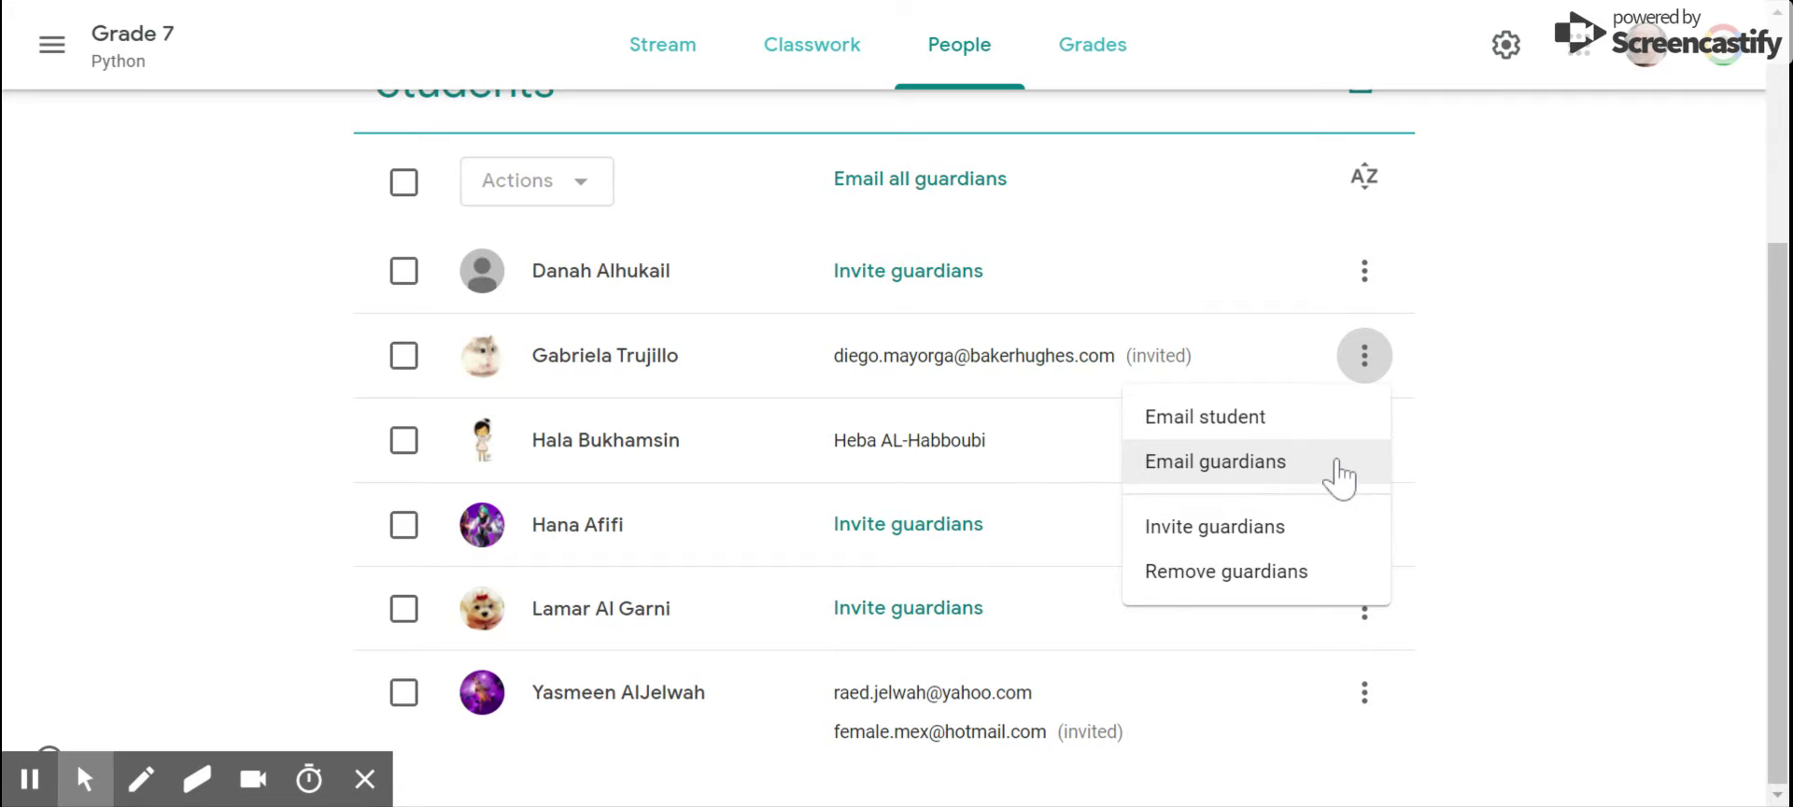
- Select the second student in the class list and look at the bulk actions available for that student
{"action": "left_click", "coordinate": [404, 357]}
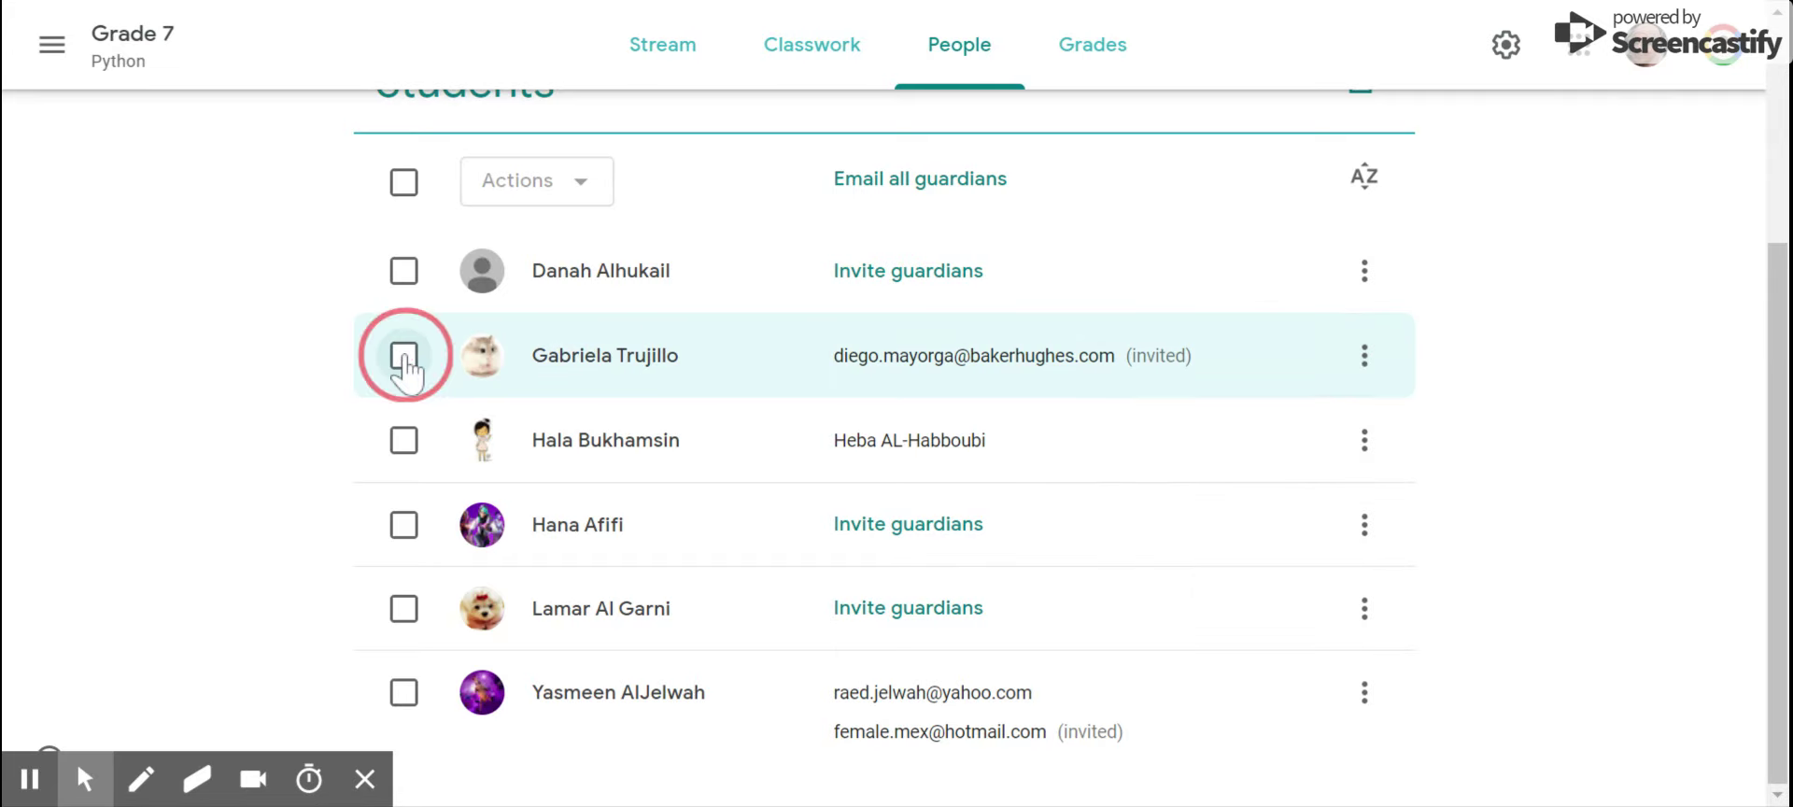
{"action": "left_click", "coordinate": [405, 357]}
{"action": "left_click", "coordinate": [557, 184]}
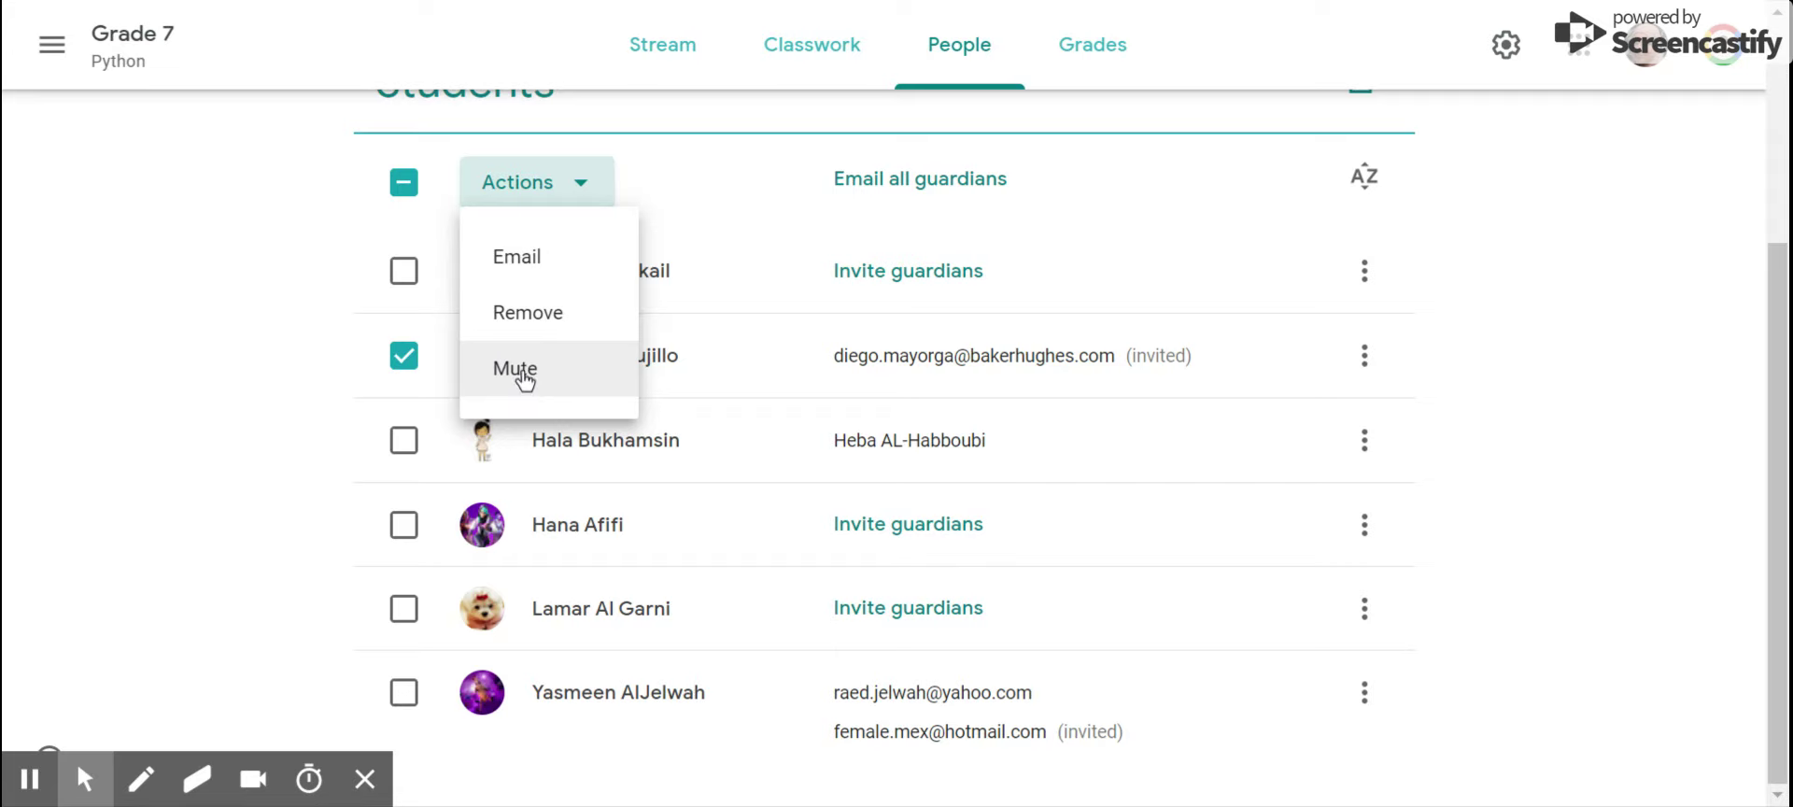
{"action": "left_click", "coordinate": [208, 490]}
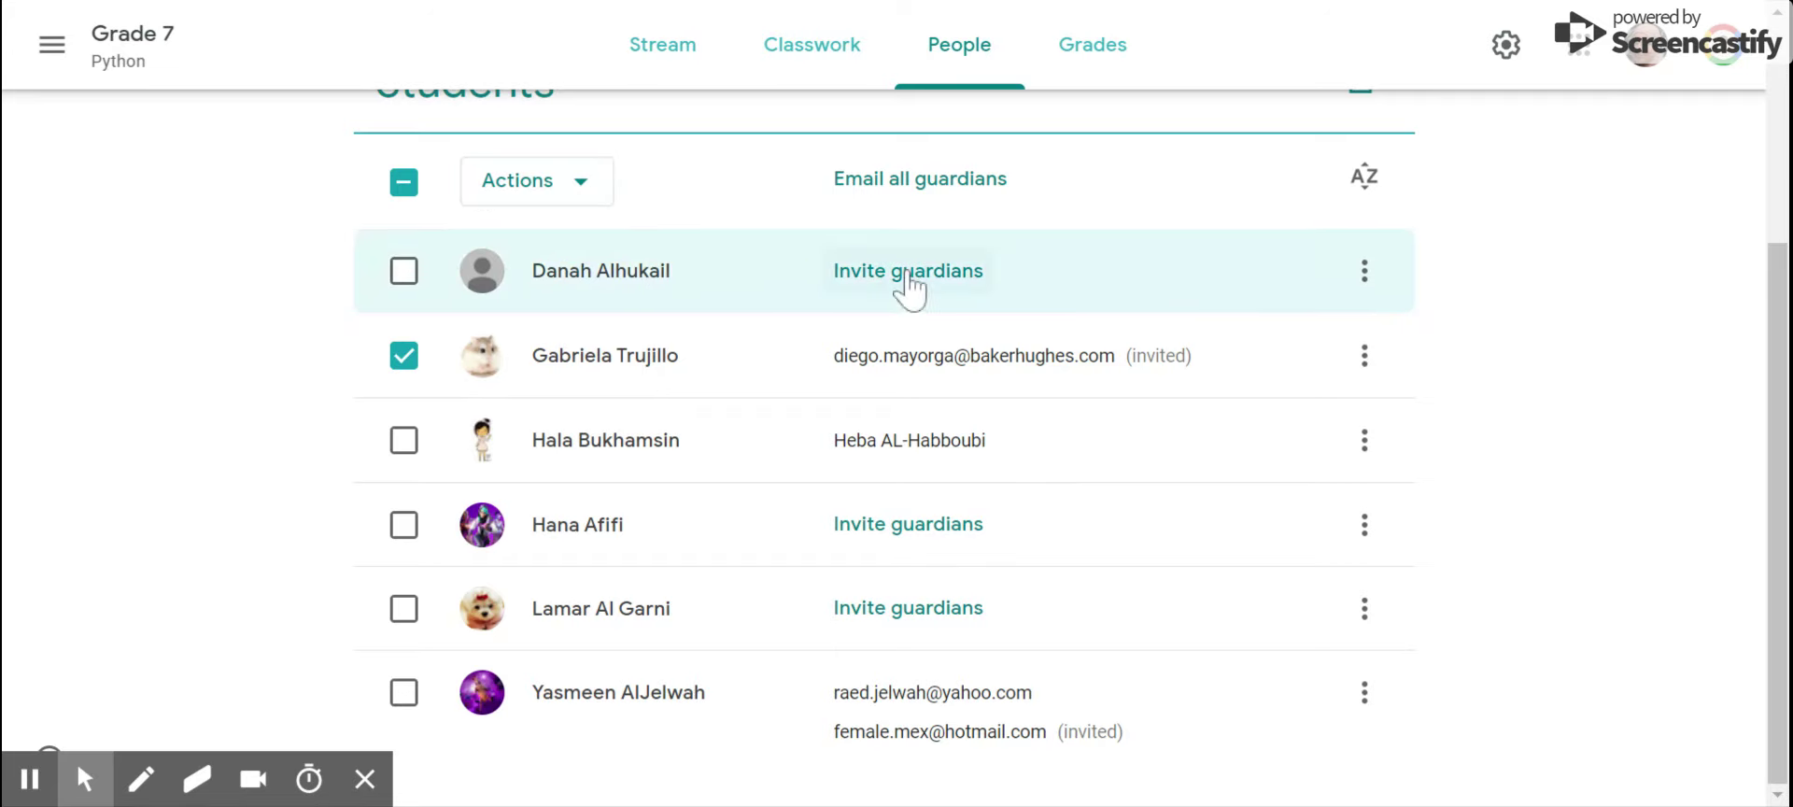
- Add the third and fourth students to the selection and look at the bulk actions for the group
{"action": "left_click", "coordinate": [404, 440]}
{"action": "left_click", "coordinate": [404, 523]}
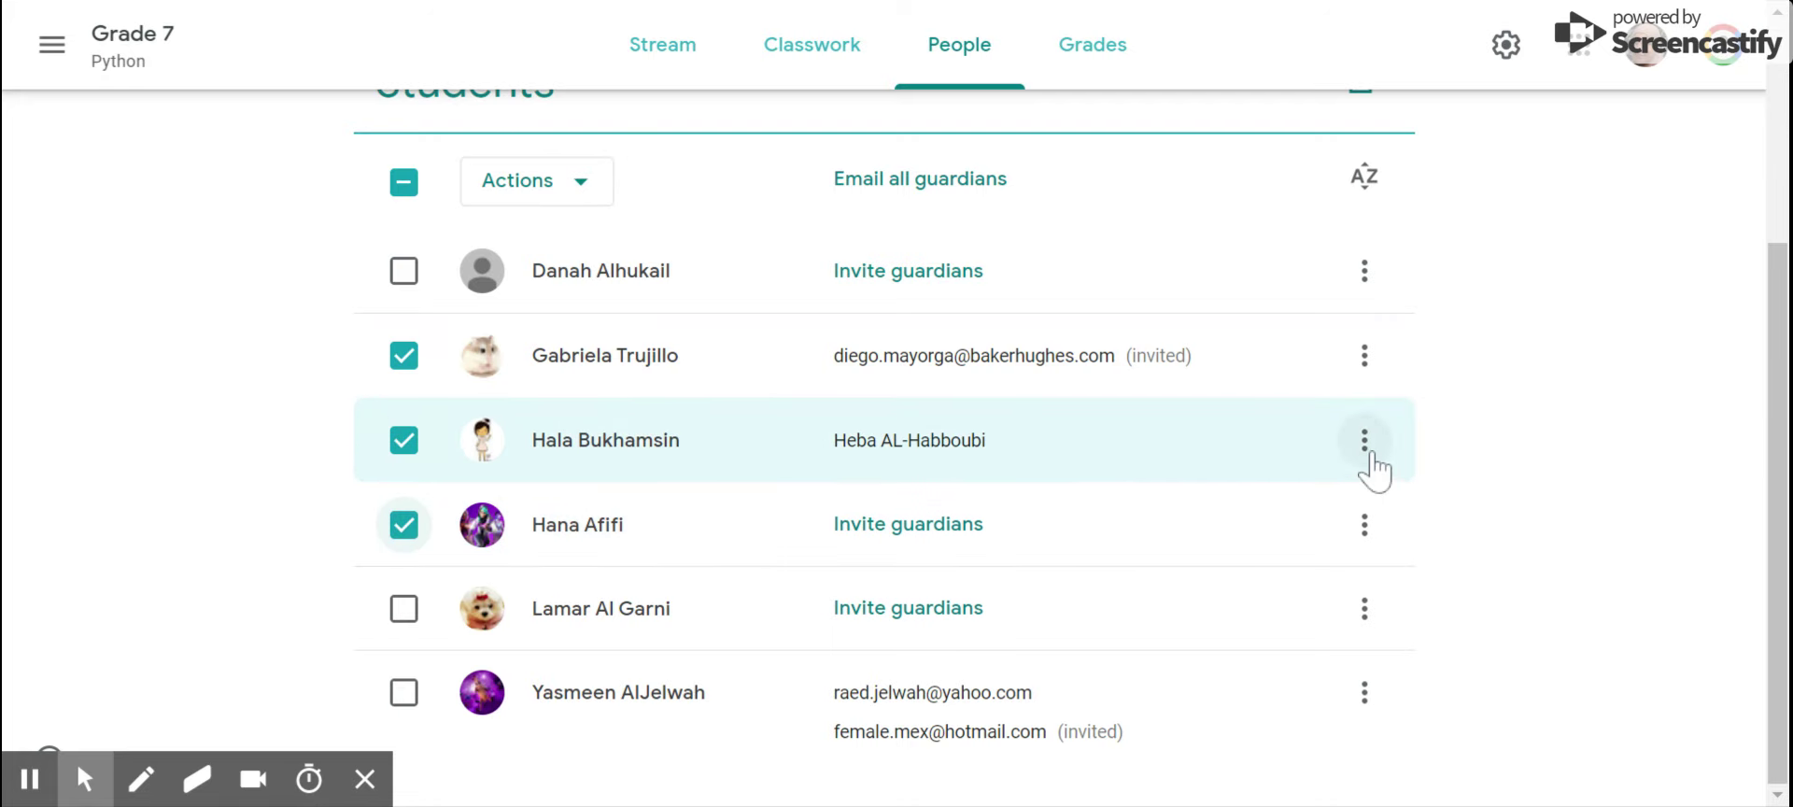
{"action": "left_click", "coordinate": [586, 181]}
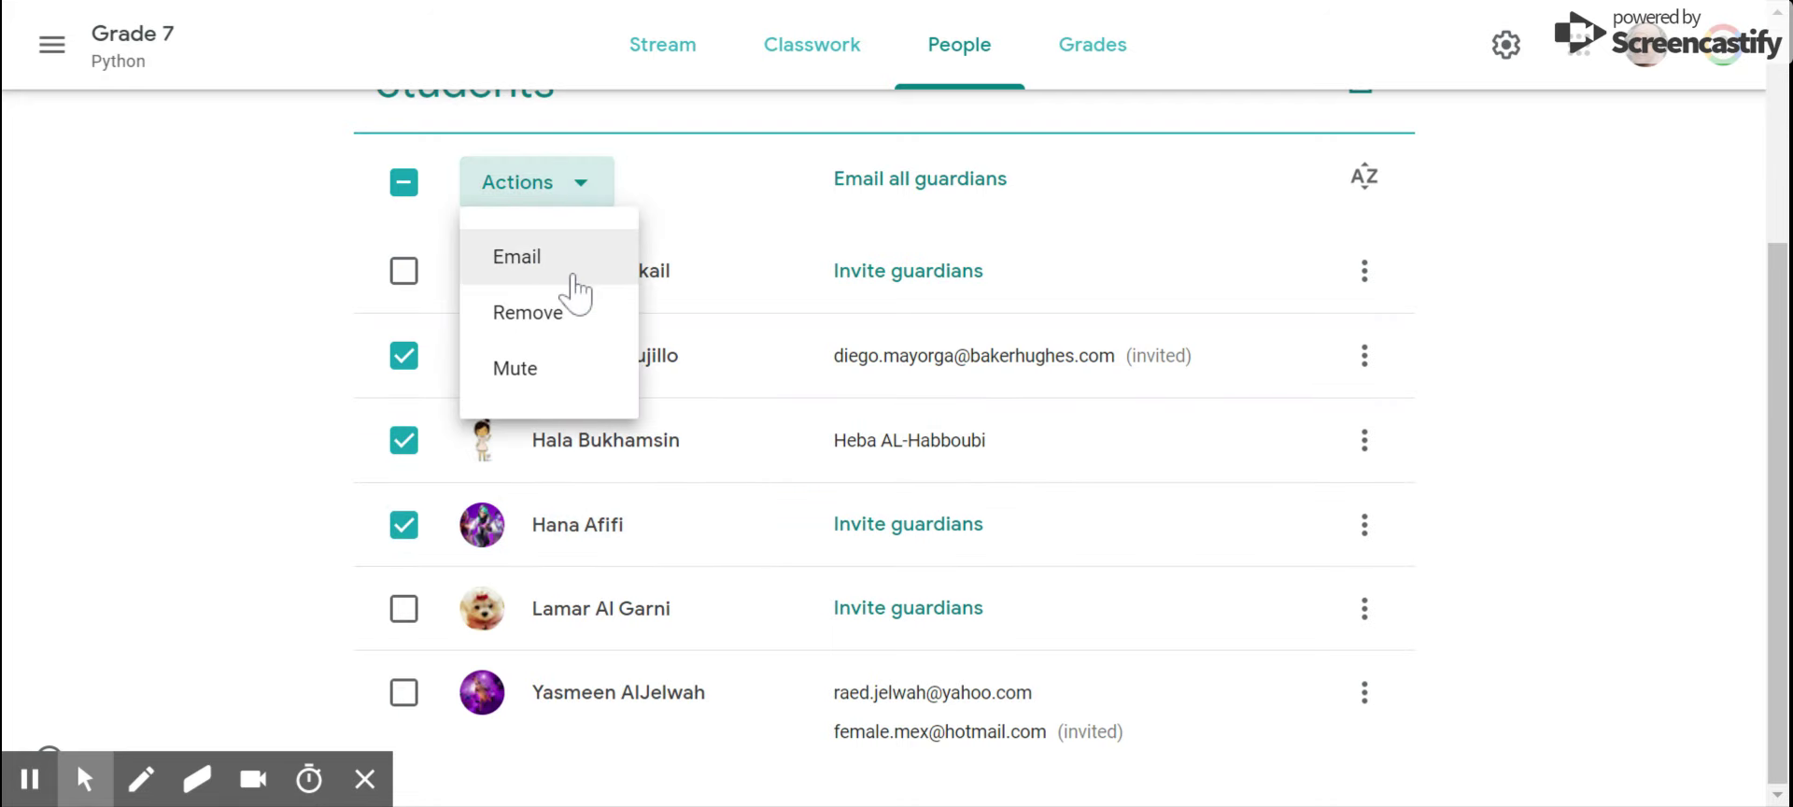
{"action": "left_click", "coordinate": [241, 310]}
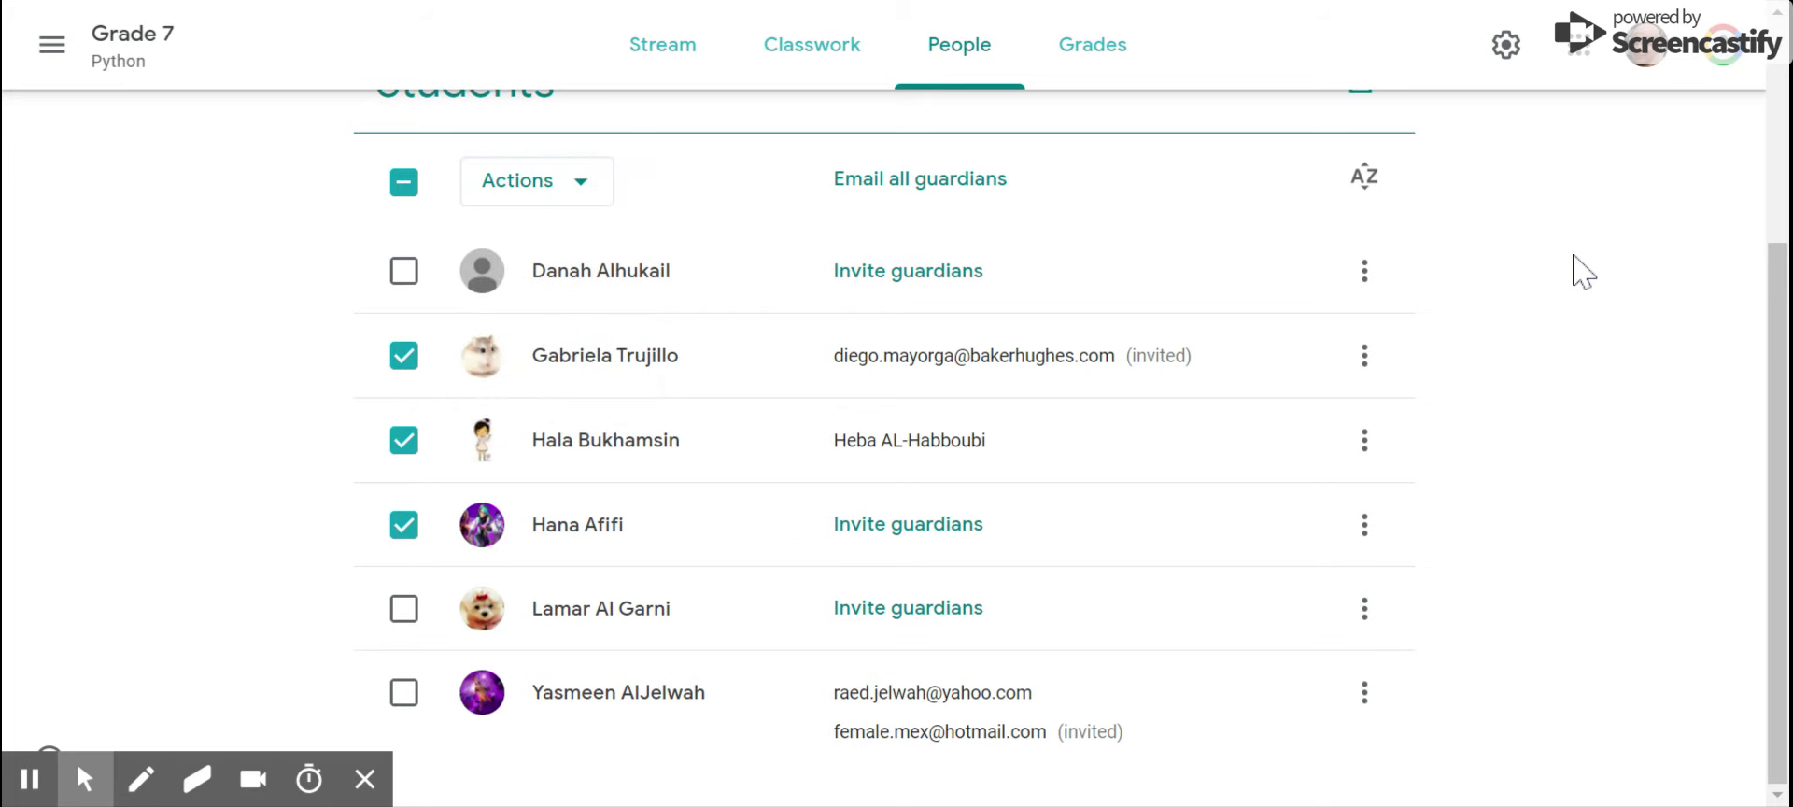
- Look at the form for inviting teachers to the class and close it without inviting anyone
{"action": "scroll", "coordinate": [1580, 272], "scroll_direction": "up", "scroll_amount": 3}
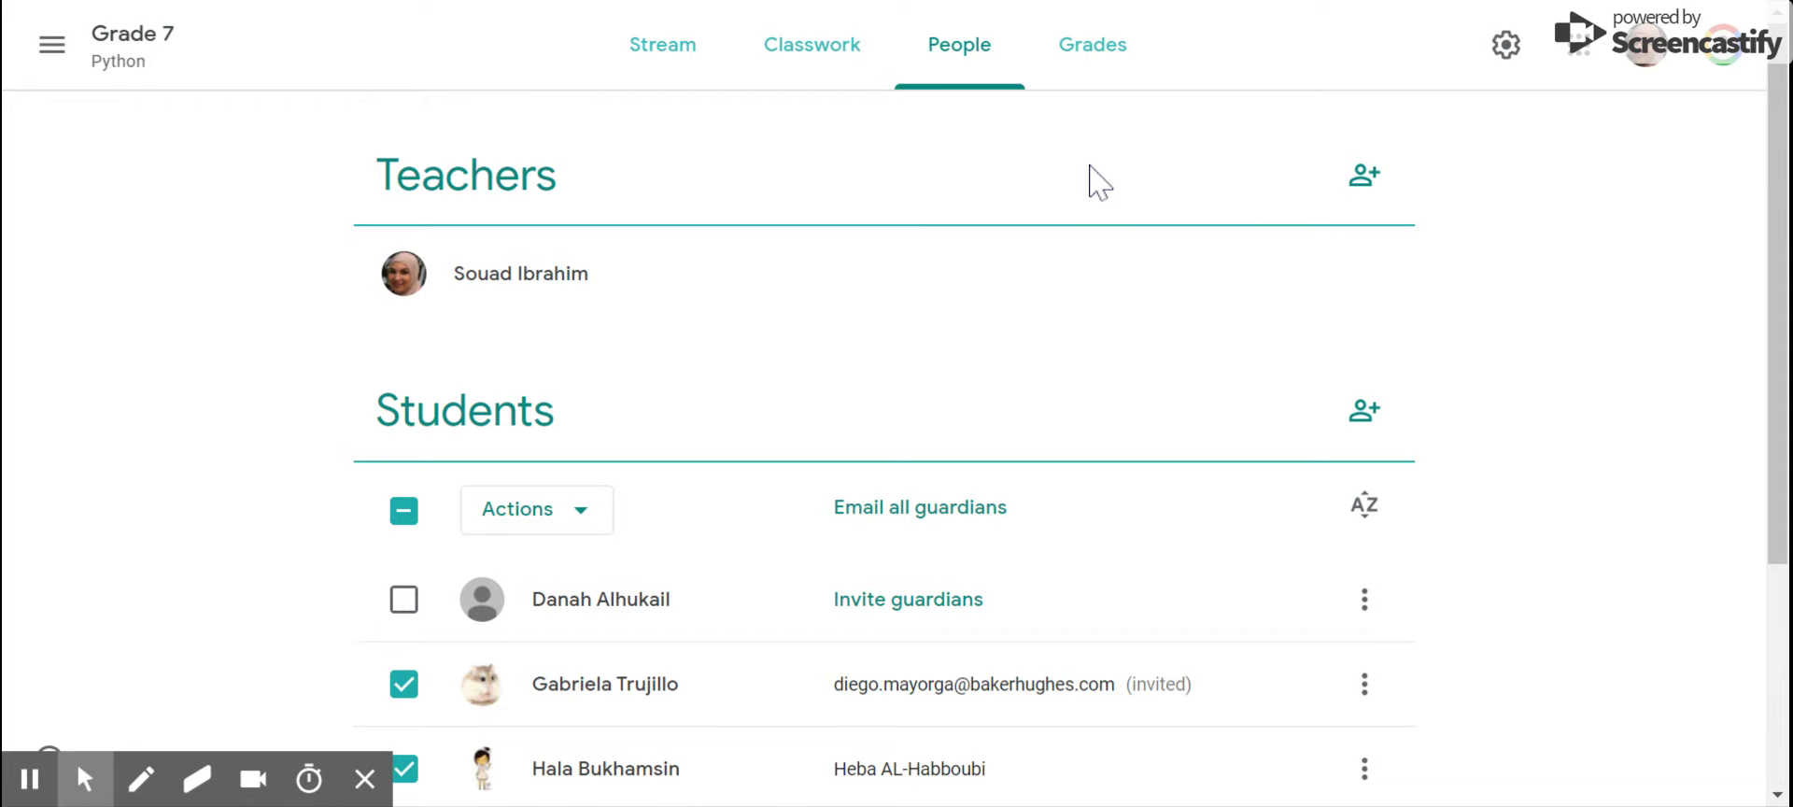
{"action": "left_click", "coordinate": [1379, 176]}
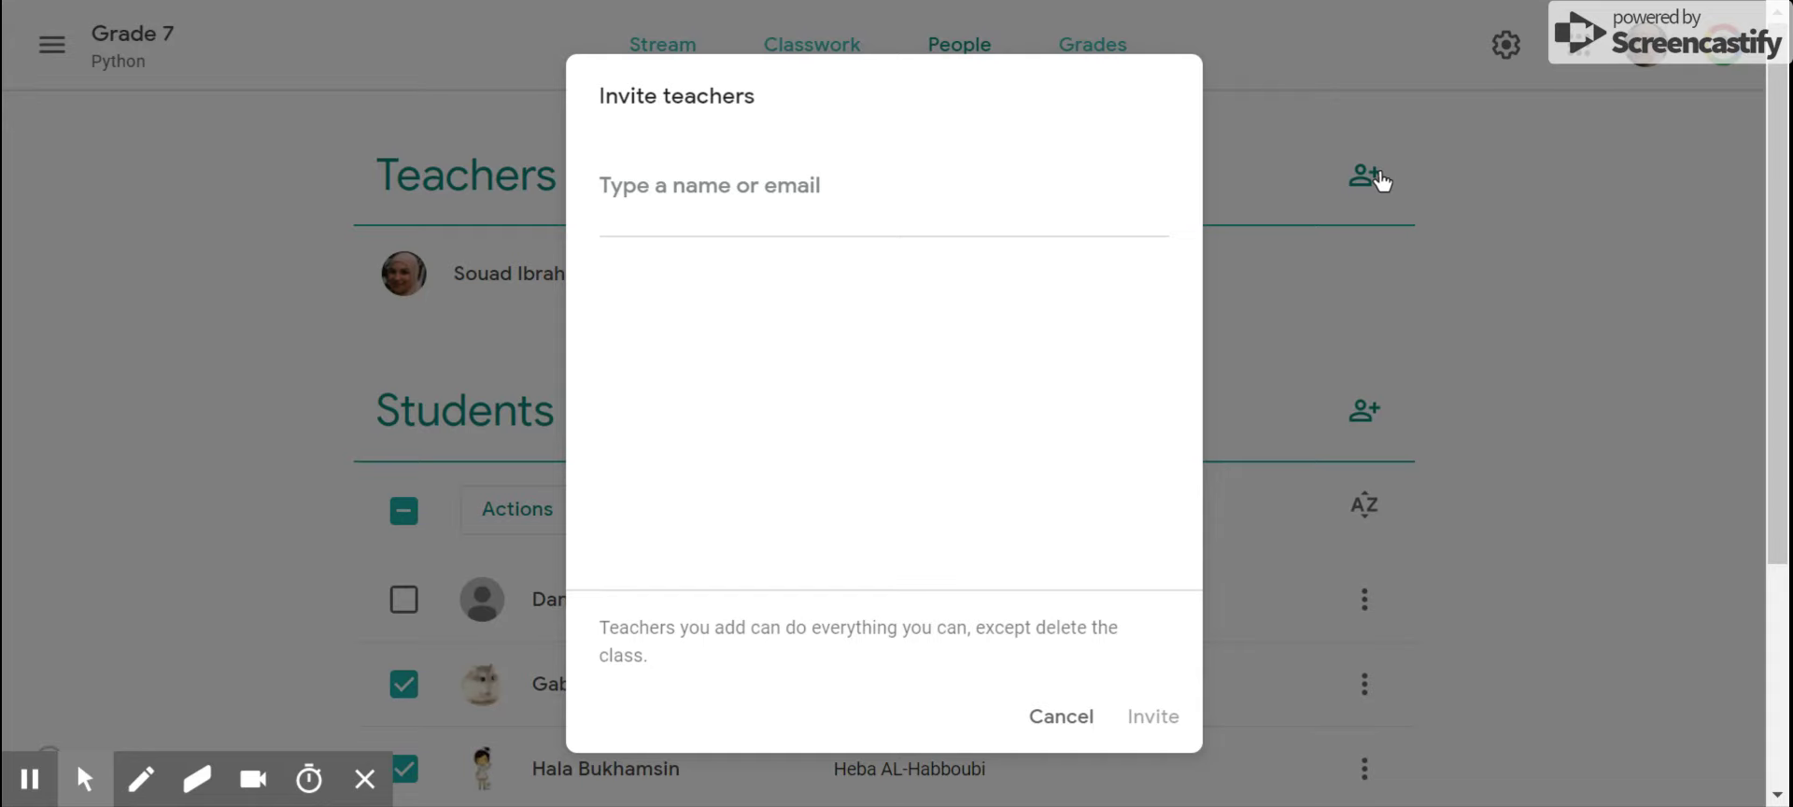
{"action": "left_click", "coordinate": [1063, 717]}
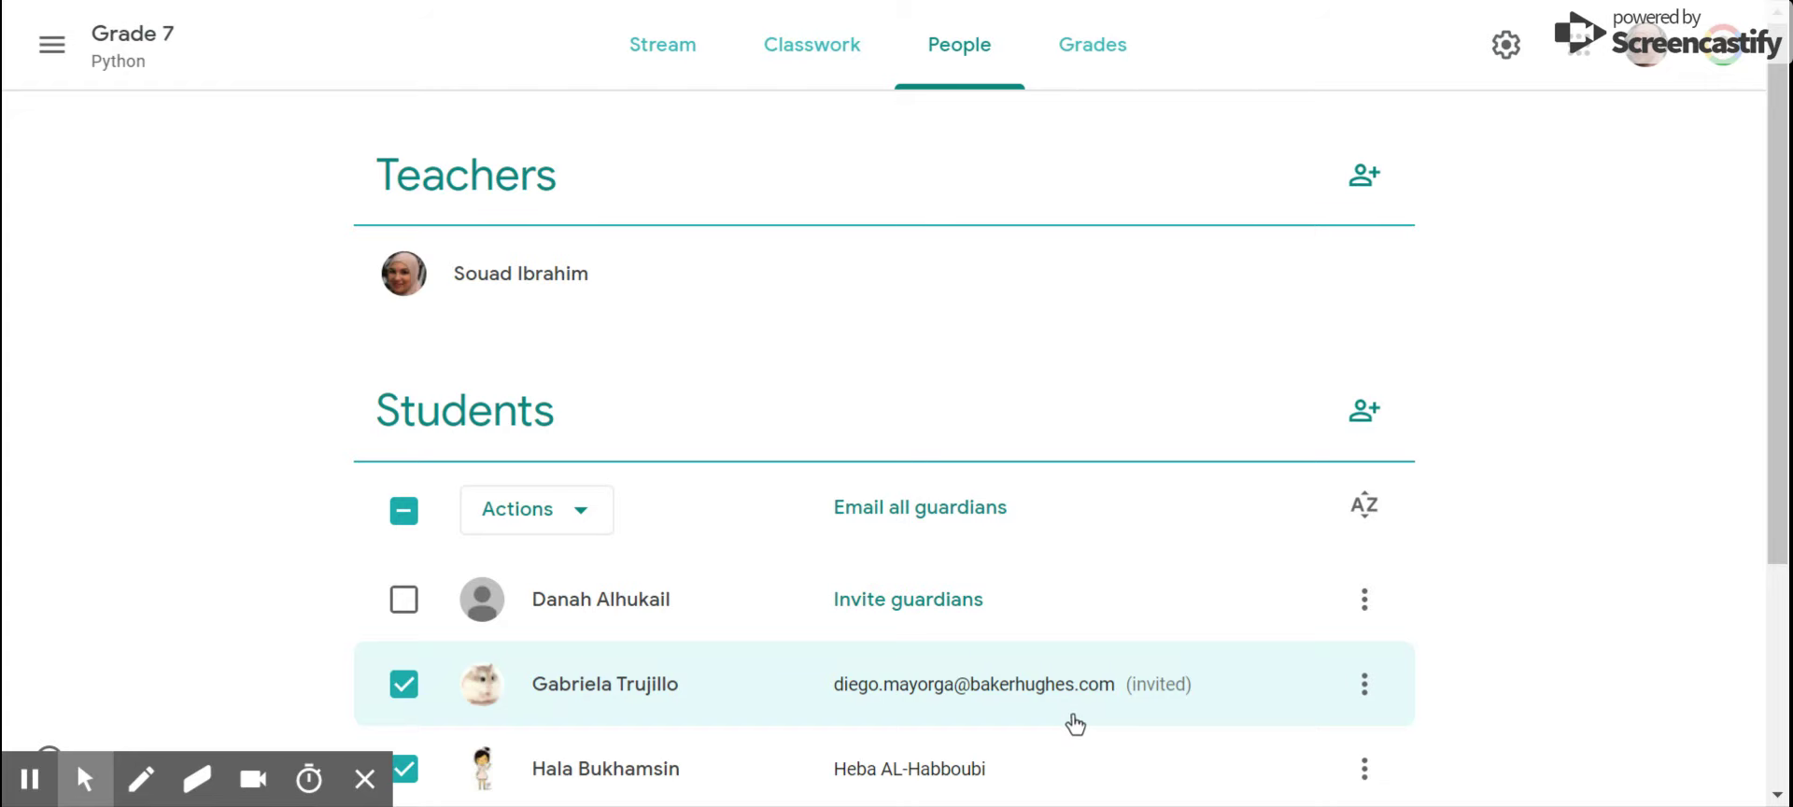
- Start a new classwork material for Grade 7 Python with the title "number in python"
{"action": "left_click", "coordinate": [822, 73]}
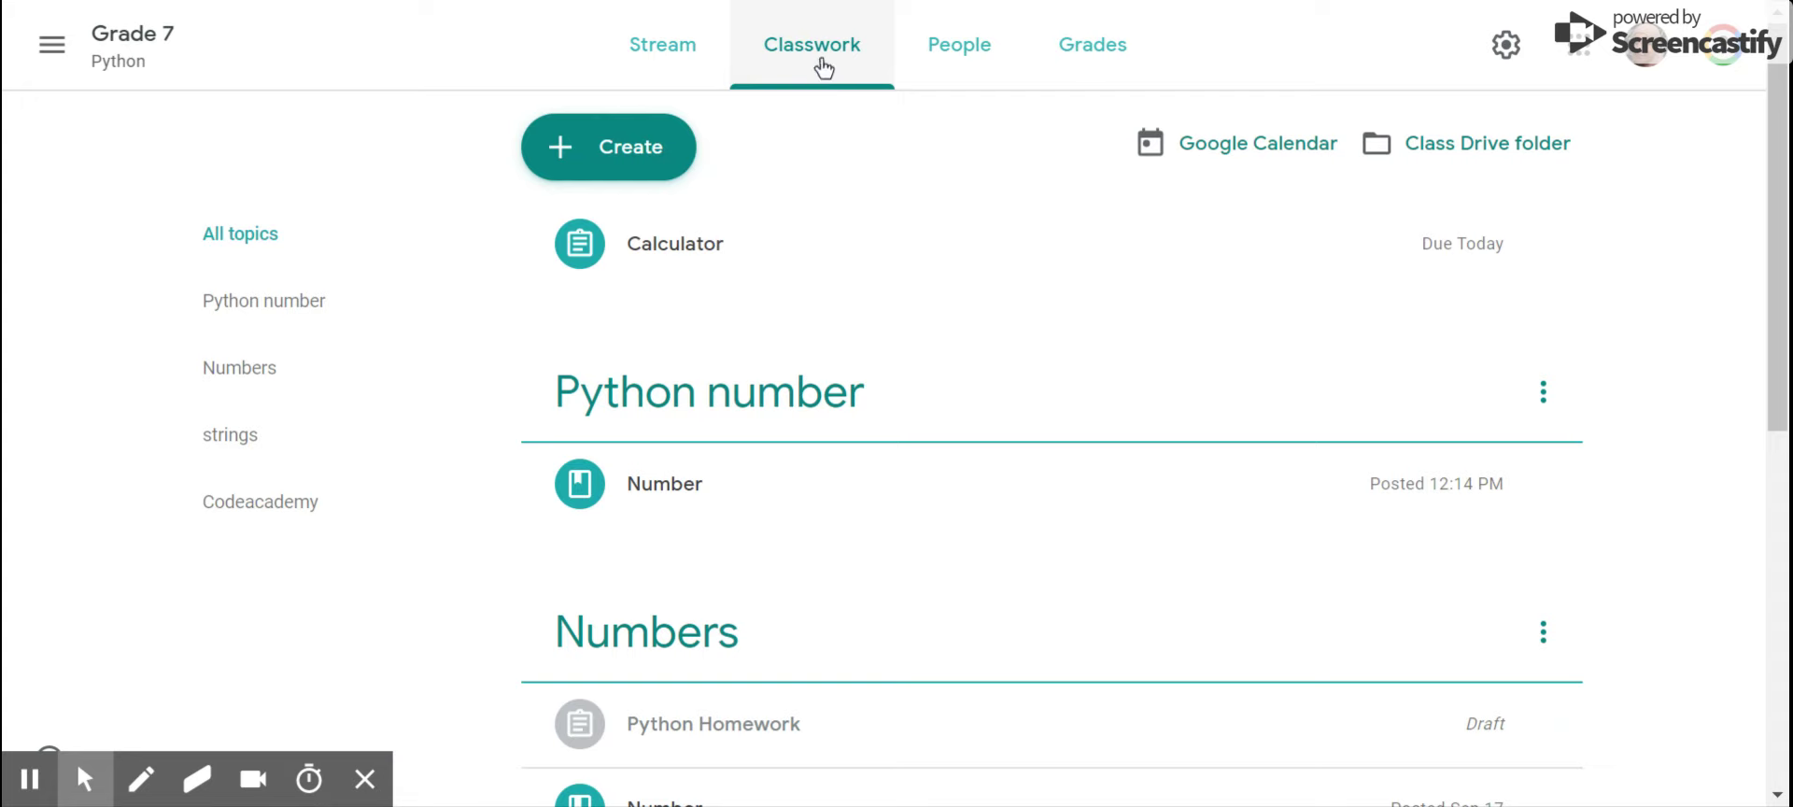
{"action": "left_click", "coordinate": [640, 144]}
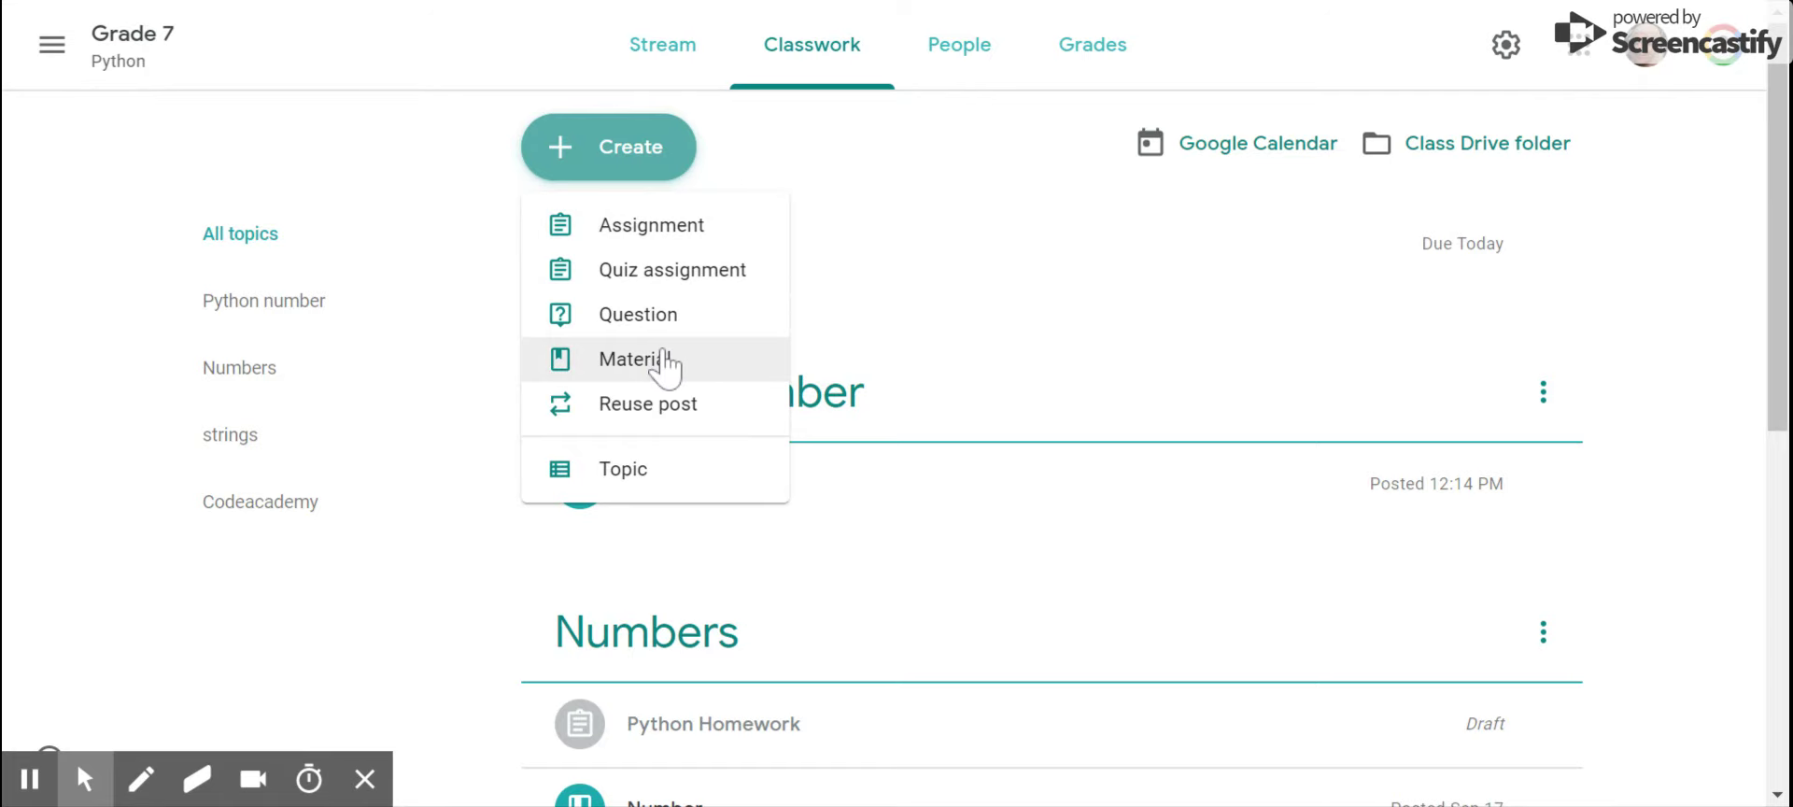
{"action": "left_click", "coordinate": [635, 369]}
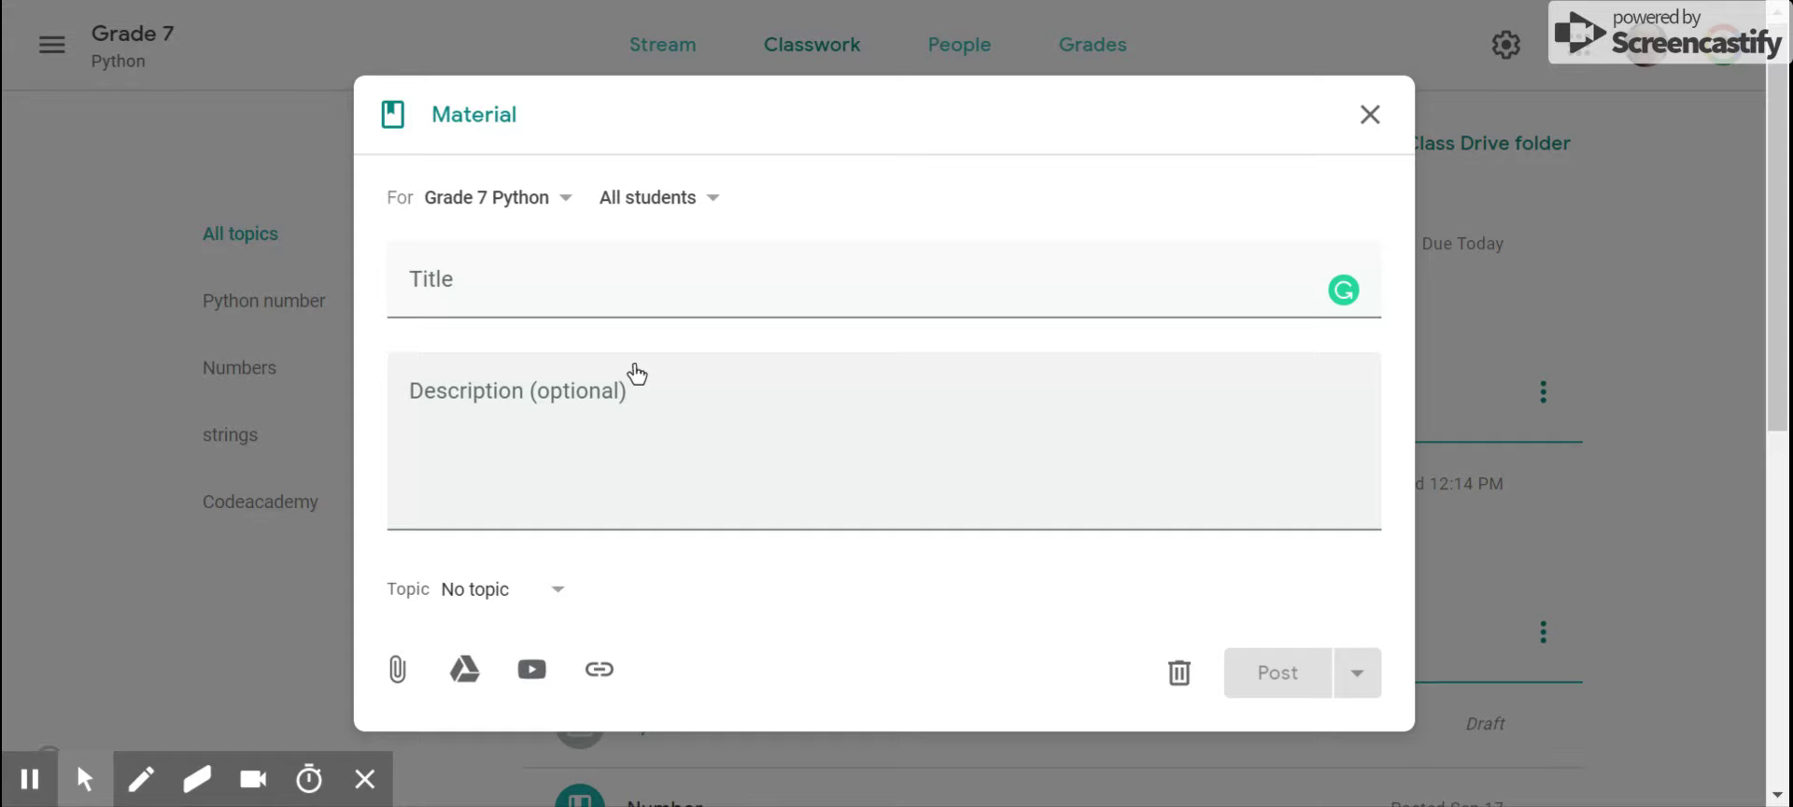
{"action": "left_click", "coordinate": [570, 281]}
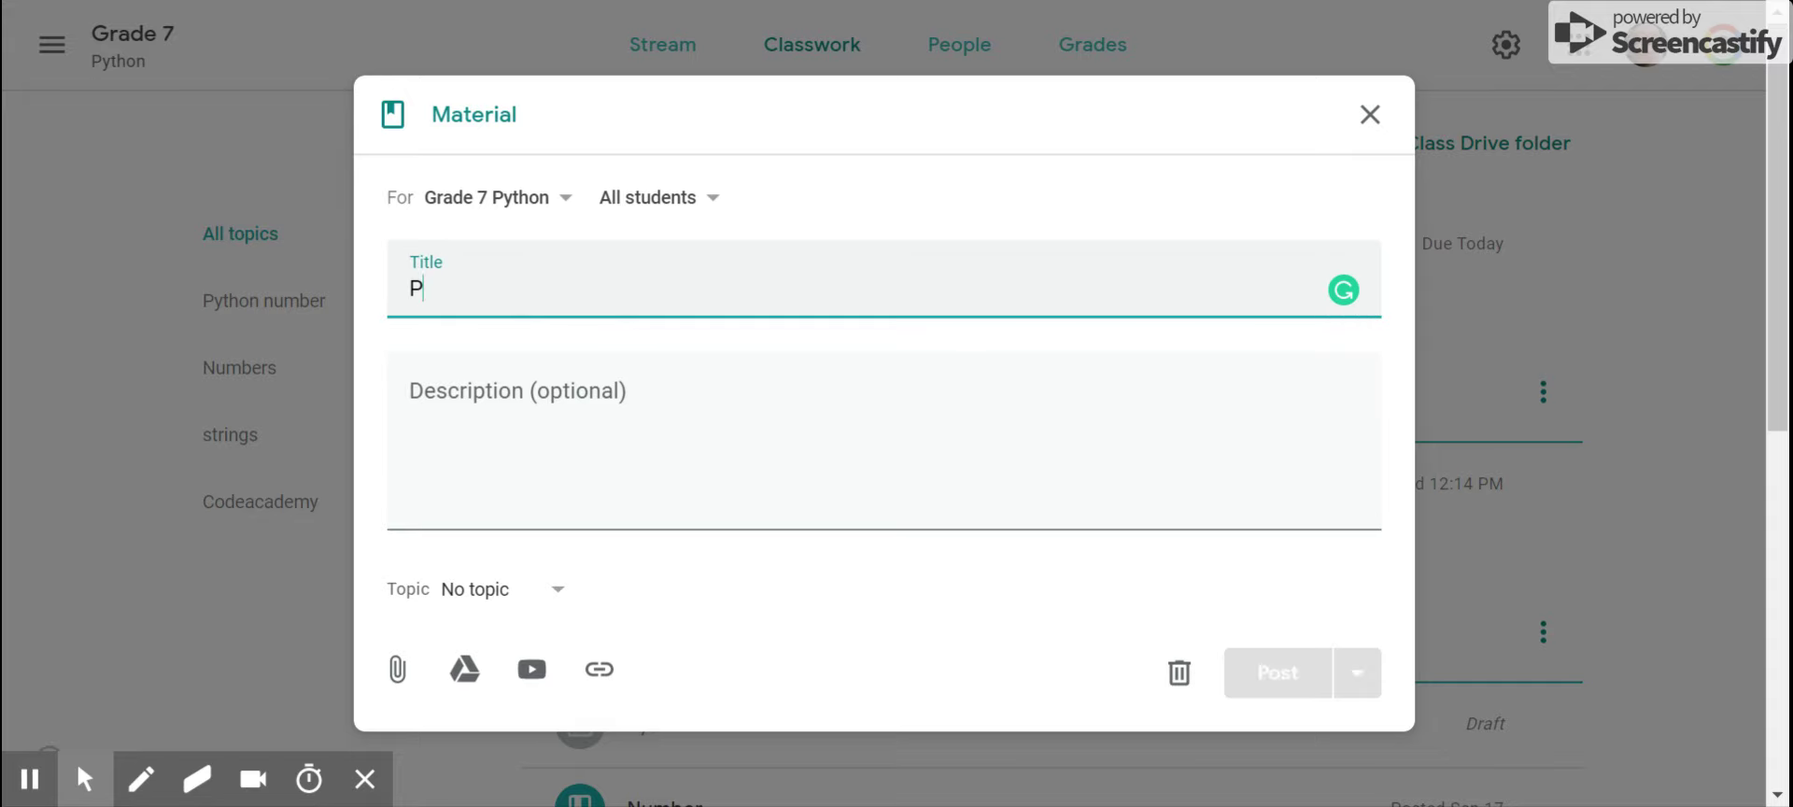
{"action": "type", "text": "P"}
{"action": "key", "text": "BackSpace"}
{"action": "type", "text": "number in python"}
- Search My Drive for "numbers" and attach the "Input and numbers in Python" presentation to the material
{"action": "left_click", "coordinate": [465, 669]}
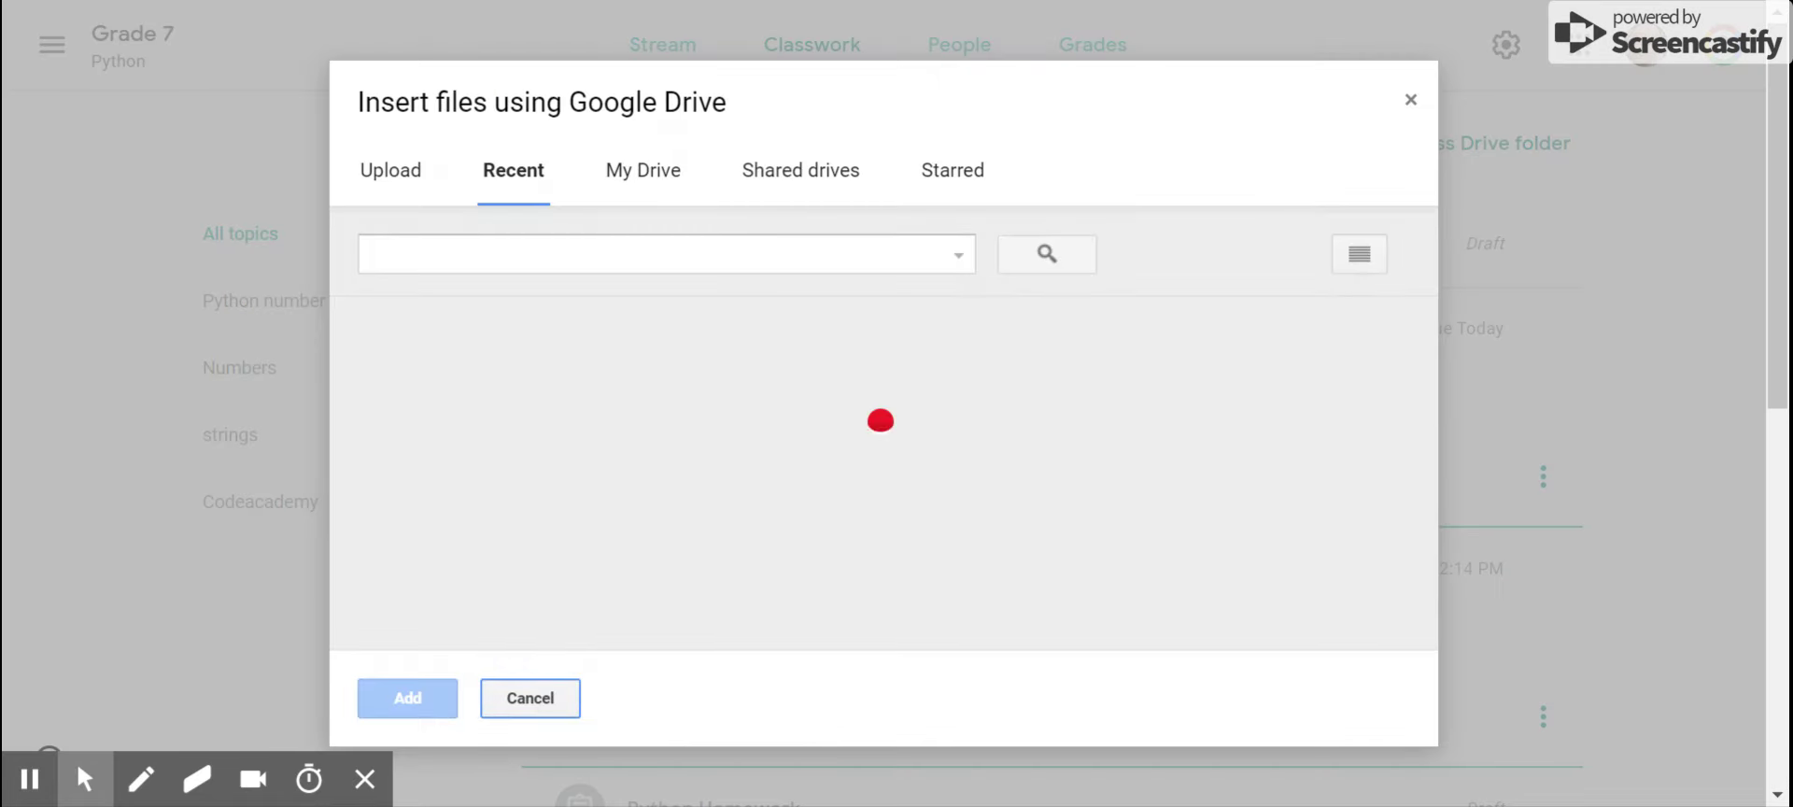
{"action": "left_click", "coordinate": [635, 177]}
{"action": "left_click", "coordinate": [600, 248]}
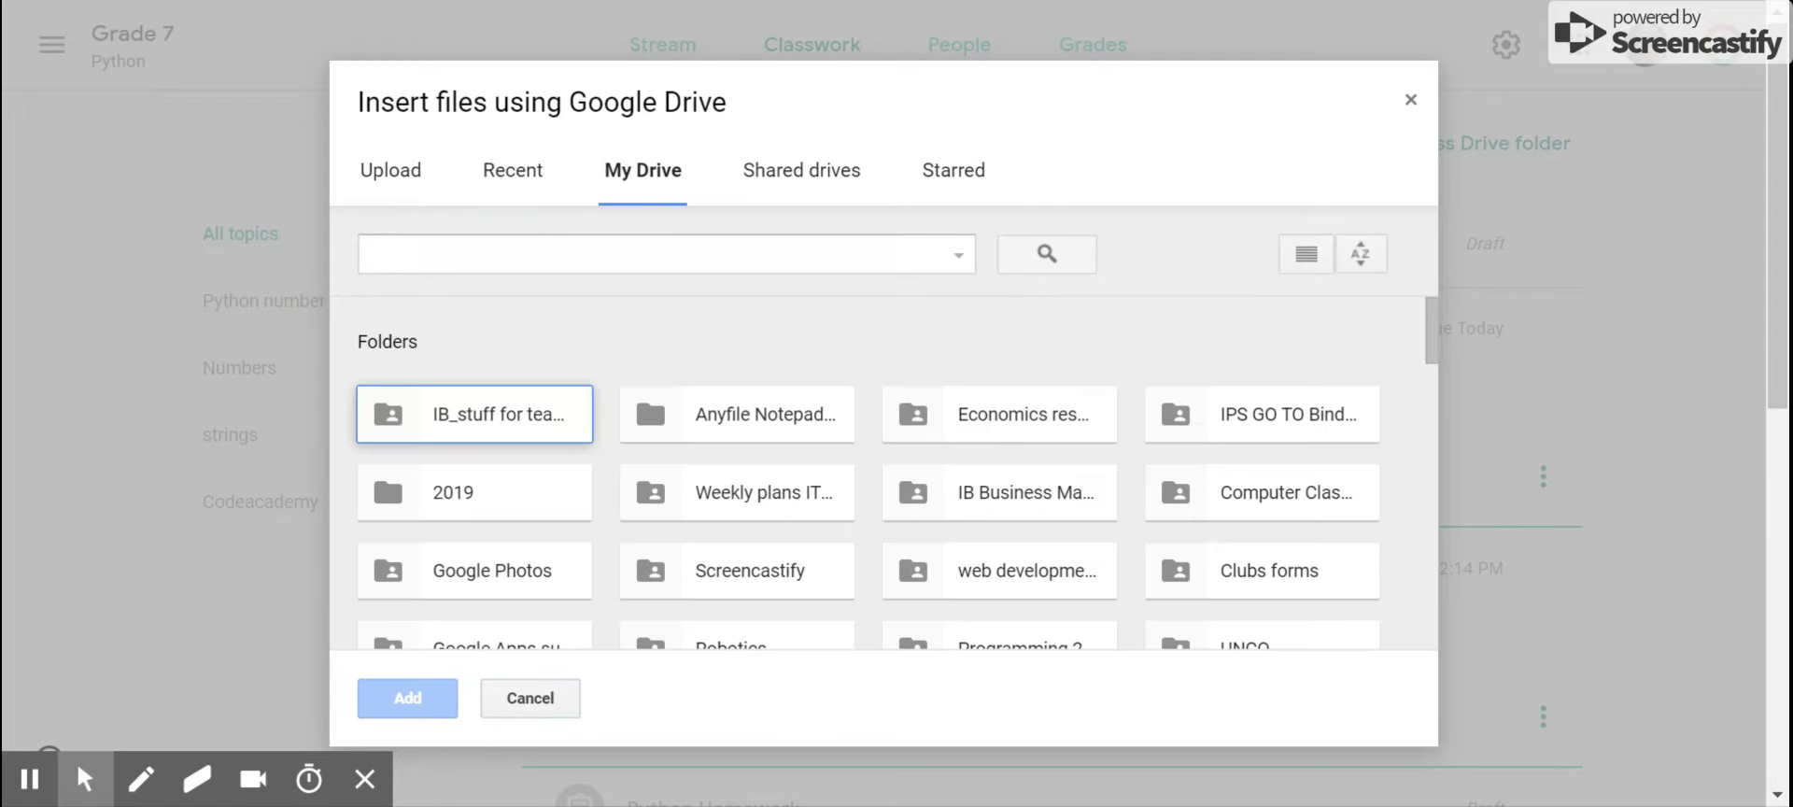
{"action": "left_click", "coordinate": [374, 253]}
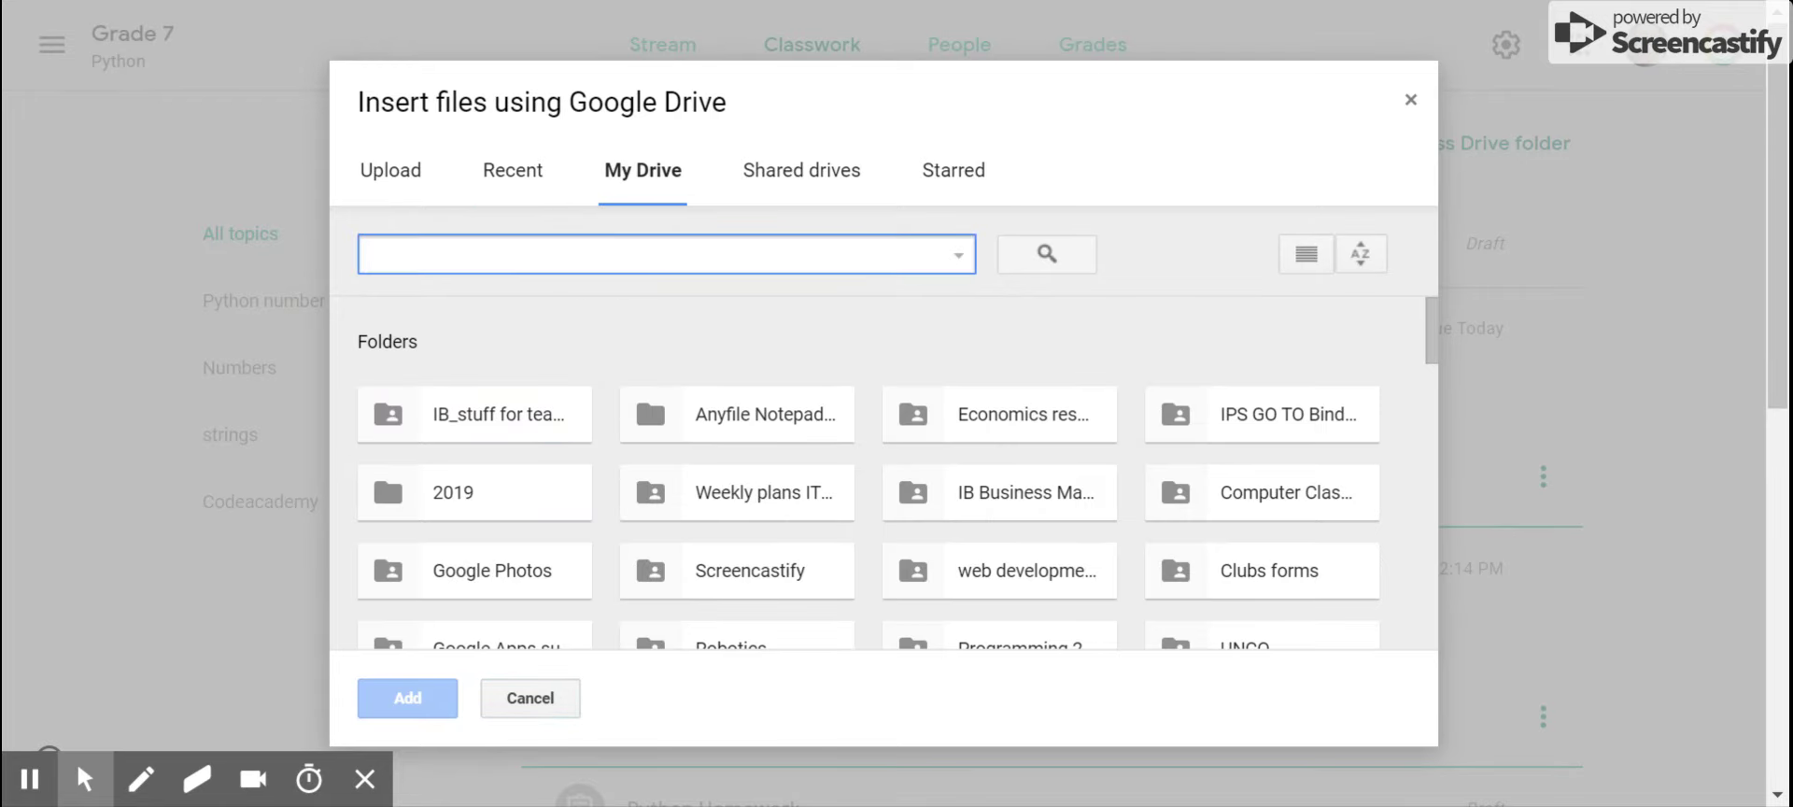
{"action": "type", "text": "numbers"}
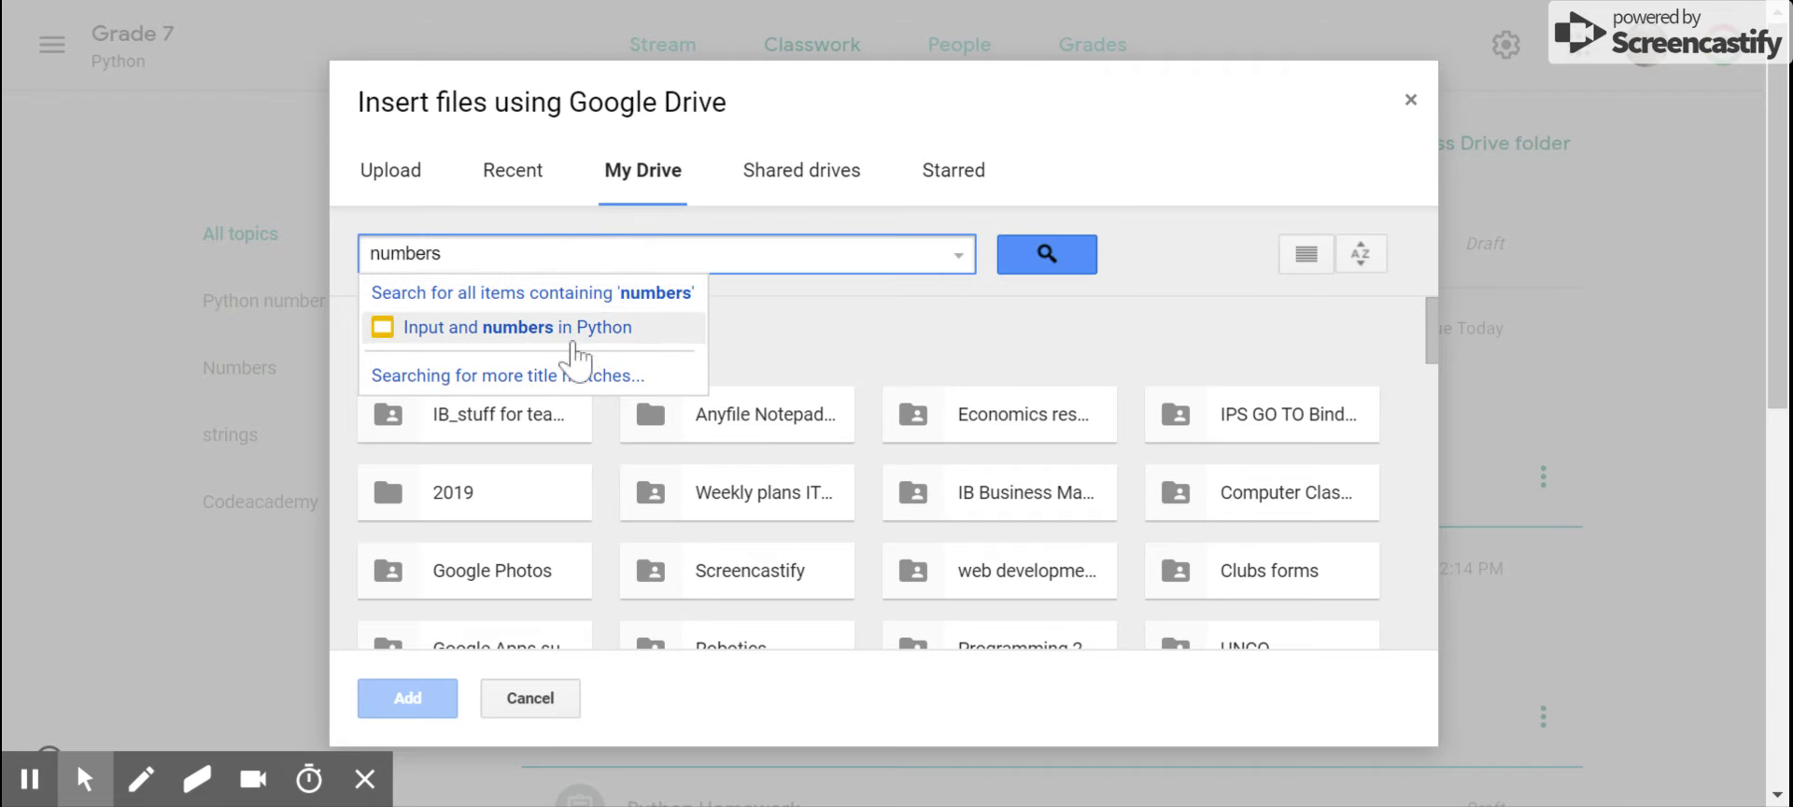
{"action": "left_click", "coordinate": [567, 334]}
{"action": "scroll", "coordinate": [520, 600], "scroll_direction": "down", "scroll_amount": 1}
{"action": "scroll", "coordinate": [523, 602], "scroll_direction": "up", "scroll_amount": 1}
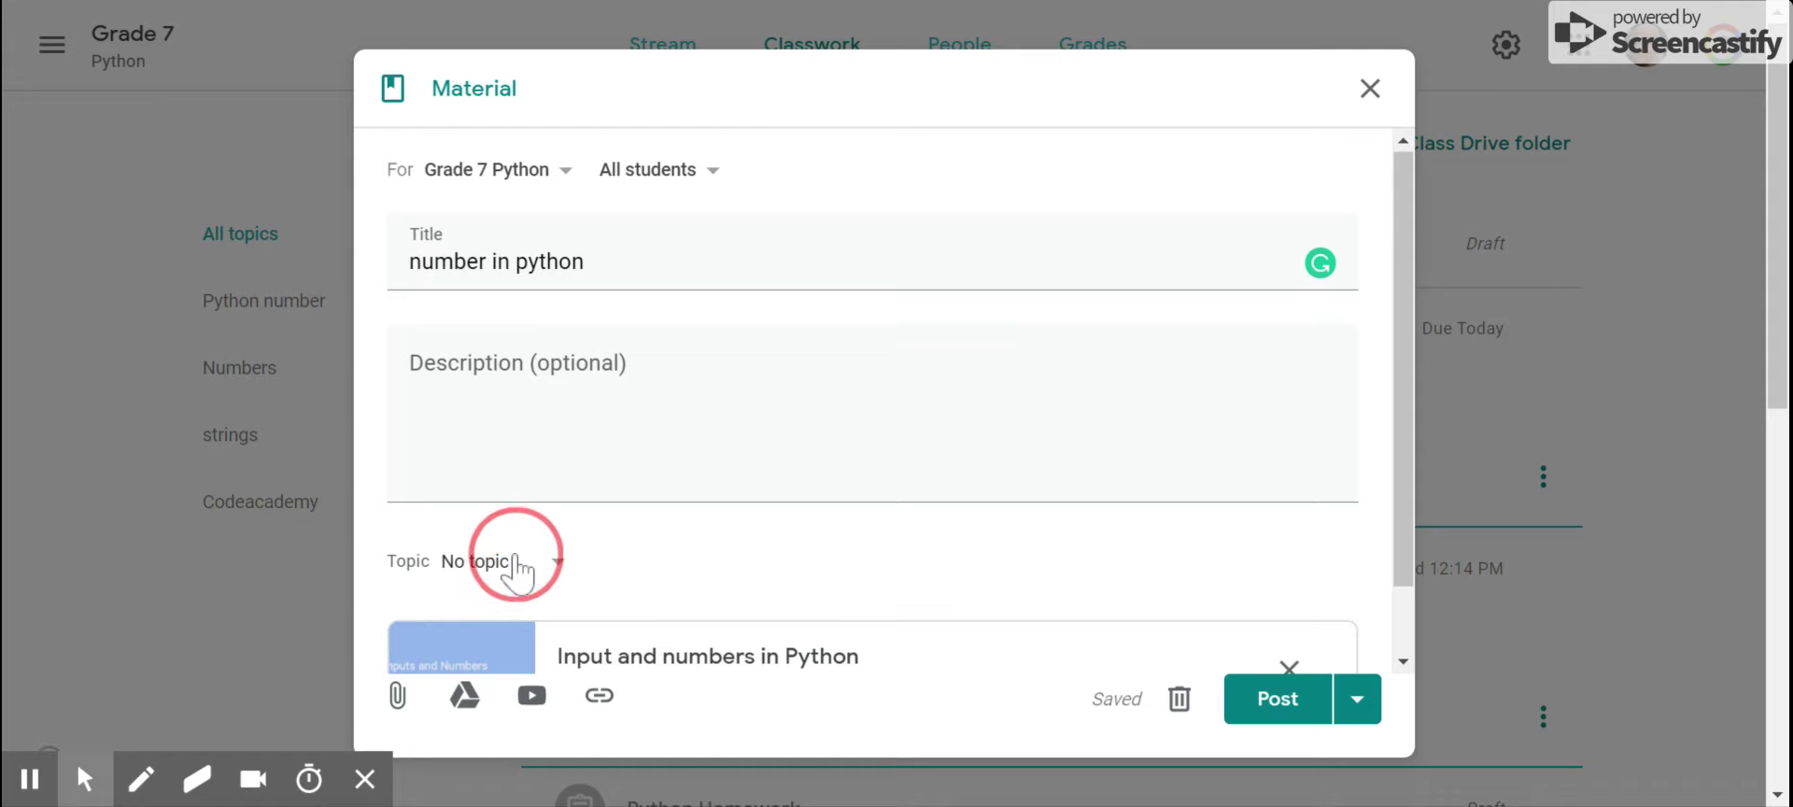
- Assign the material to the Numbers topic and post it to the class
{"action": "left_click", "coordinate": [514, 564]}
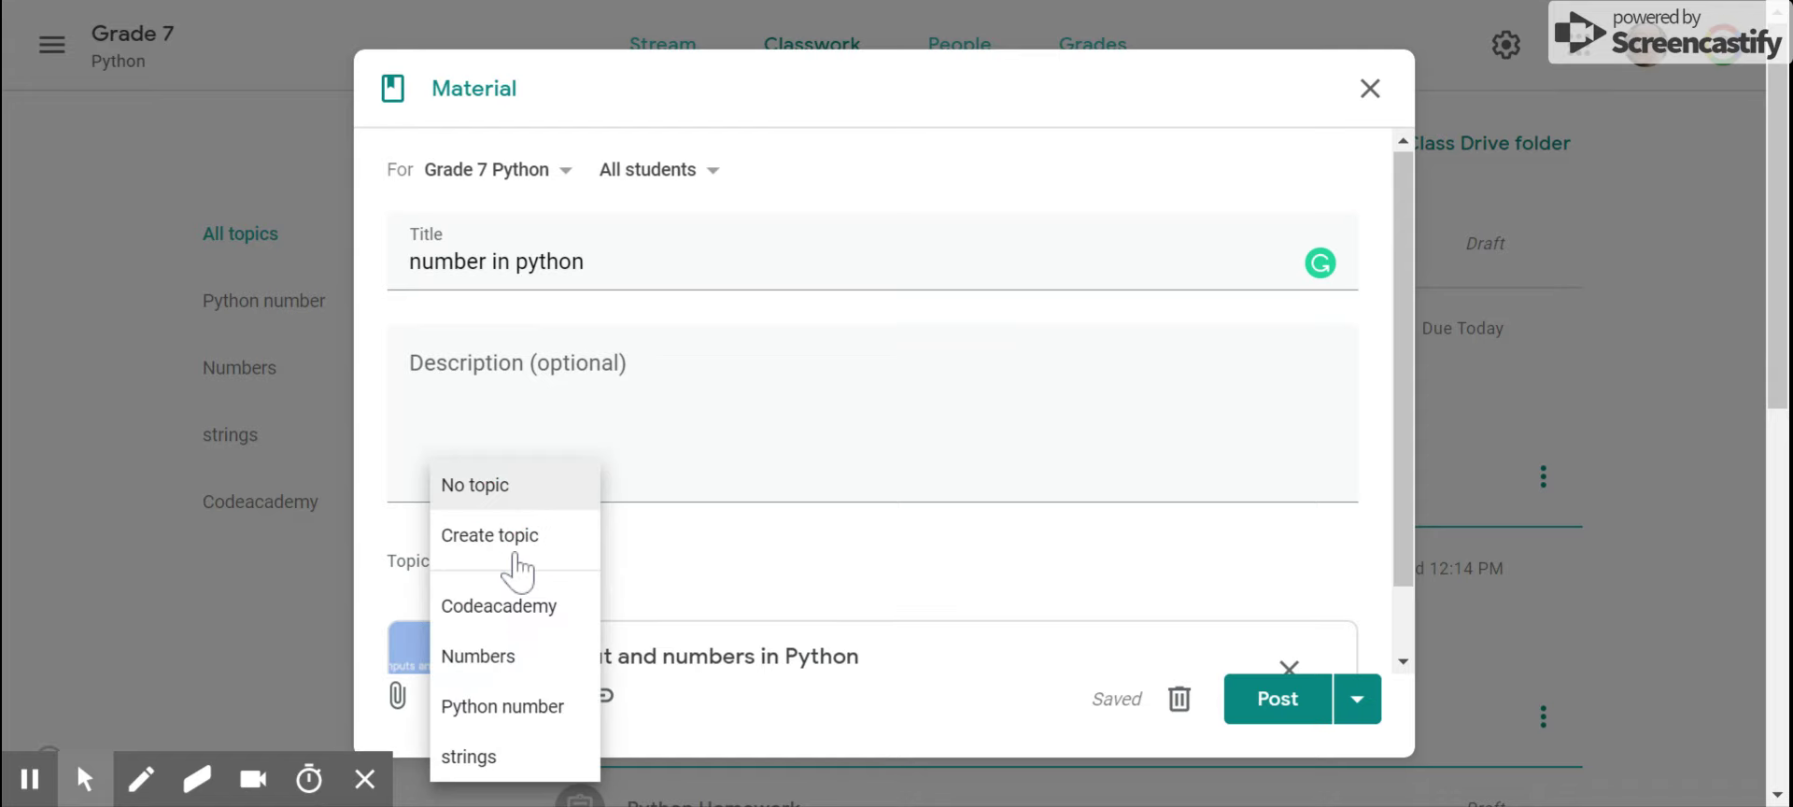
{"action": "left_click", "coordinate": [501, 659]}
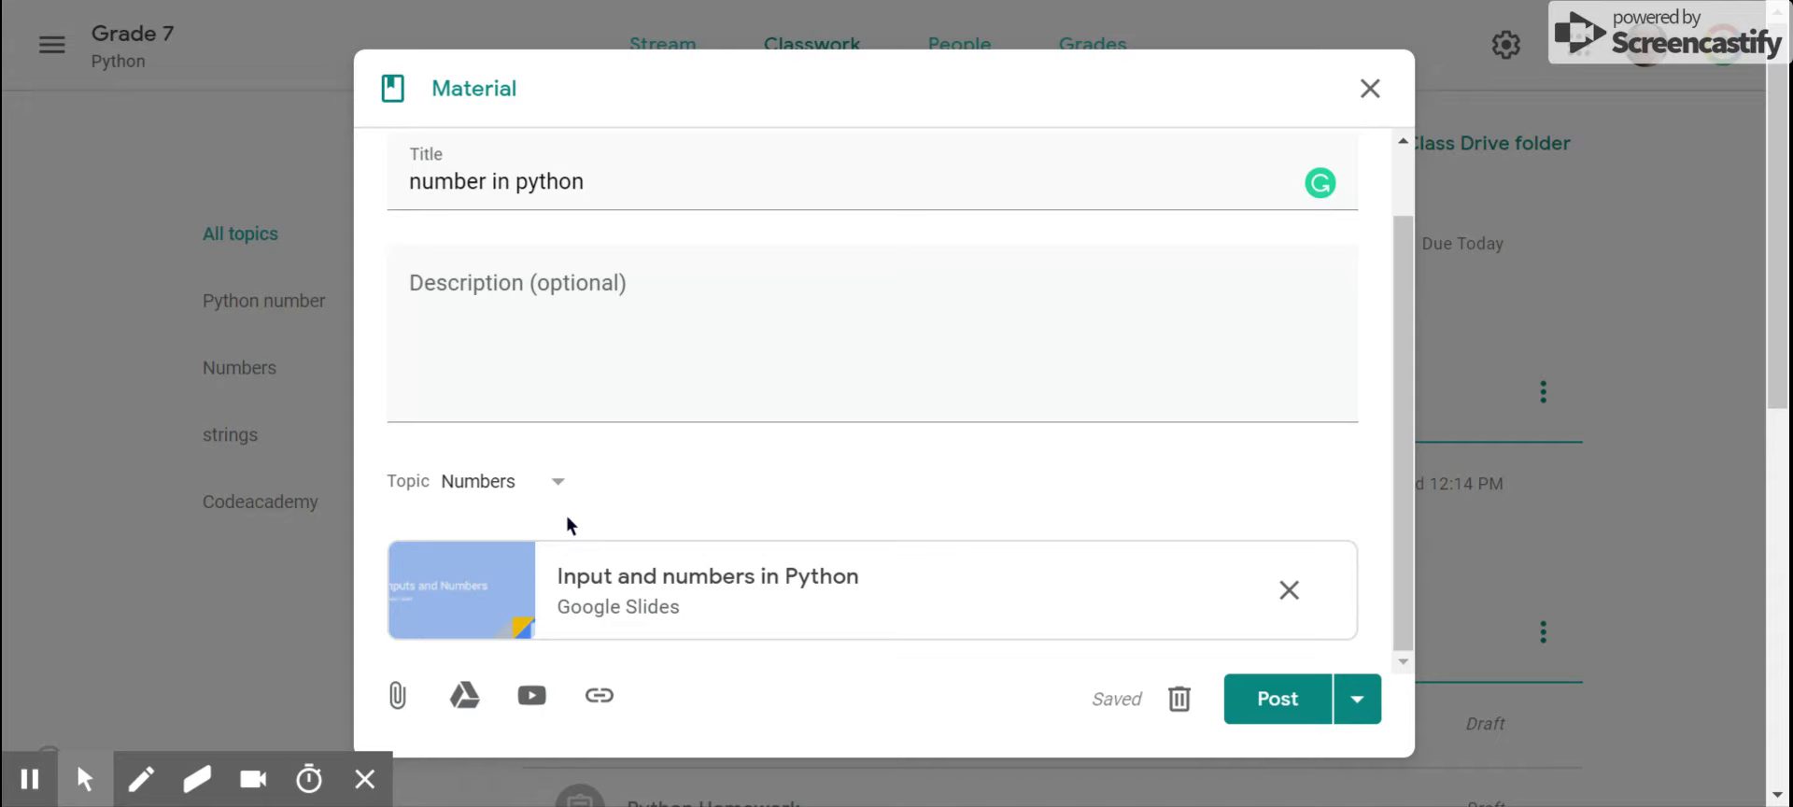
{"action": "left_click", "coordinate": [1248, 720]}
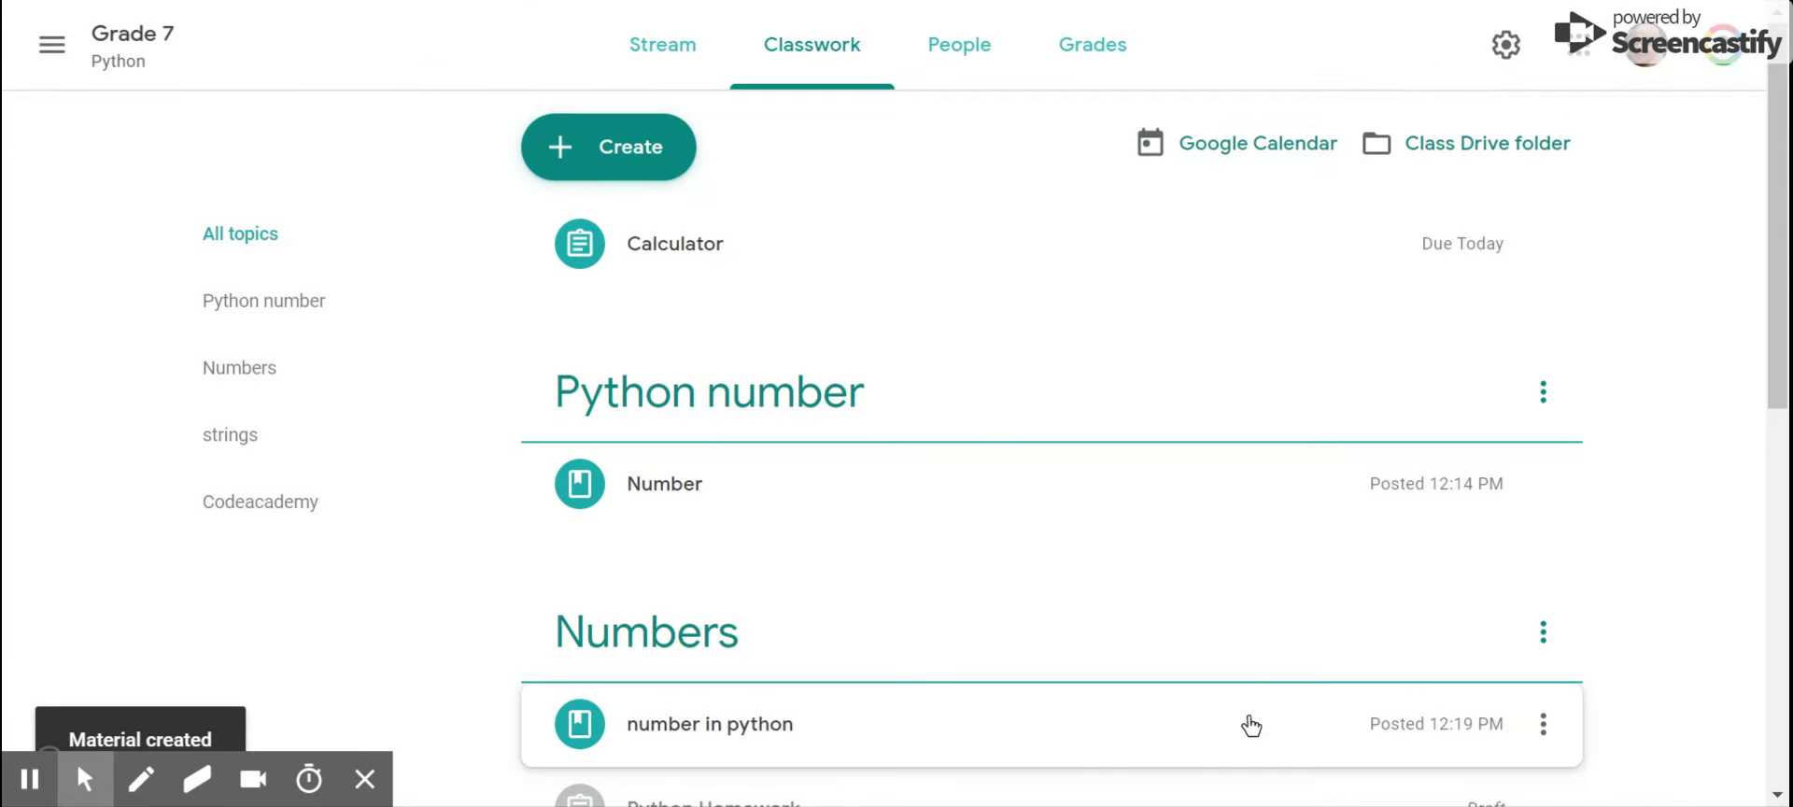
- Start a new classwork question reading "Why do we use number in Python as a different data type?"
{"action": "left_click", "coordinate": [588, 168]}
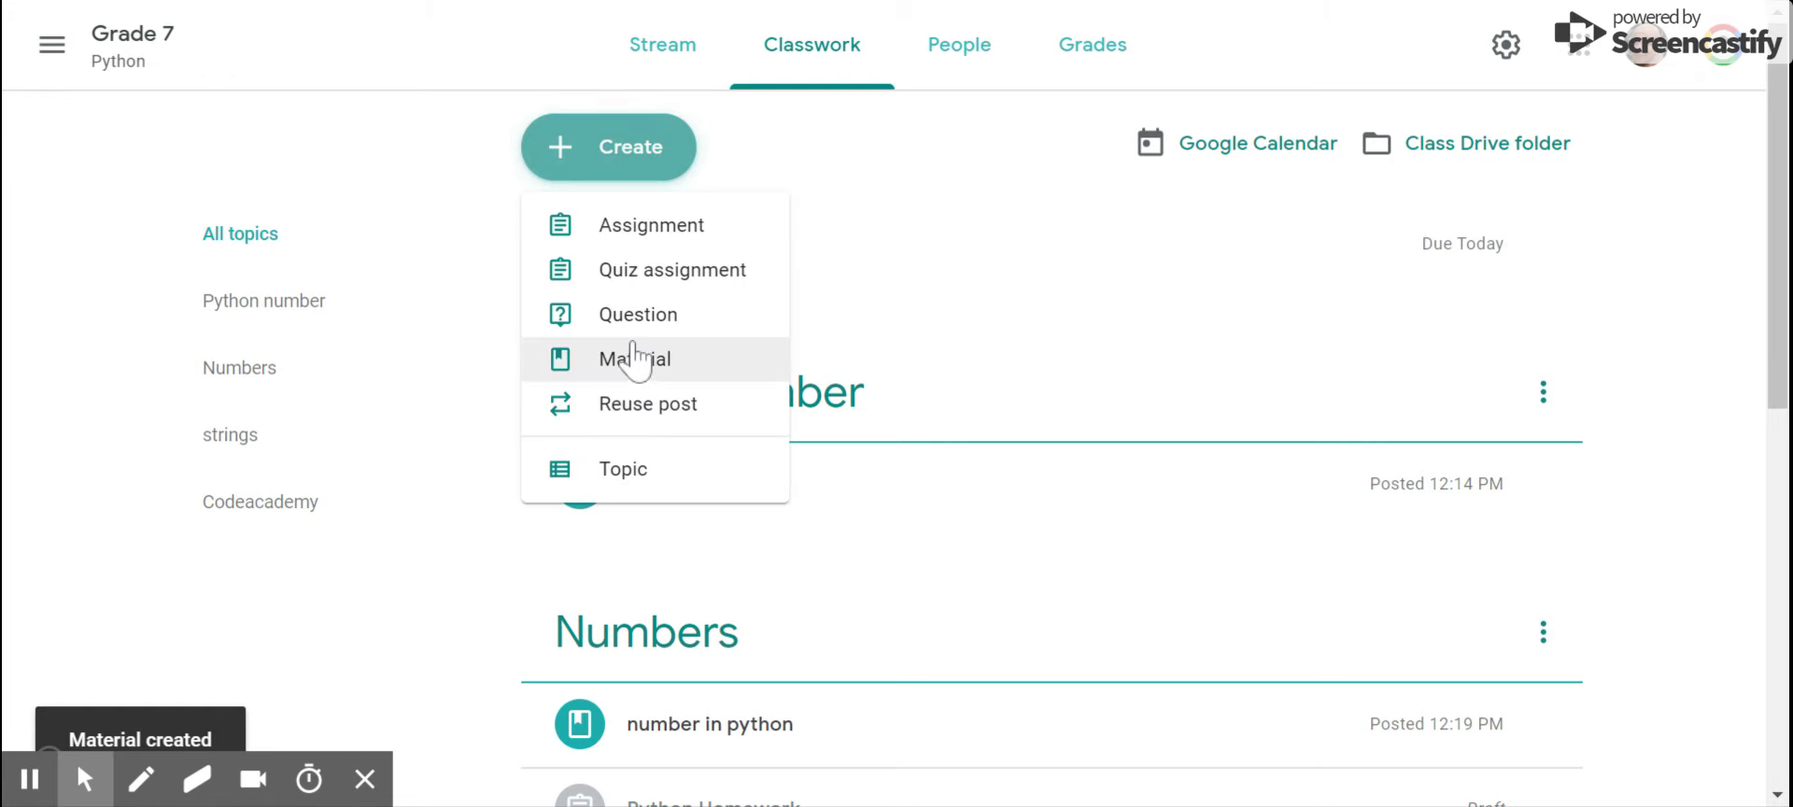
{"action": "left_click", "coordinate": [627, 329]}
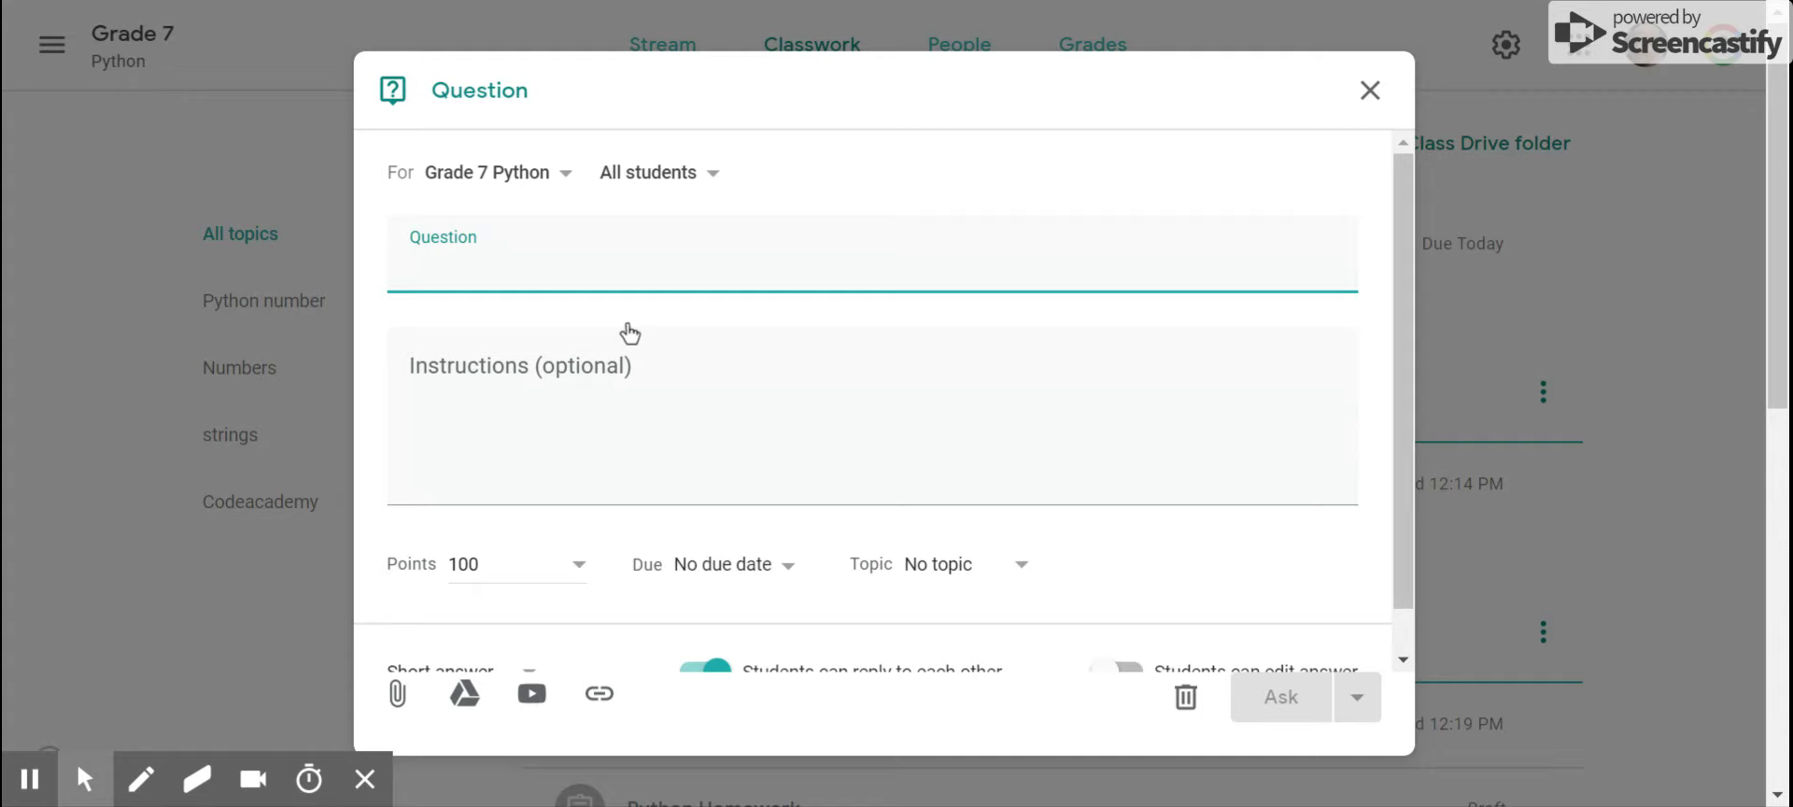
{"action": "type", "text": "Wh"}
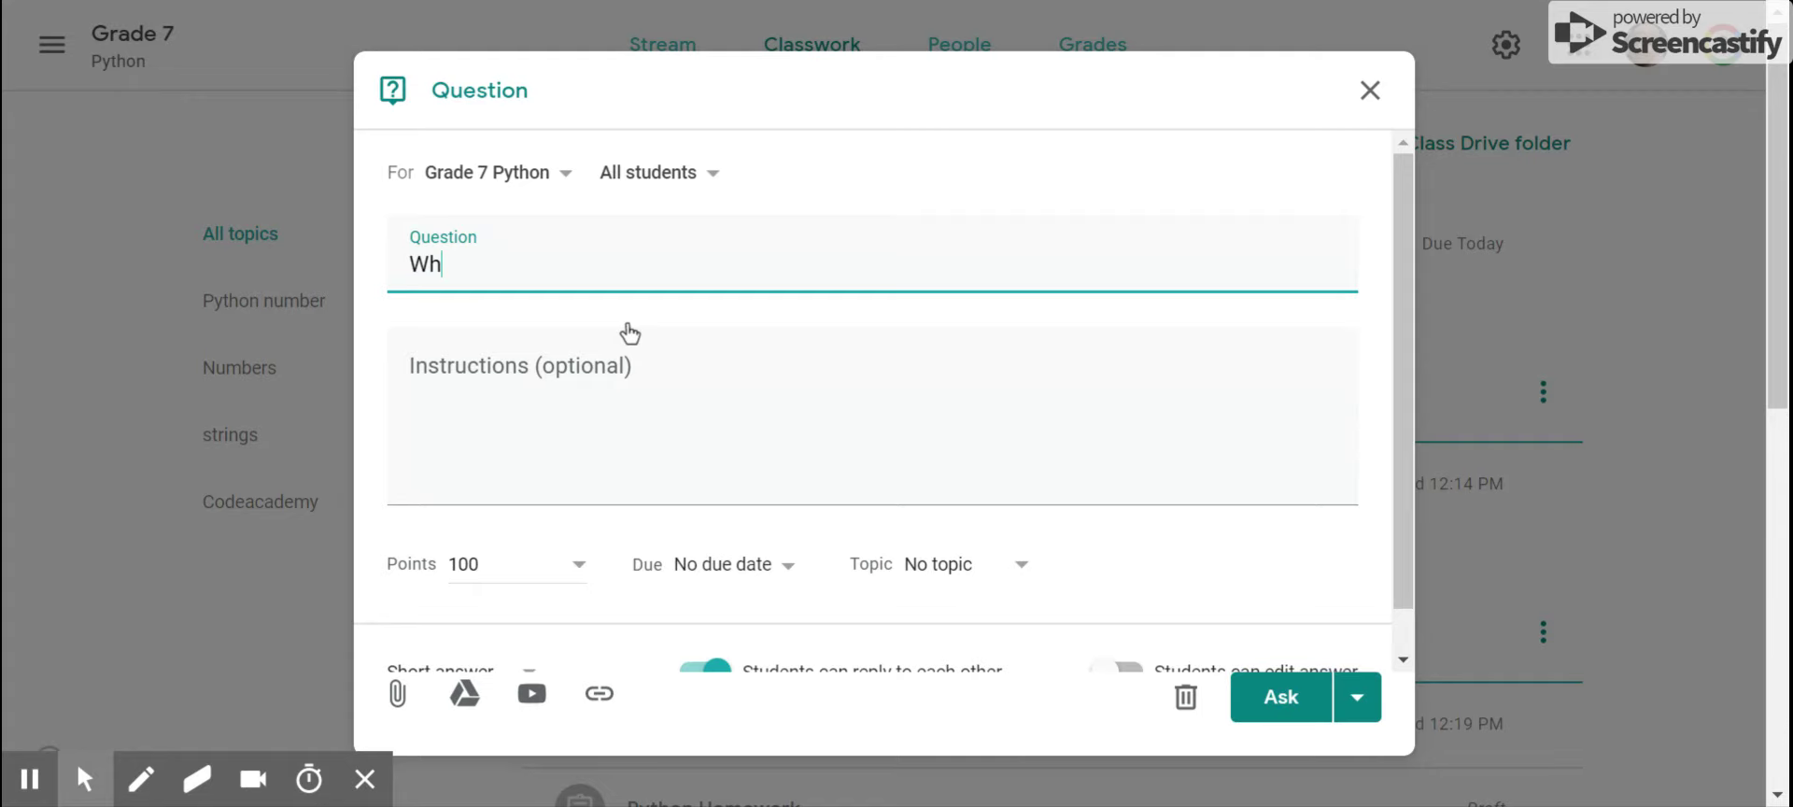
{"action": "type", "text": "a"}
{"action": "key", "text": "BackSpace"}
{"action": "type", "text": "y d"}
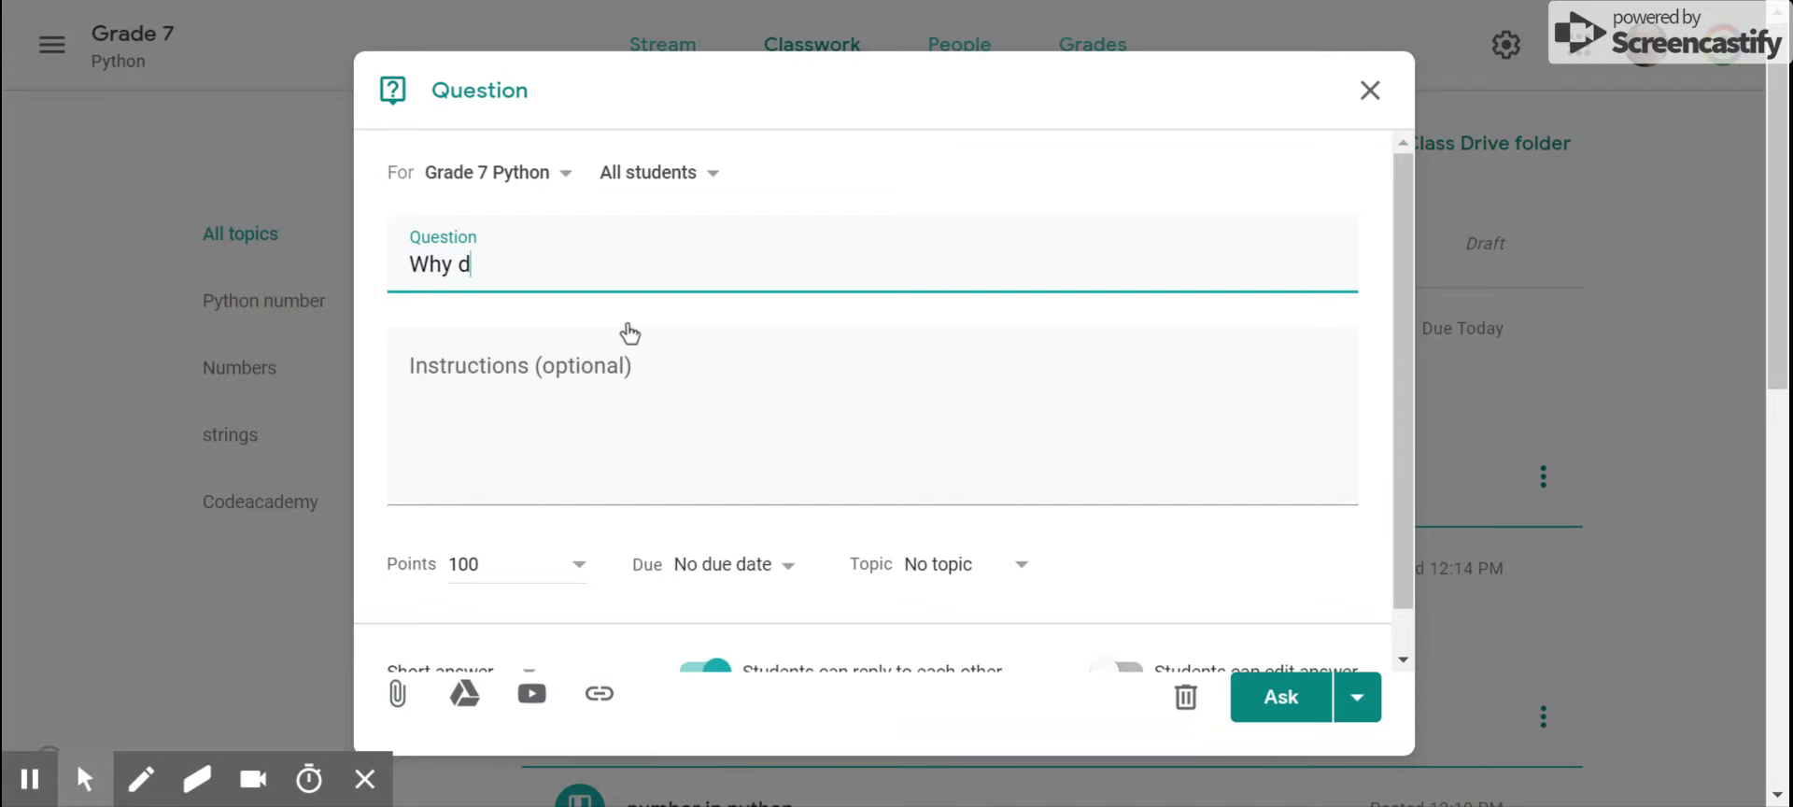
{"action": "type", "text": "o we u"}
{"action": "key", "text": "BackSpace"}
{"action": "type", "text": "use number in "}
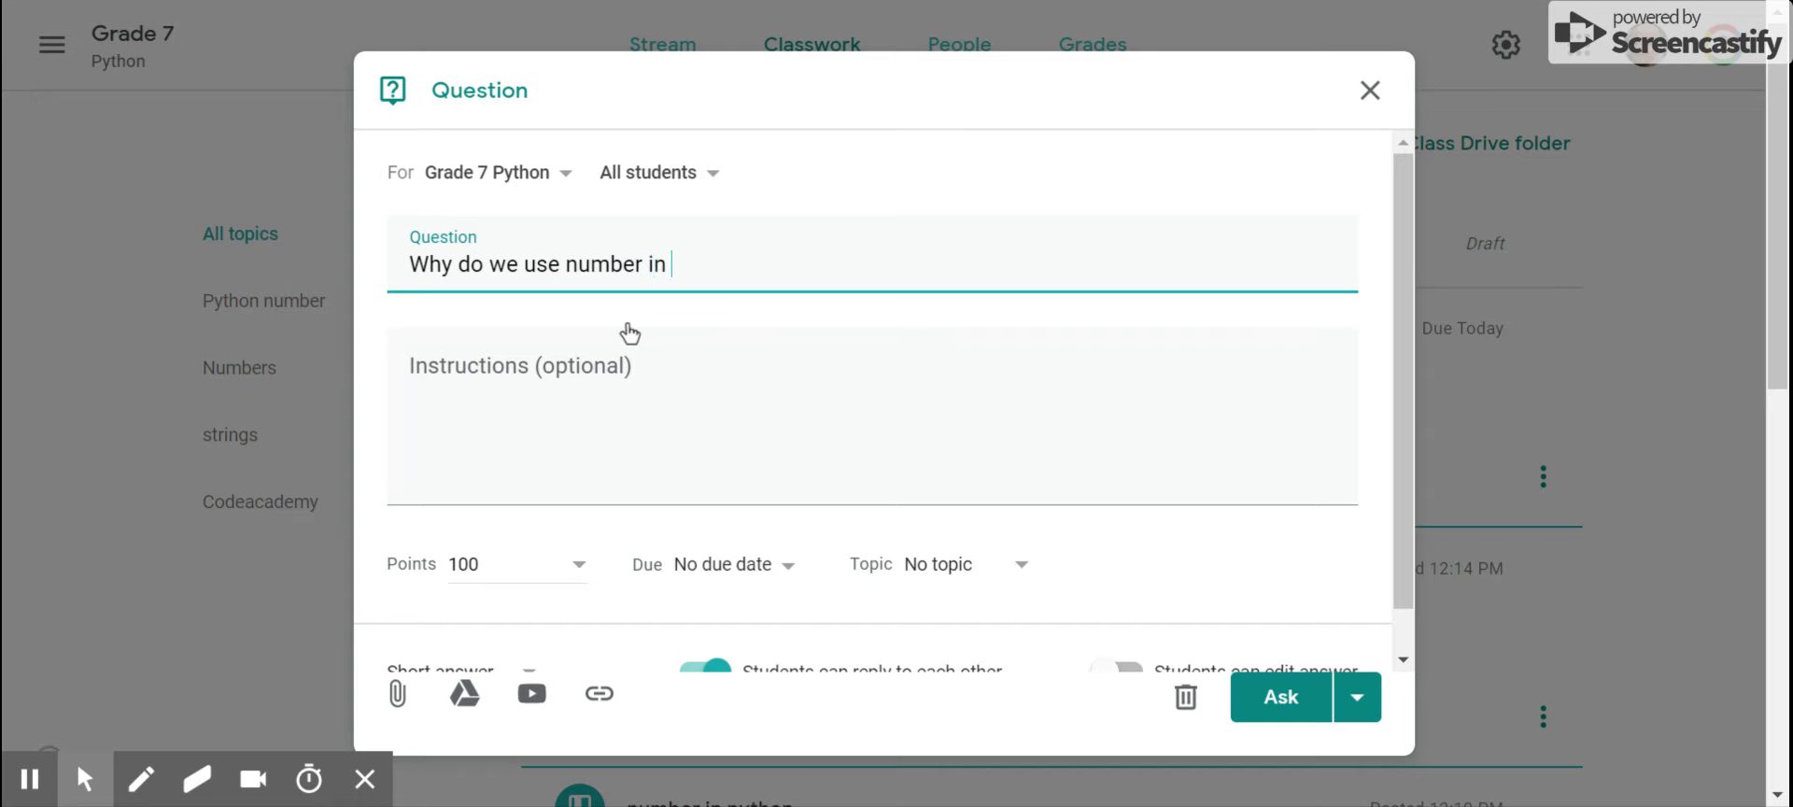
{"action": "type", "text": "Python as a diff"}
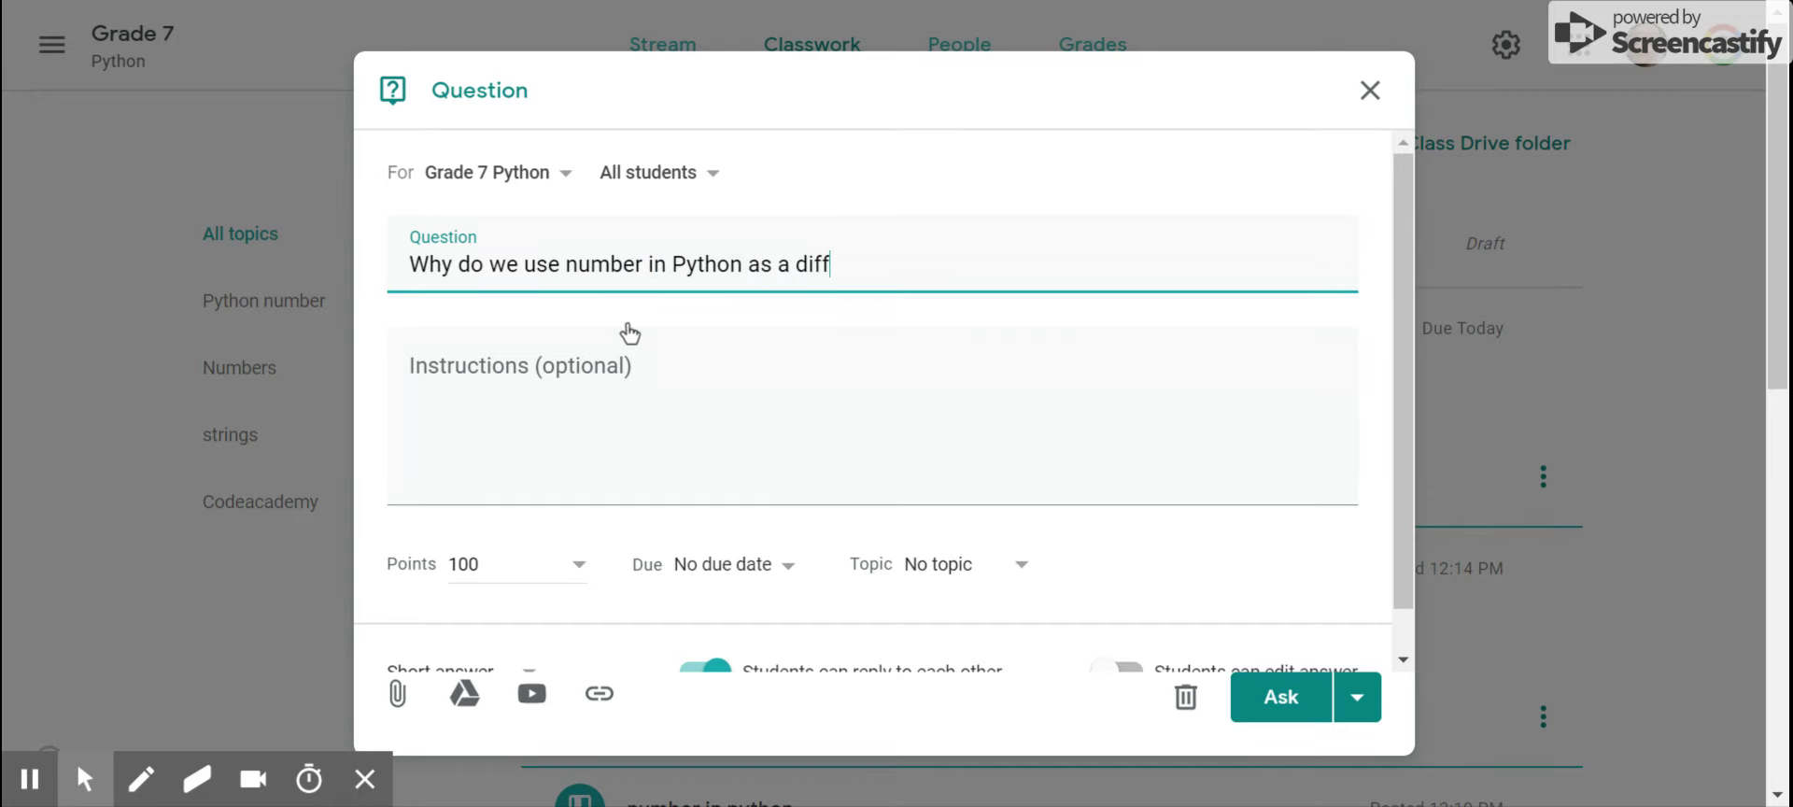
{"action": "type", "text": "erent data type?"}
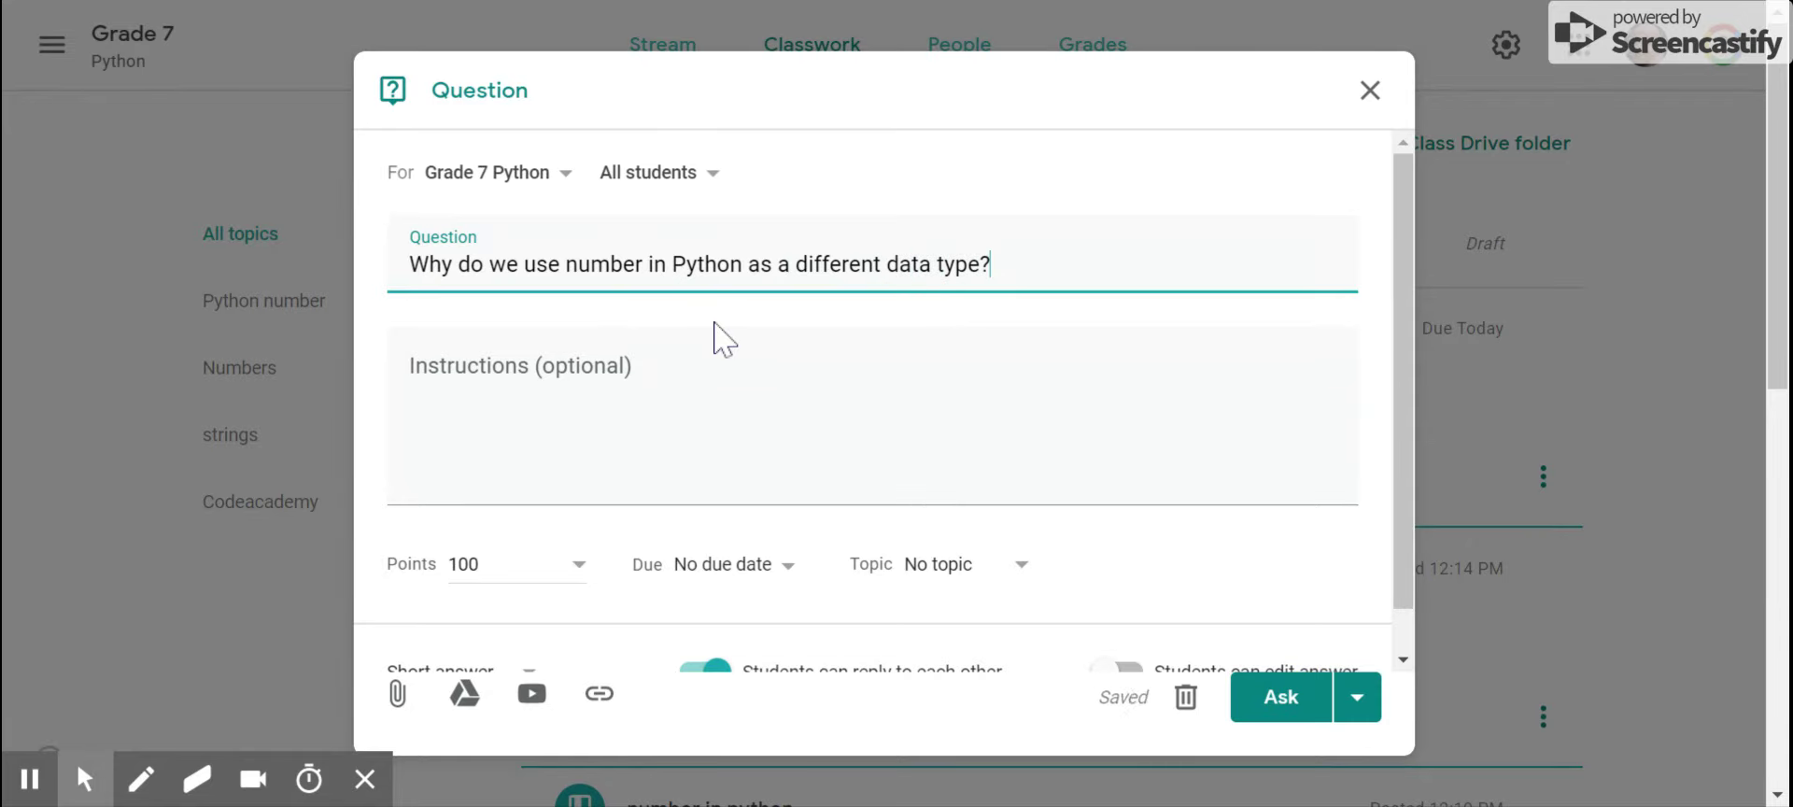
- Add the question instructions "please answer this question, and provide at least two feedback by replying to your friends.", correcting the spelling of "at least"
{"action": "scroll", "coordinate": [711, 323], "scroll_direction": "down", "scroll_amount": 1}
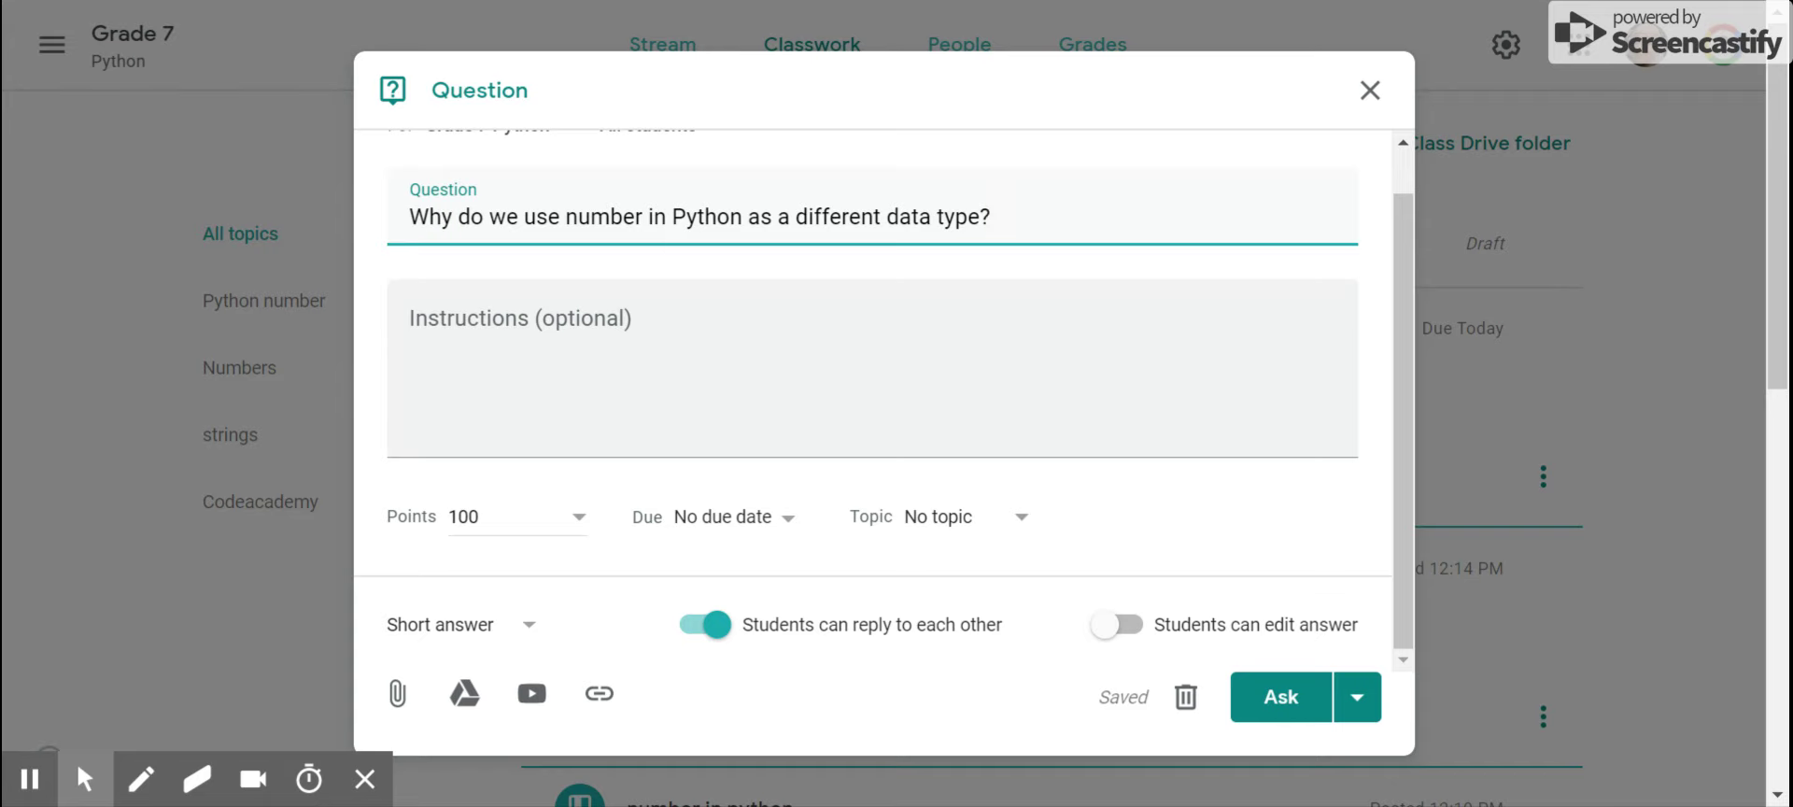
{"action": "scroll", "coordinate": [883, 412], "scroll_direction": "up", "scroll_amount": 1}
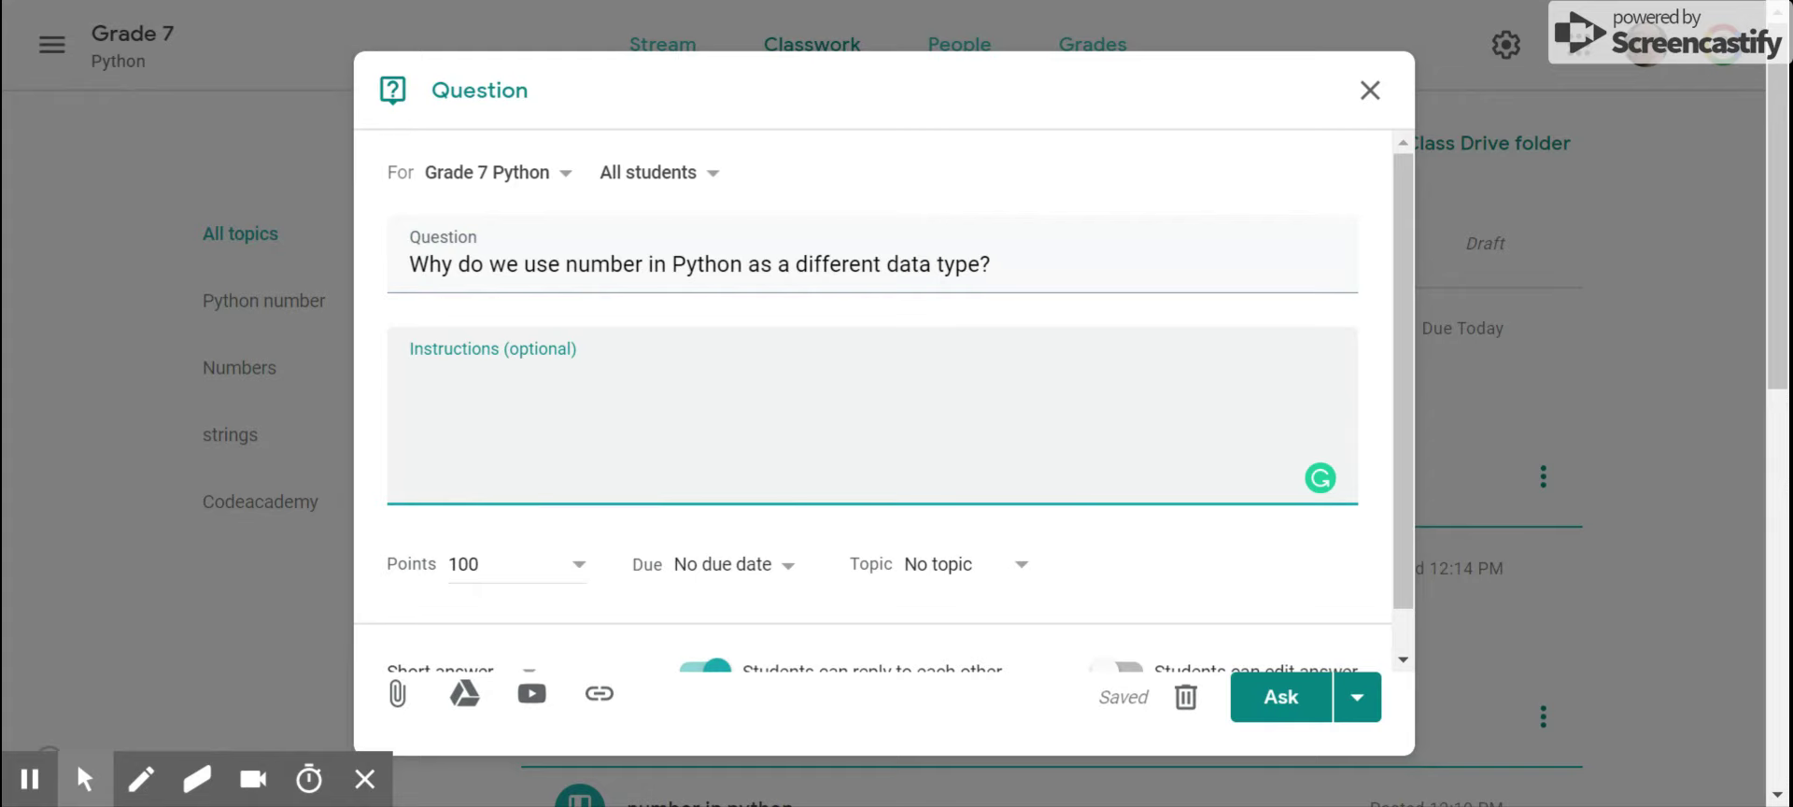
{"action": "type", "text": "please"}
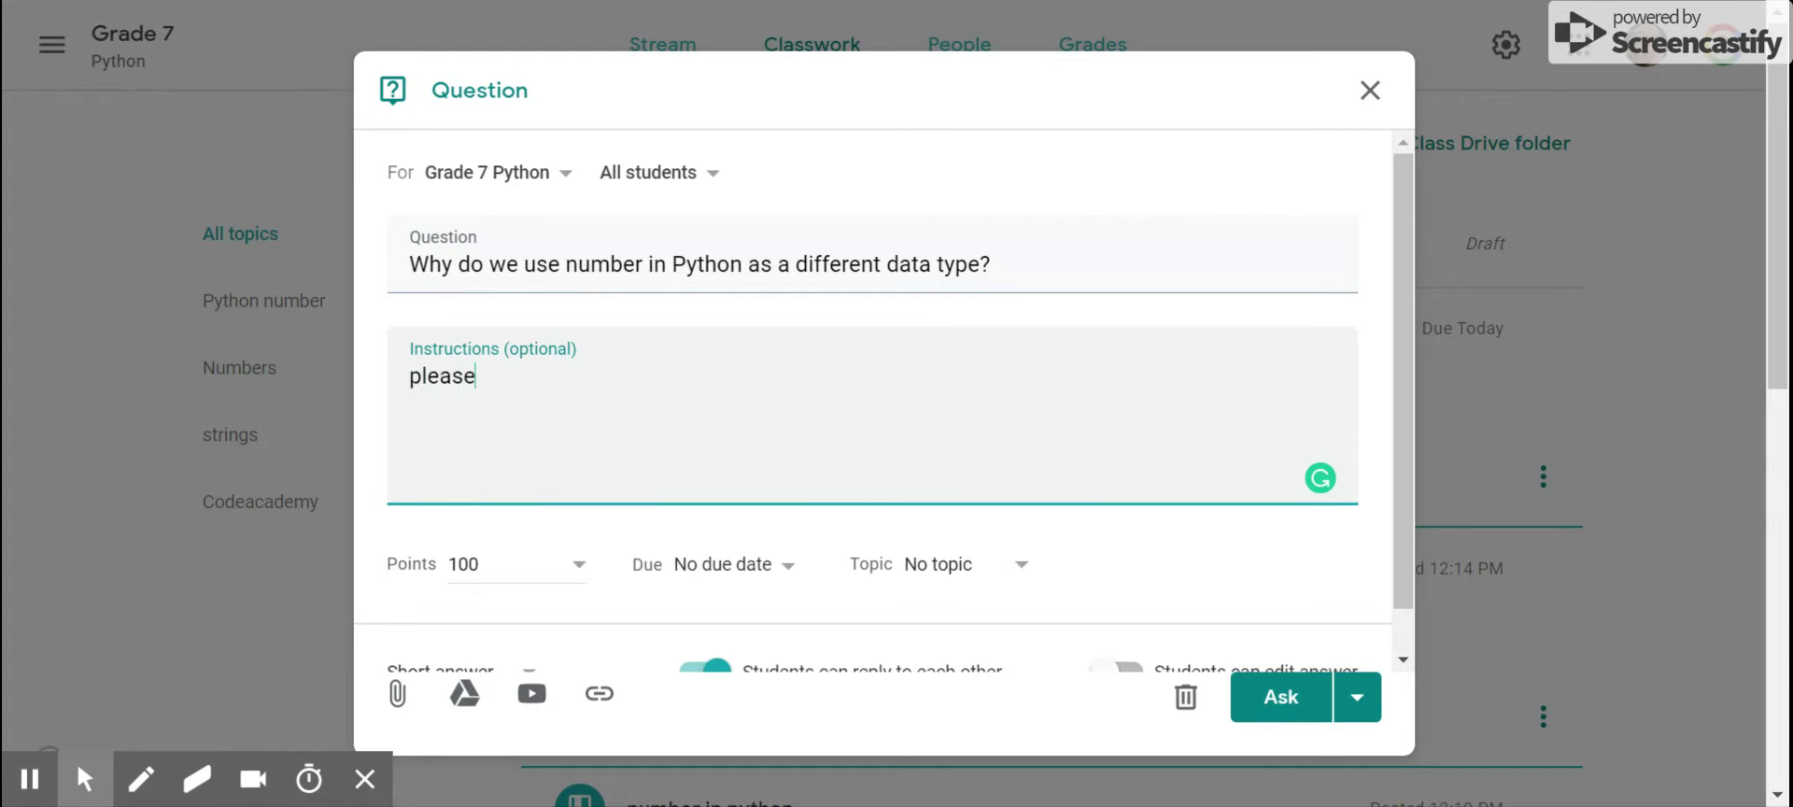
{"action": "type", "text": " answer this que"}
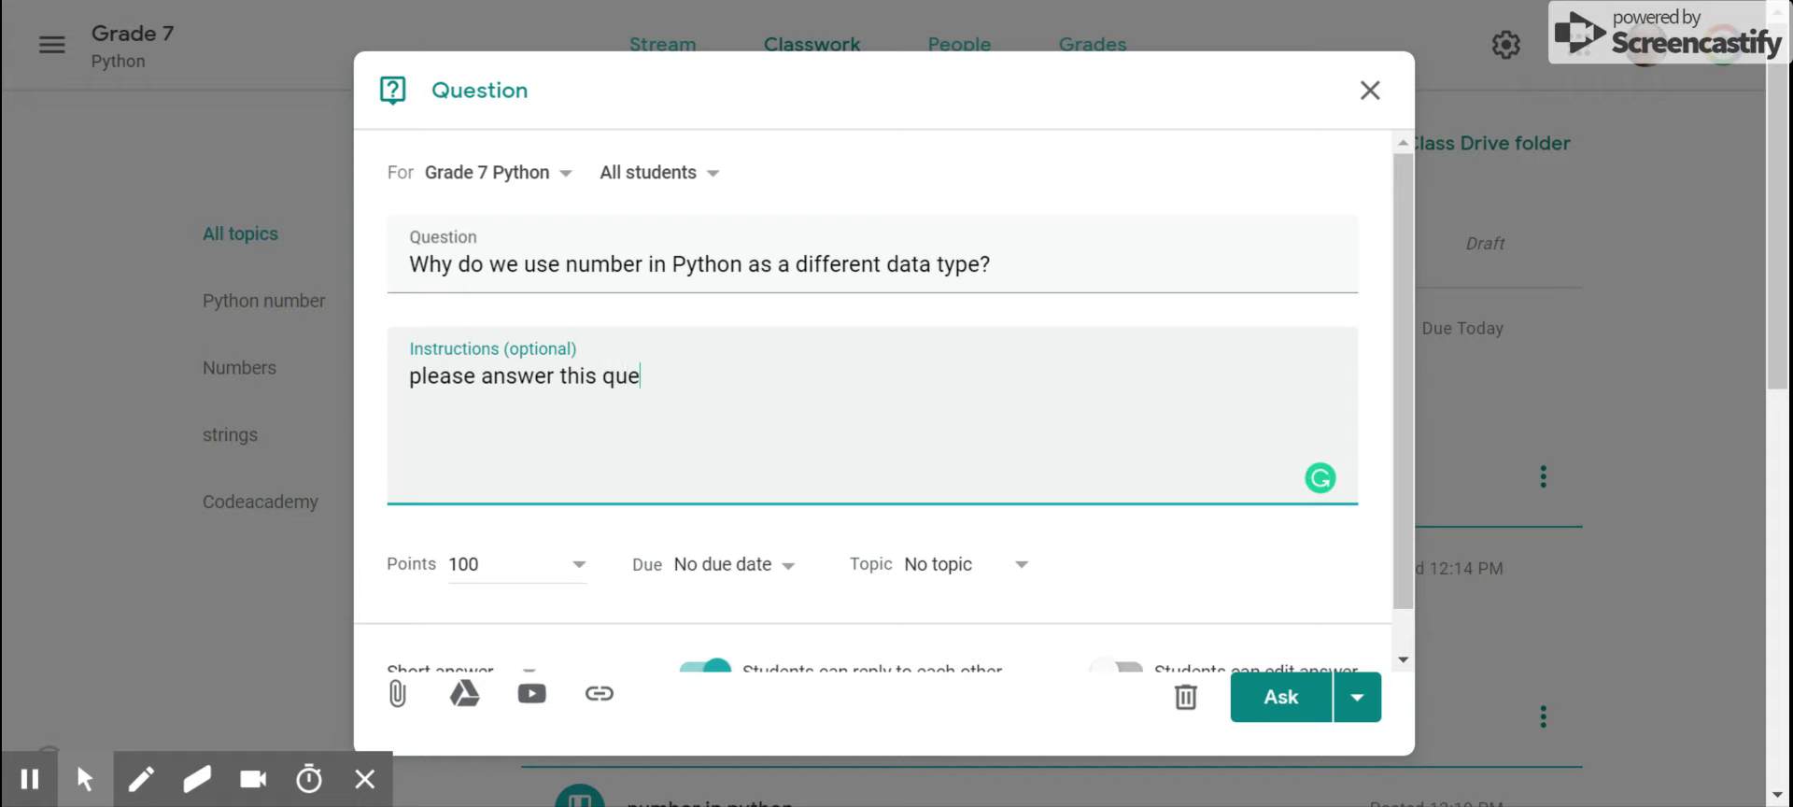
{"action": "type", "text": "stion, and pro"}
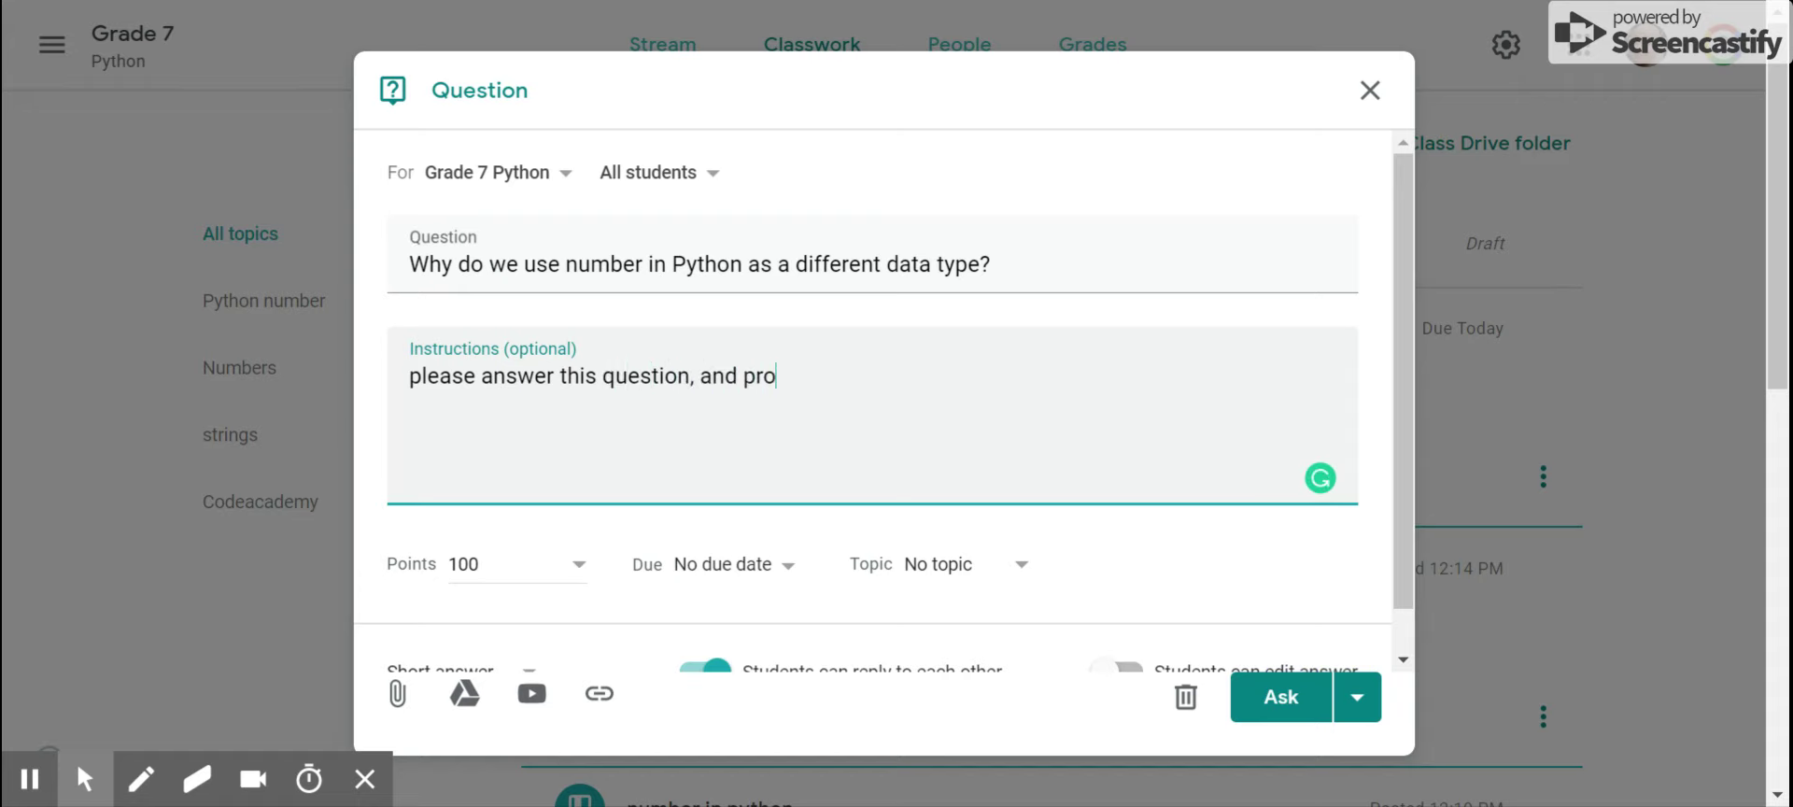
{"action": "type", "text": "vide atleast tw"}
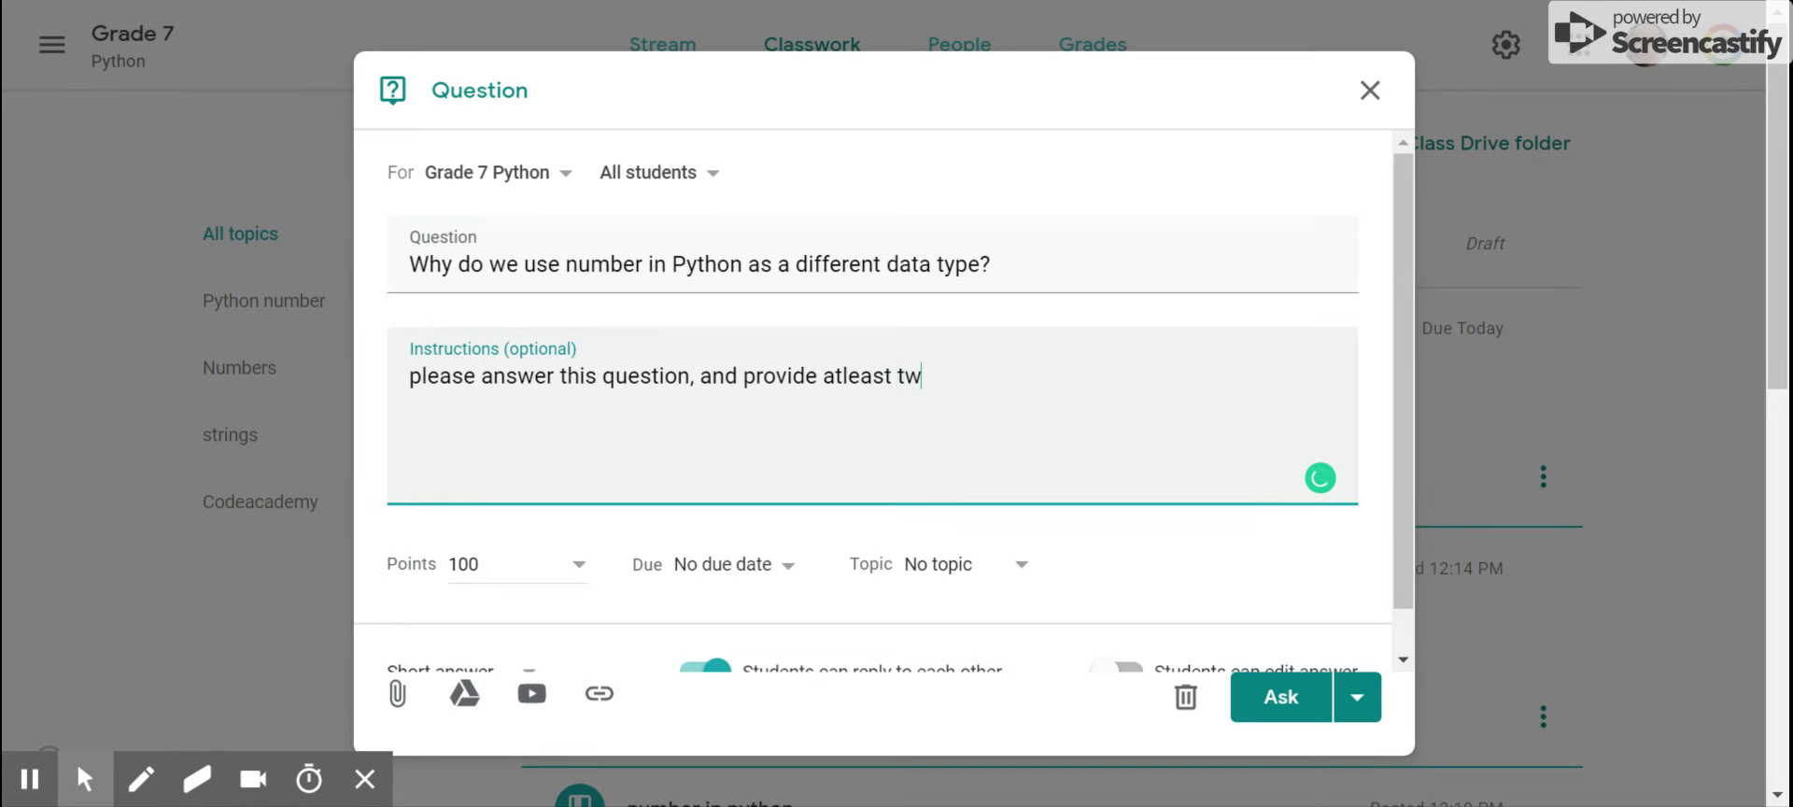
{"action": "type", "text": "o feedback b"}
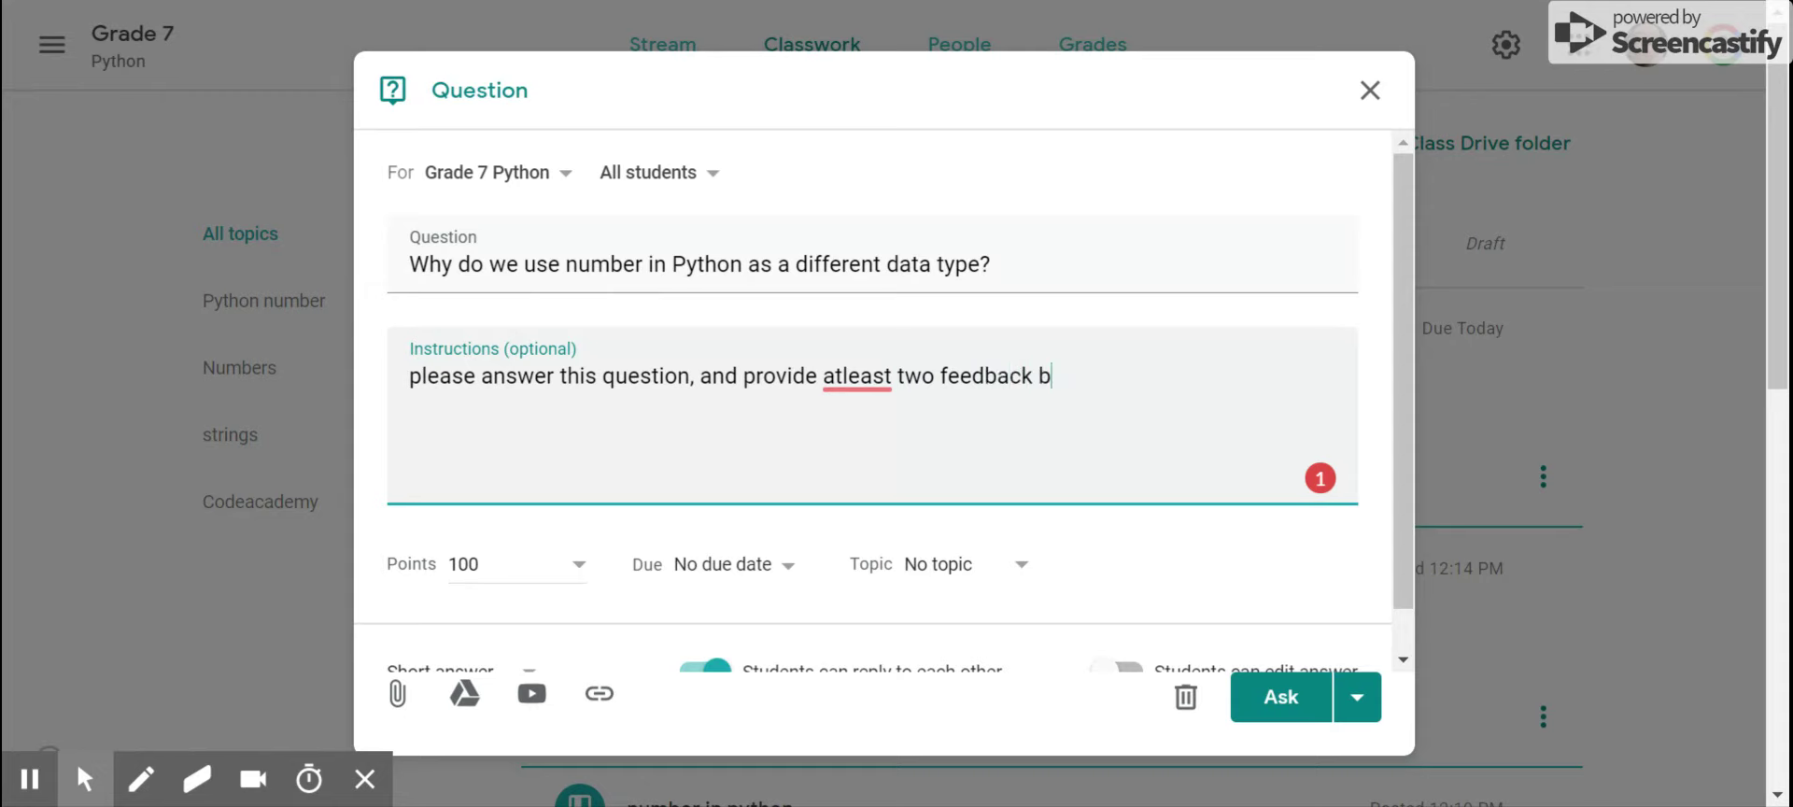
{"action": "type", "text": "y replying to your friends."}
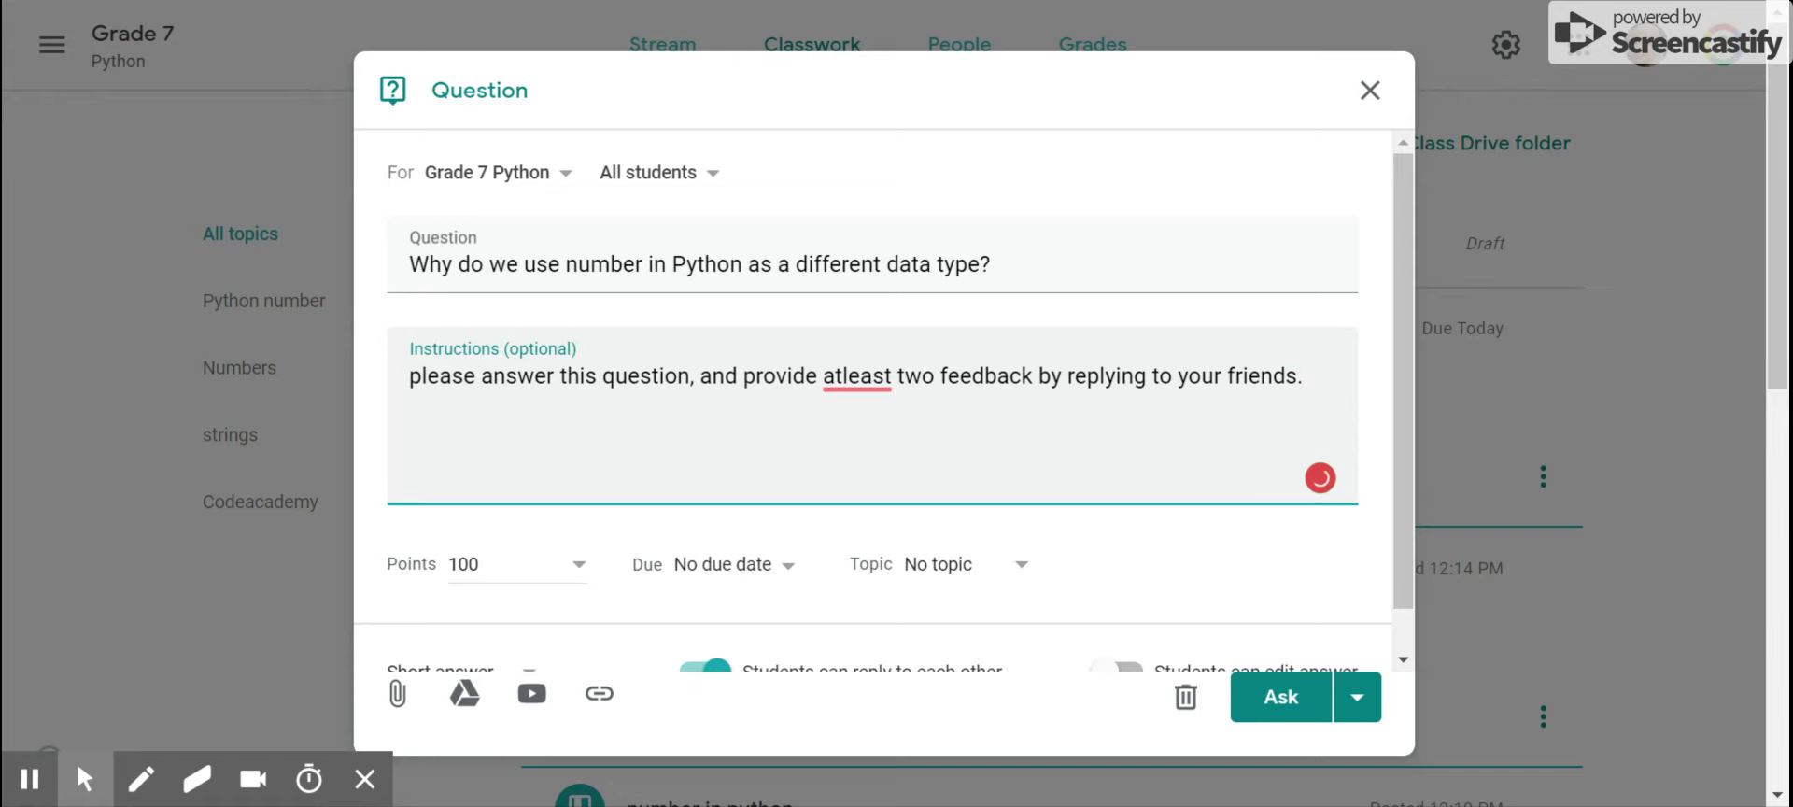
{"action": "mouse_move", "coordinate": [861, 382]}
{"action": "left_click", "coordinate": [866, 425]}
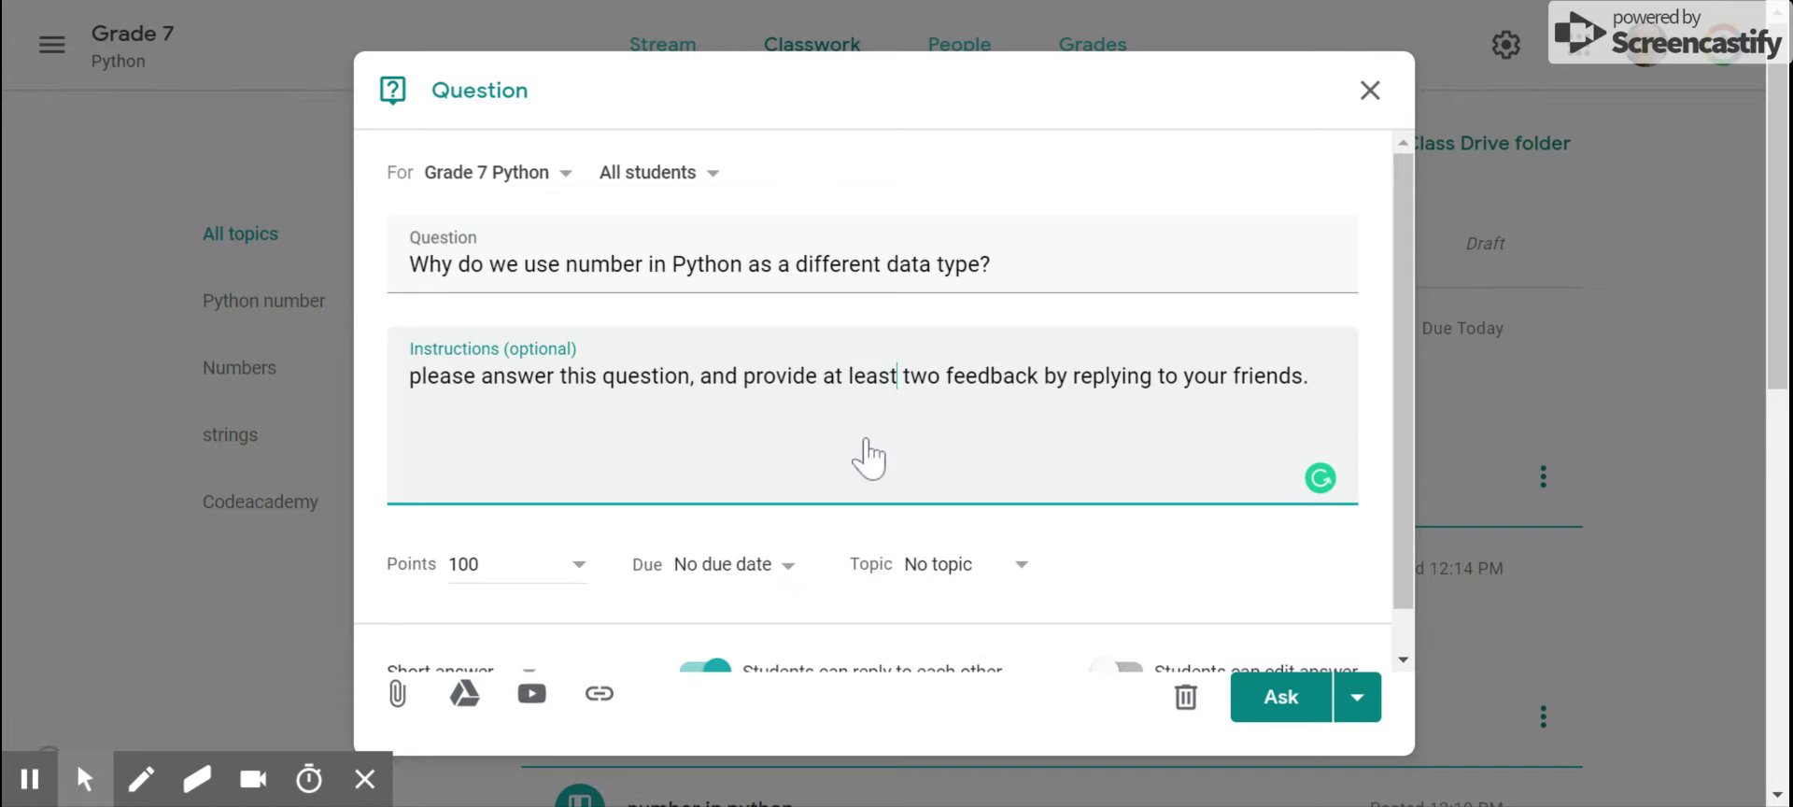
- Make the question ungraded and set its due date to September 30, 2019
{"action": "scroll", "coordinate": [789, 523], "scroll_direction": "down", "scroll_amount": 1}
{"action": "left_click", "coordinate": [512, 513]}
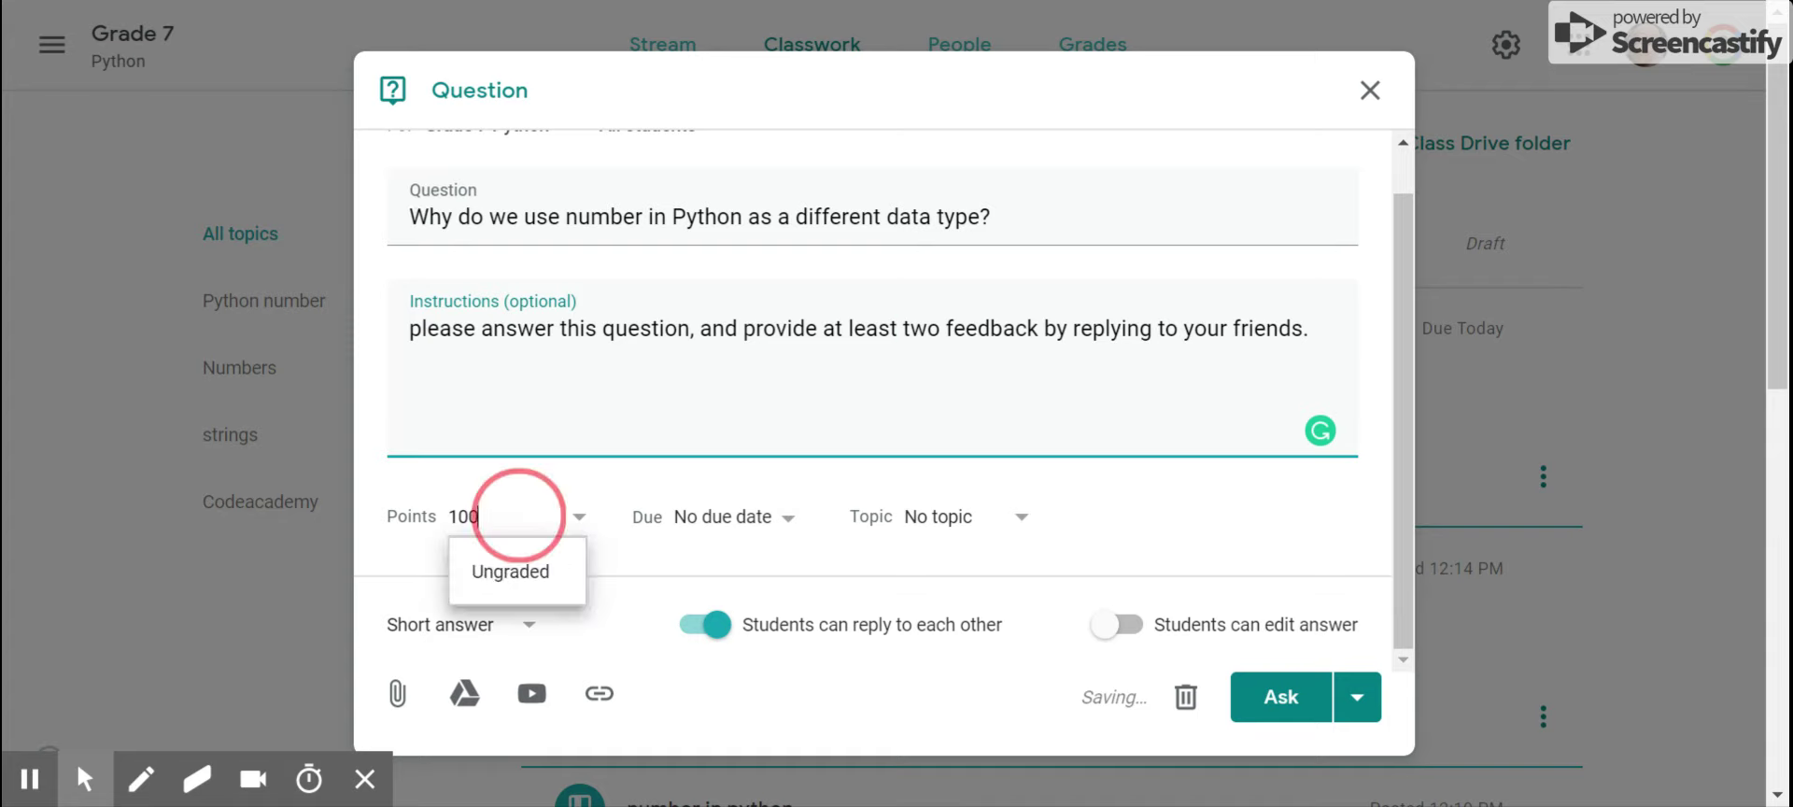
{"action": "left_click", "coordinate": [513, 601]}
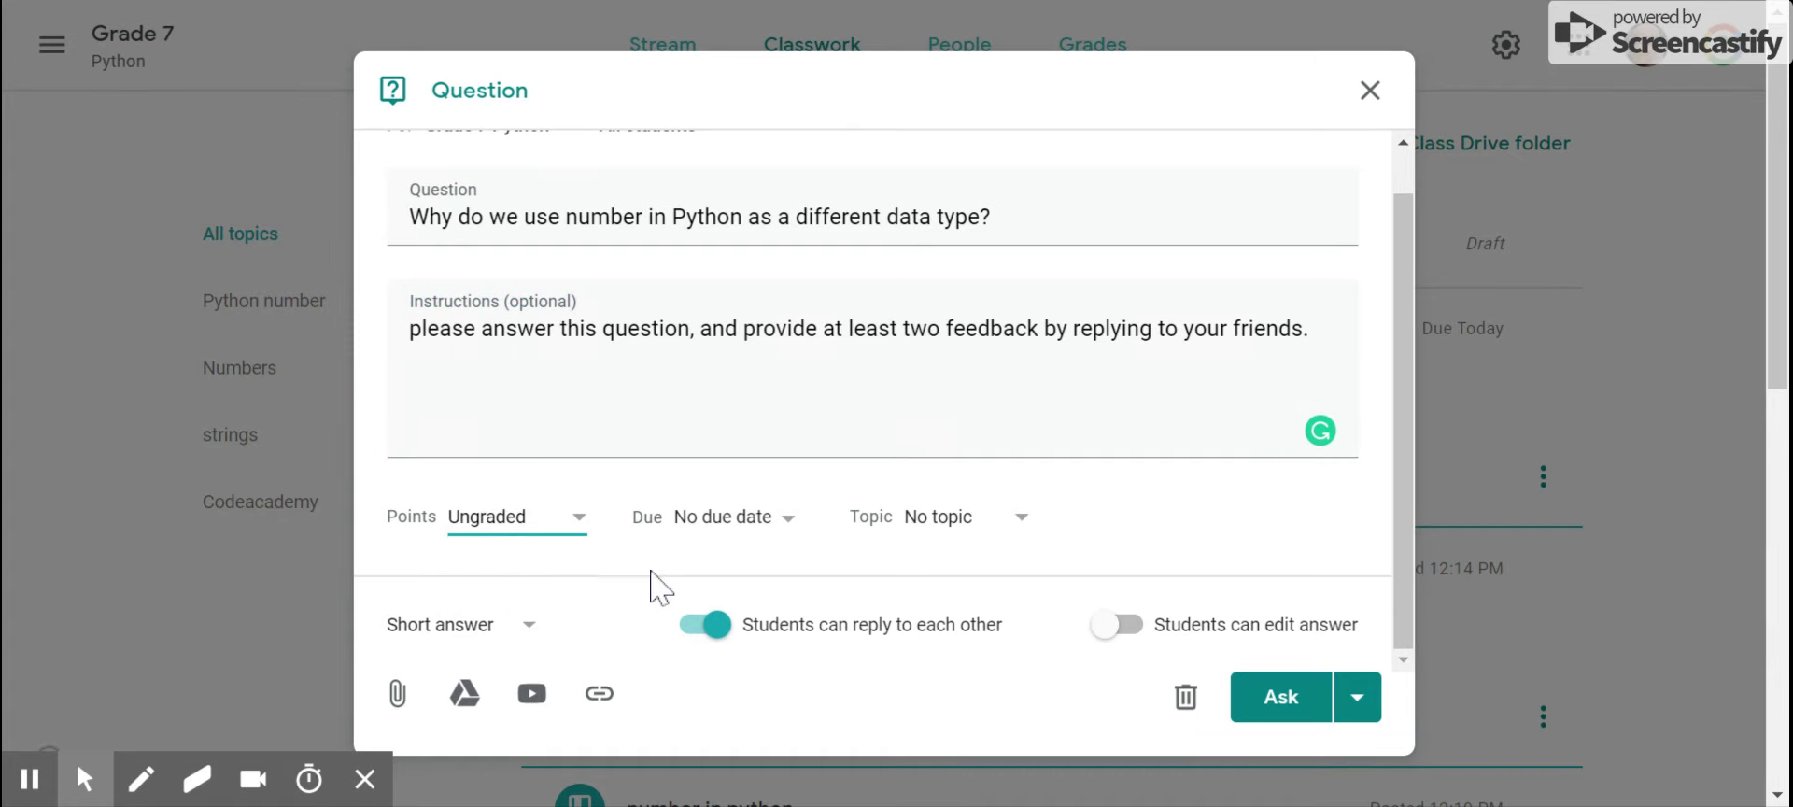
{"action": "left_click", "coordinate": [743, 520]}
{"action": "left_click", "coordinate": [730, 609]}
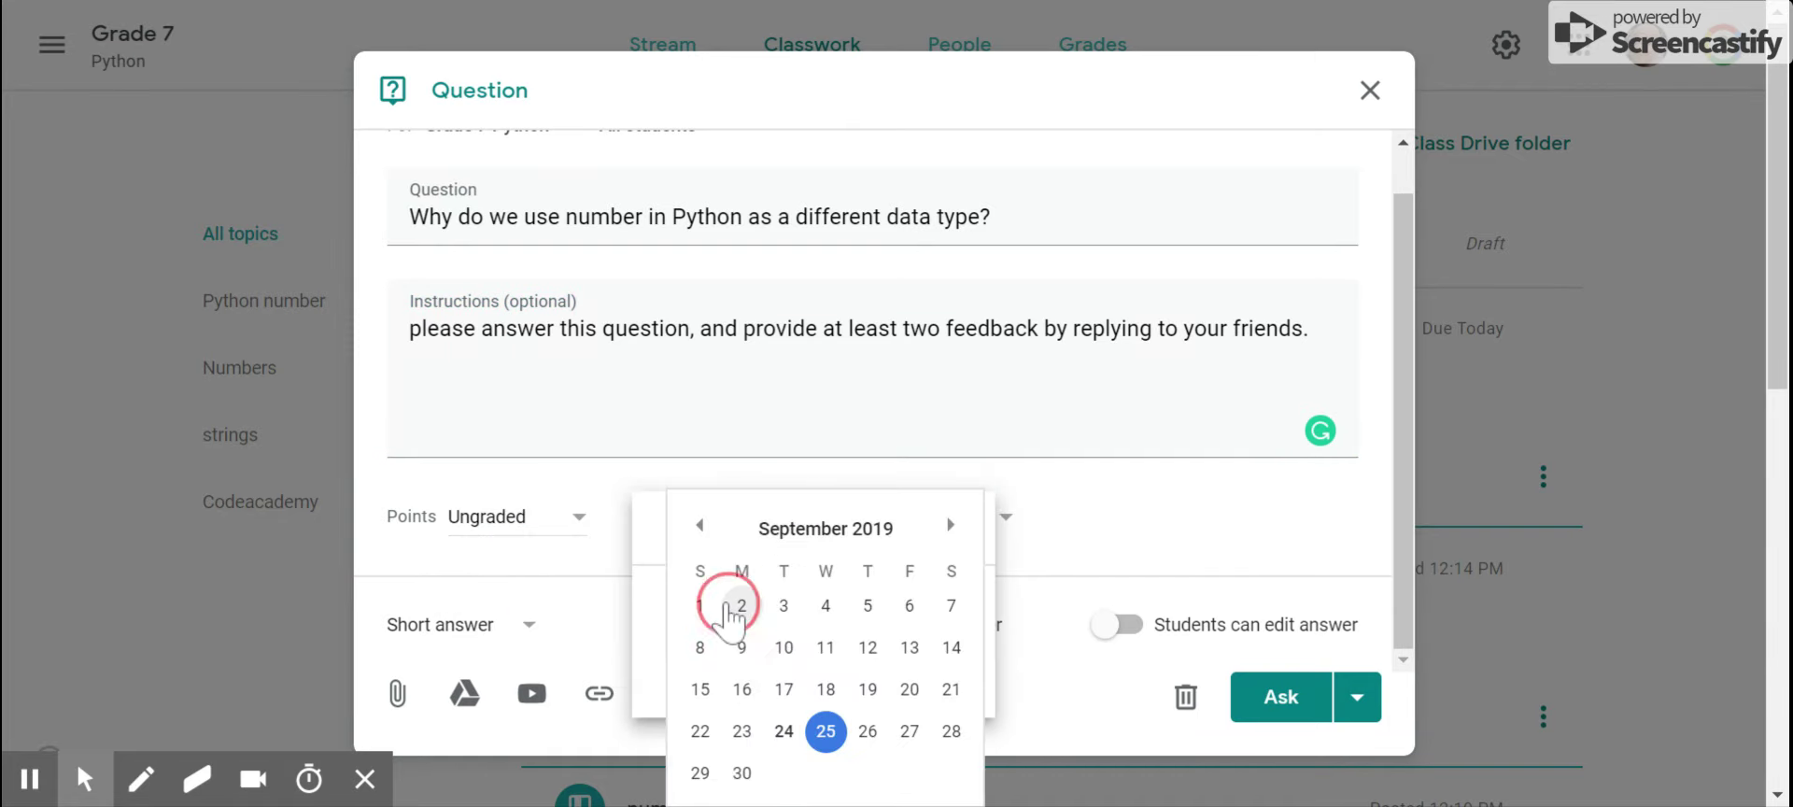
{"action": "left_click", "coordinate": [742, 772]}
{"action": "left_click", "coordinate": [1024, 605]}
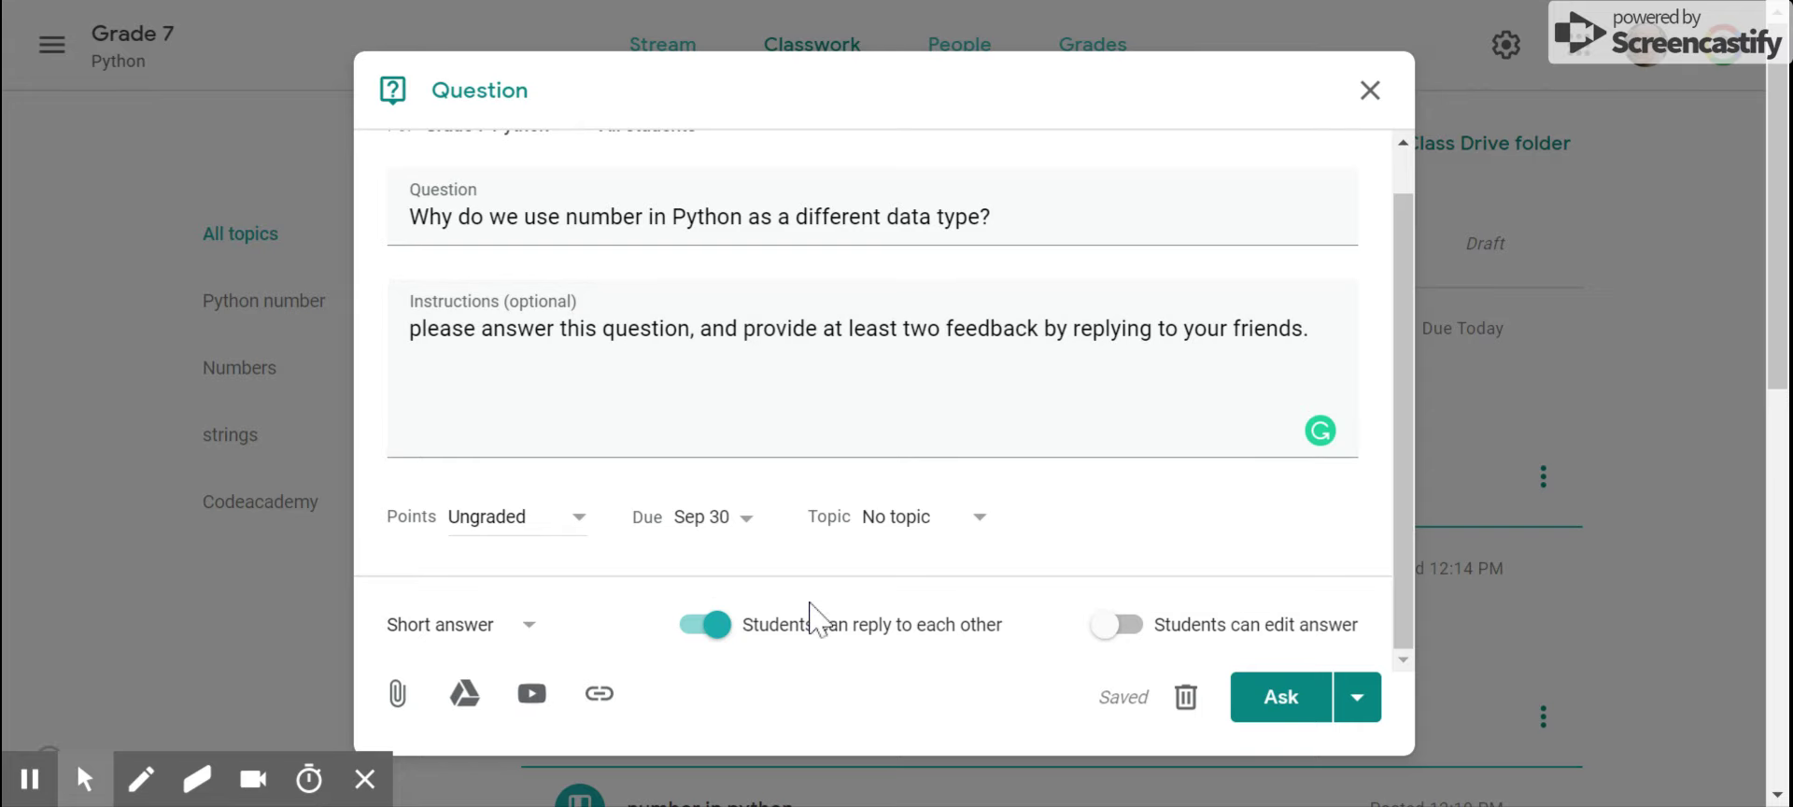
- Switch students' replies to each other off and back on, and post the question to the class
{"action": "left_click", "coordinate": [708, 627]}
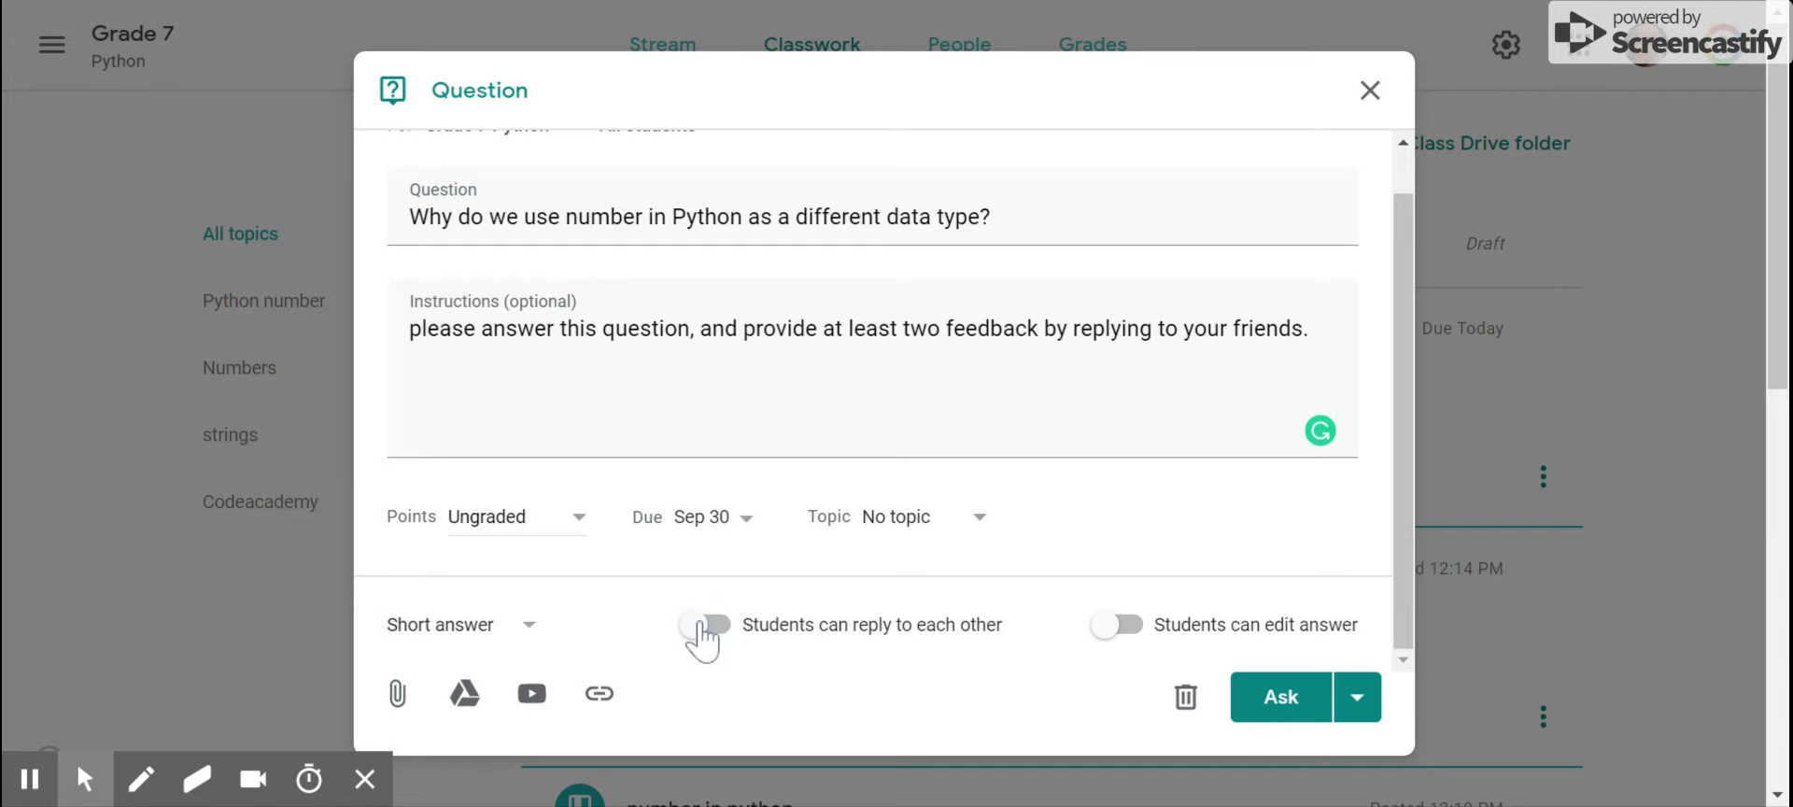
{"action": "left_click", "coordinate": [707, 626]}
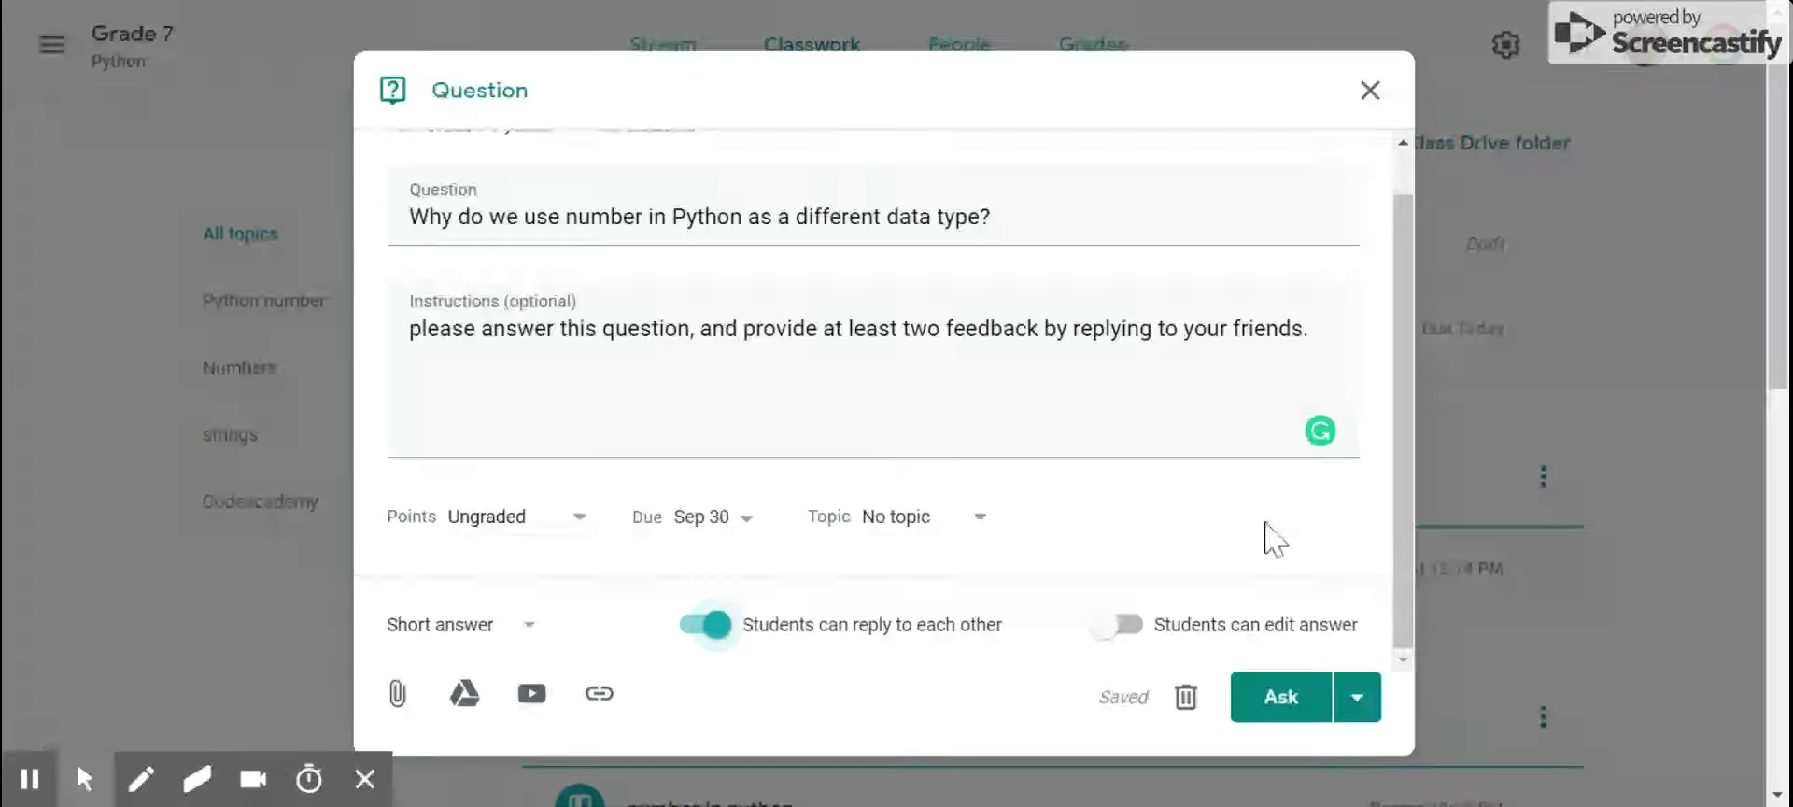
{"action": "left_click", "coordinate": [1287, 699]}
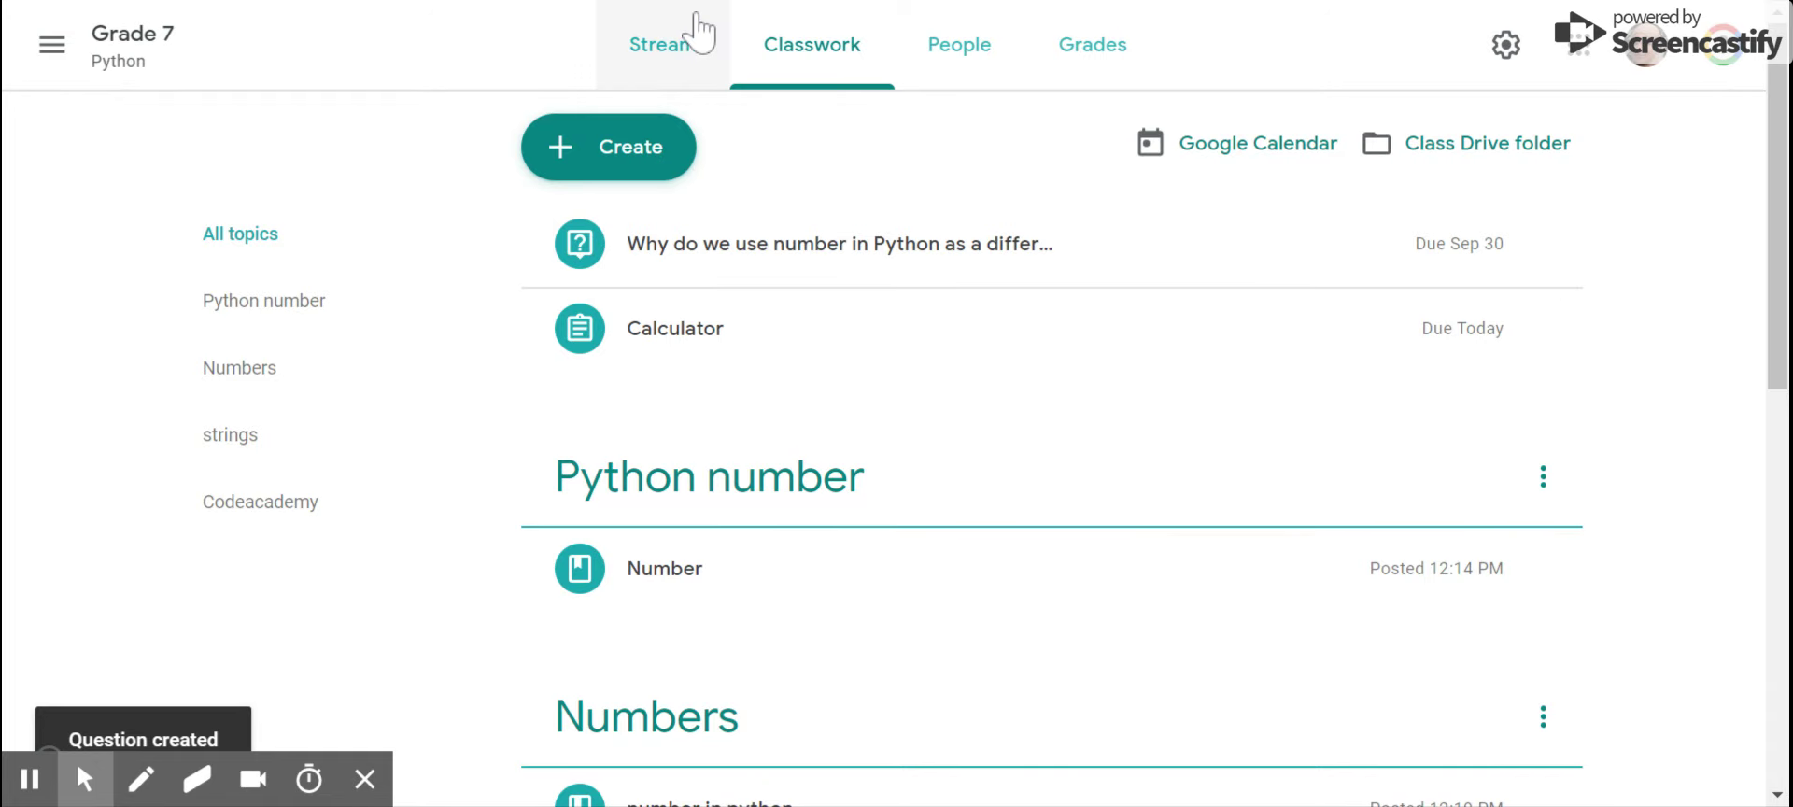
- Start a new classwork assignment for Grade 7 Python with the title "Ownership types"
{"action": "left_click", "coordinate": [674, 140]}
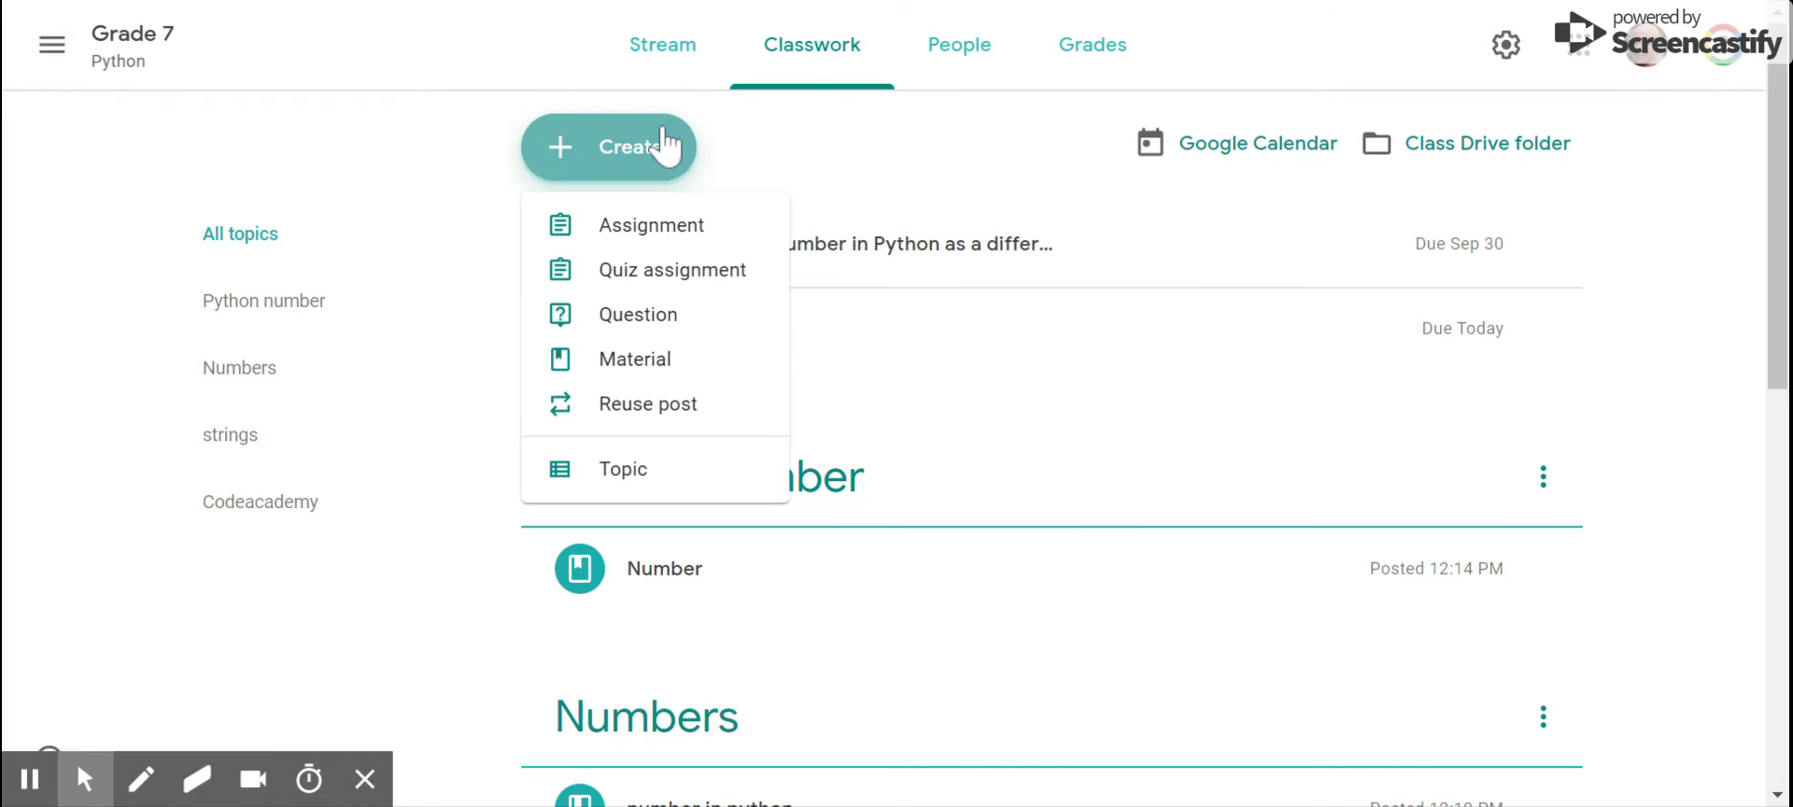
{"action": "left_click", "coordinate": [667, 244]}
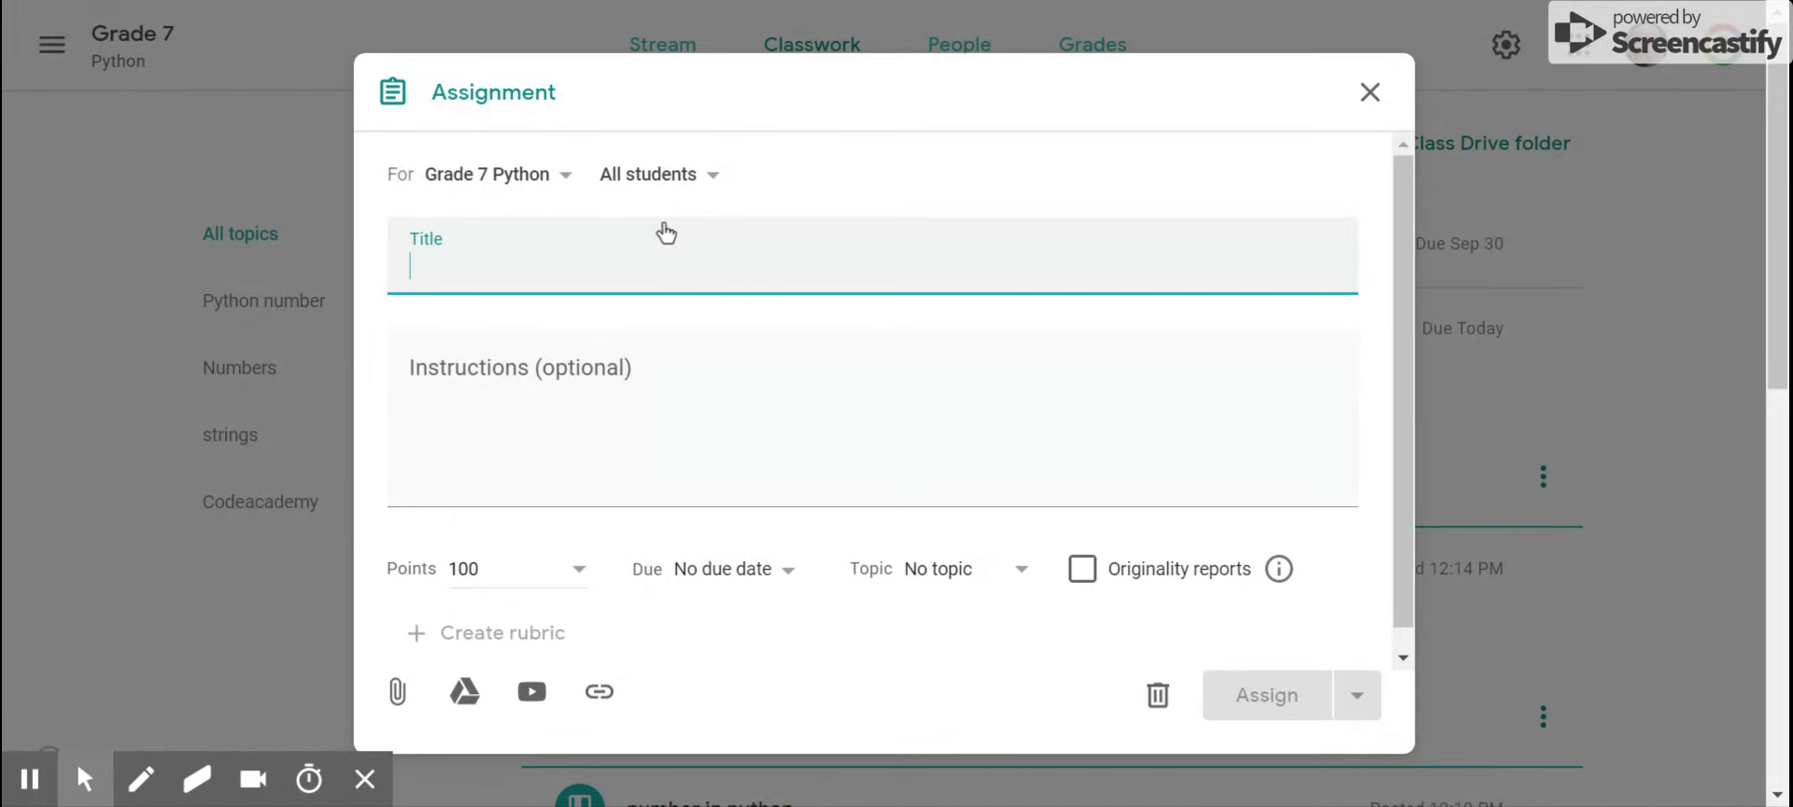
{"action": "type", "text": "Ownership types"}
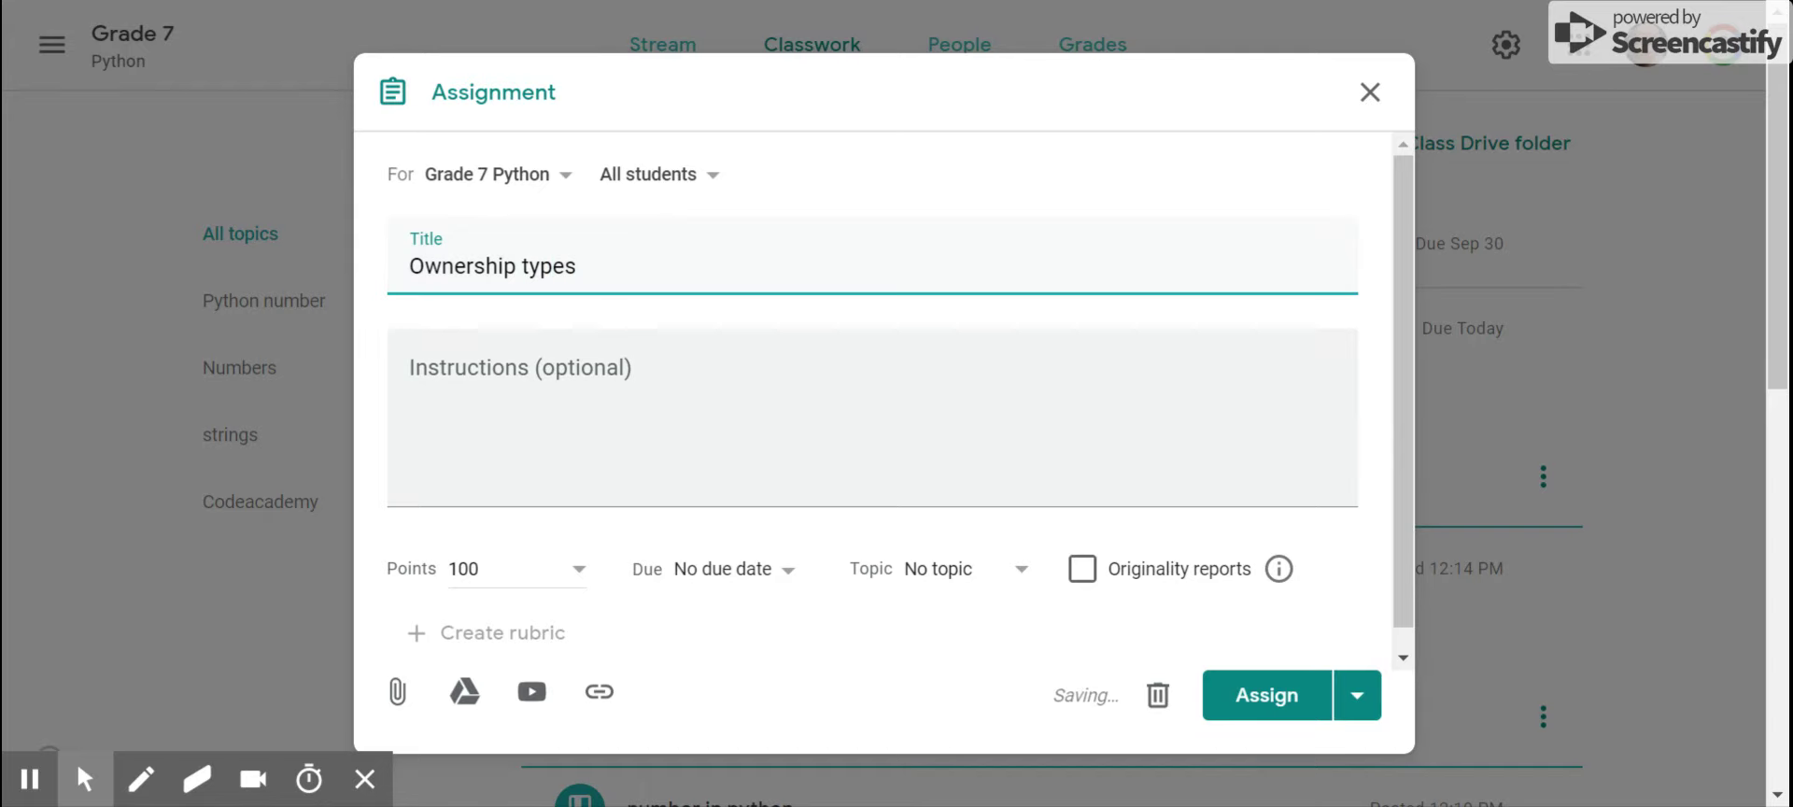
- Set the assignment's points to 10 and its due date to October 3, 2019
{"action": "left_click", "coordinate": [478, 568]}
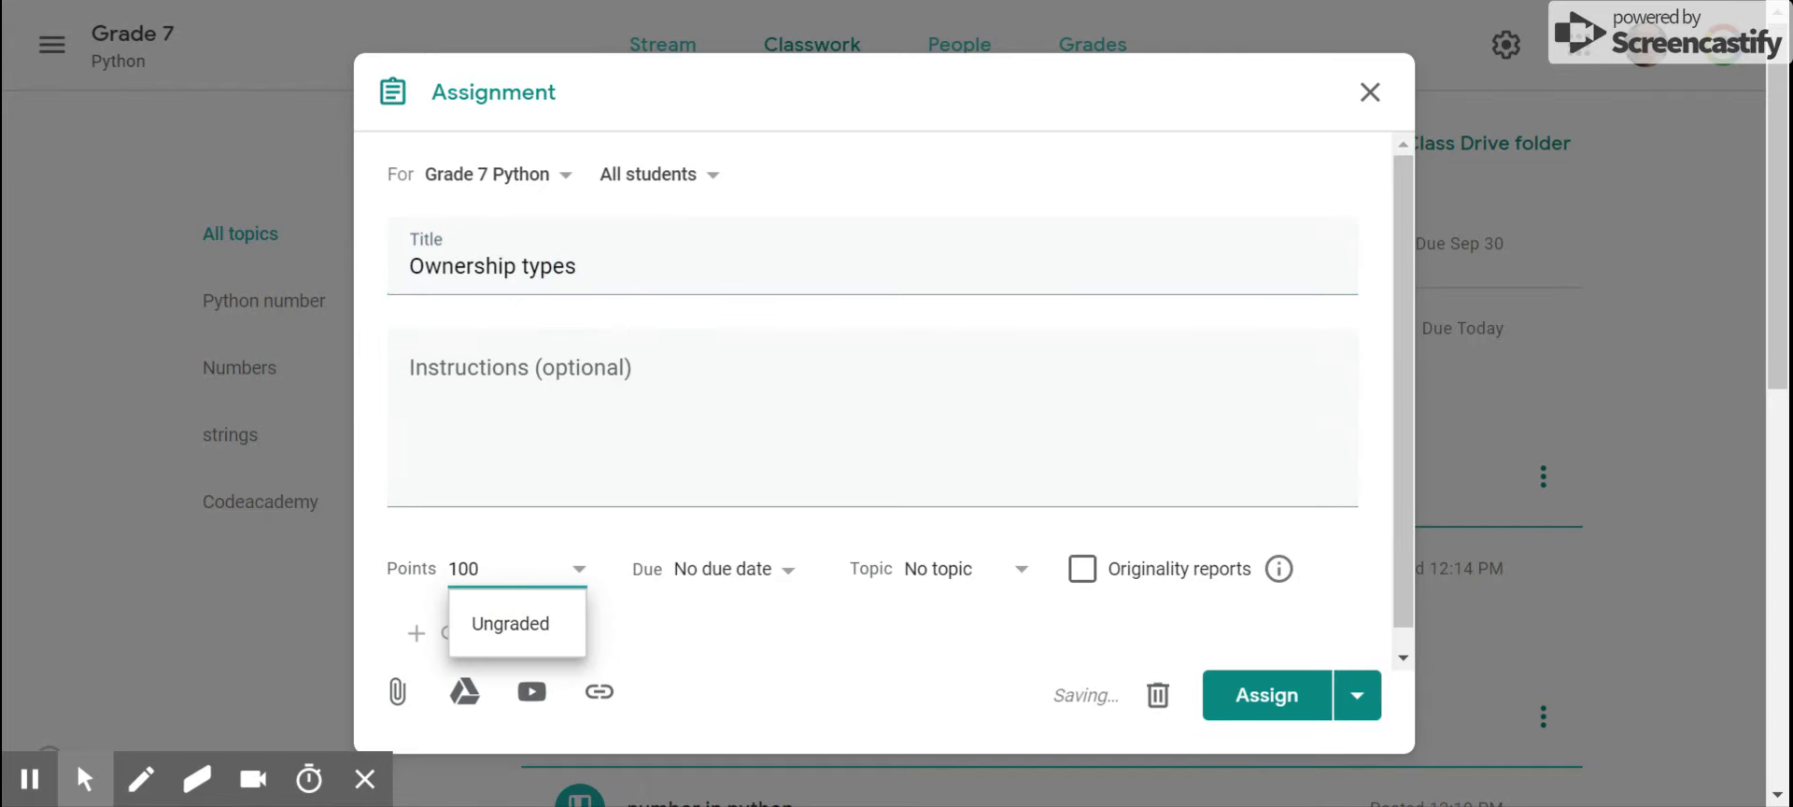
{"action": "key", "text": "BackSpace"}
{"action": "left_click", "coordinate": [733, 569]}
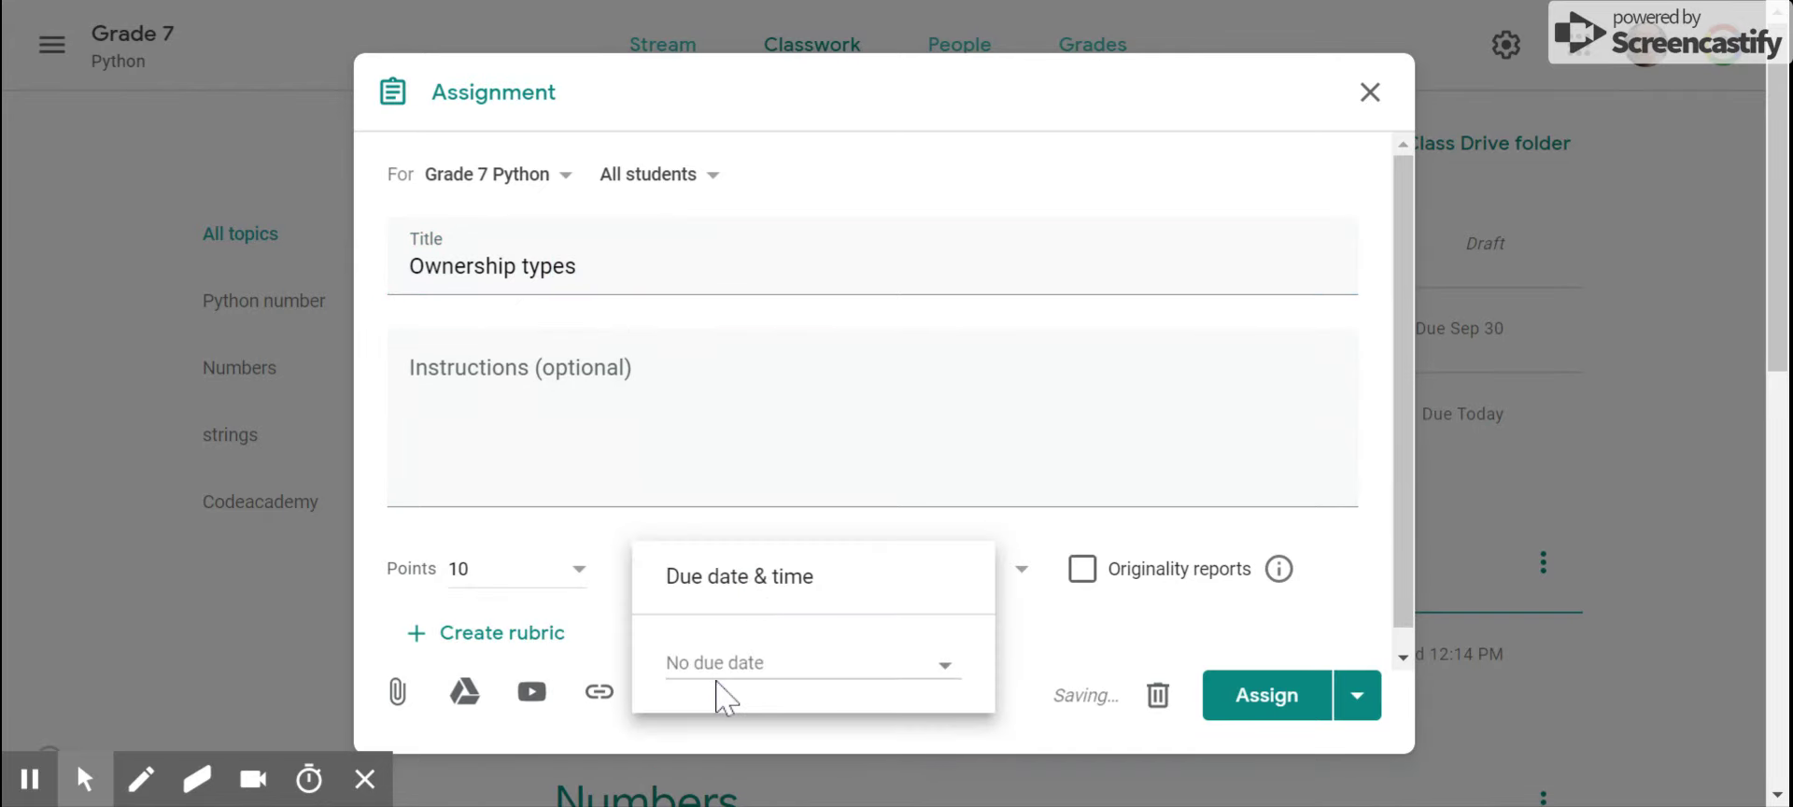
{"action": "left_click", "coordinate": [720, 682]}
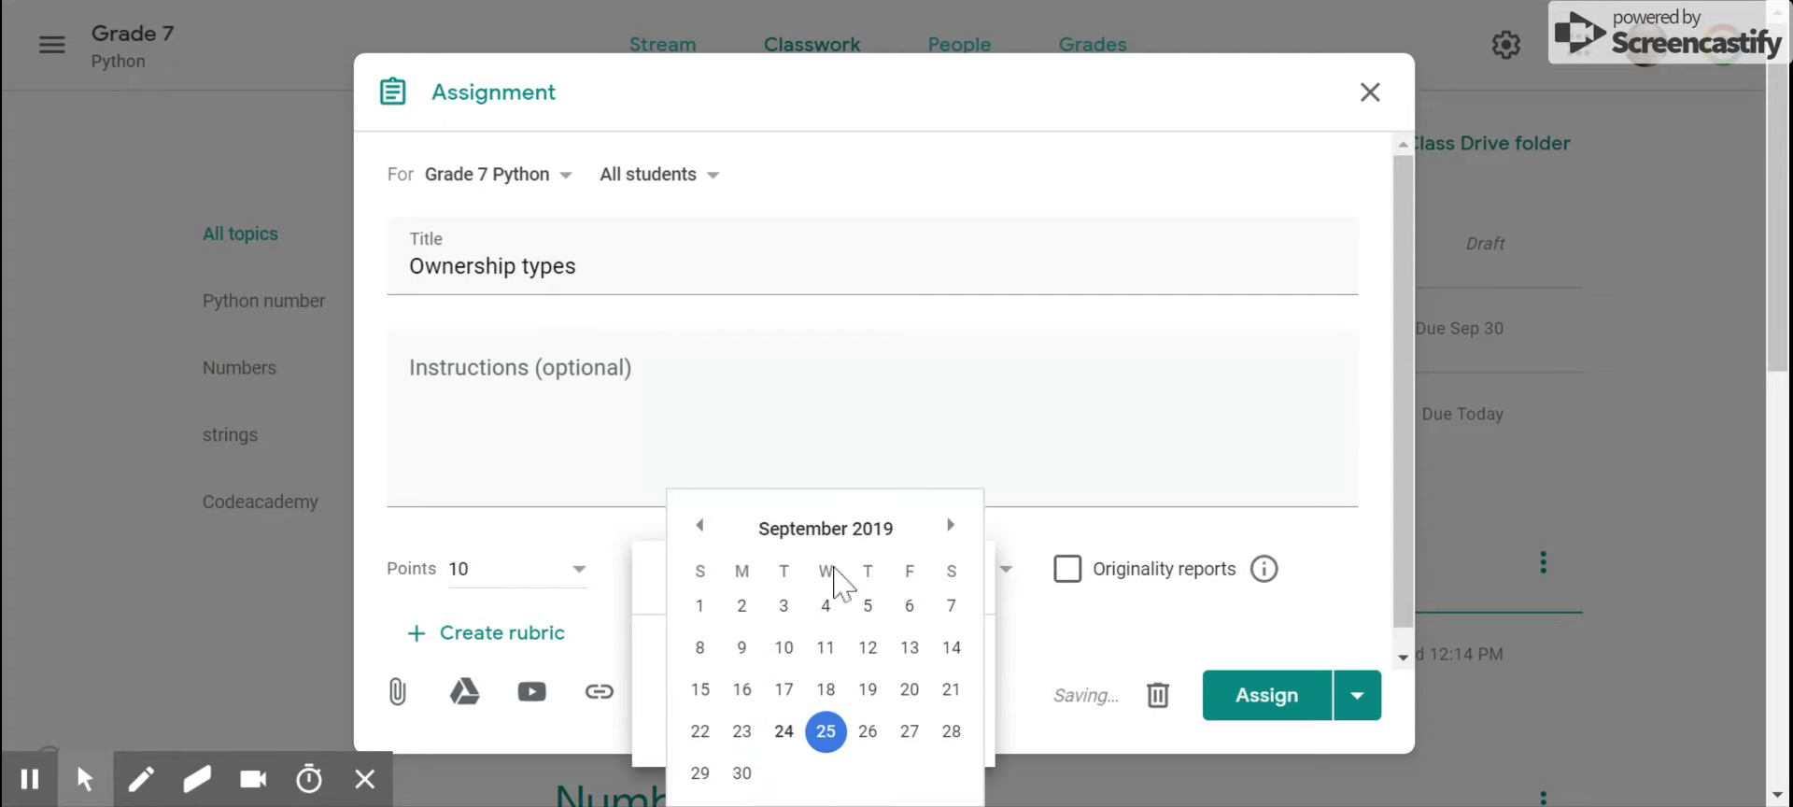
{"action": "left_click", "coordinate": [950, 525]}
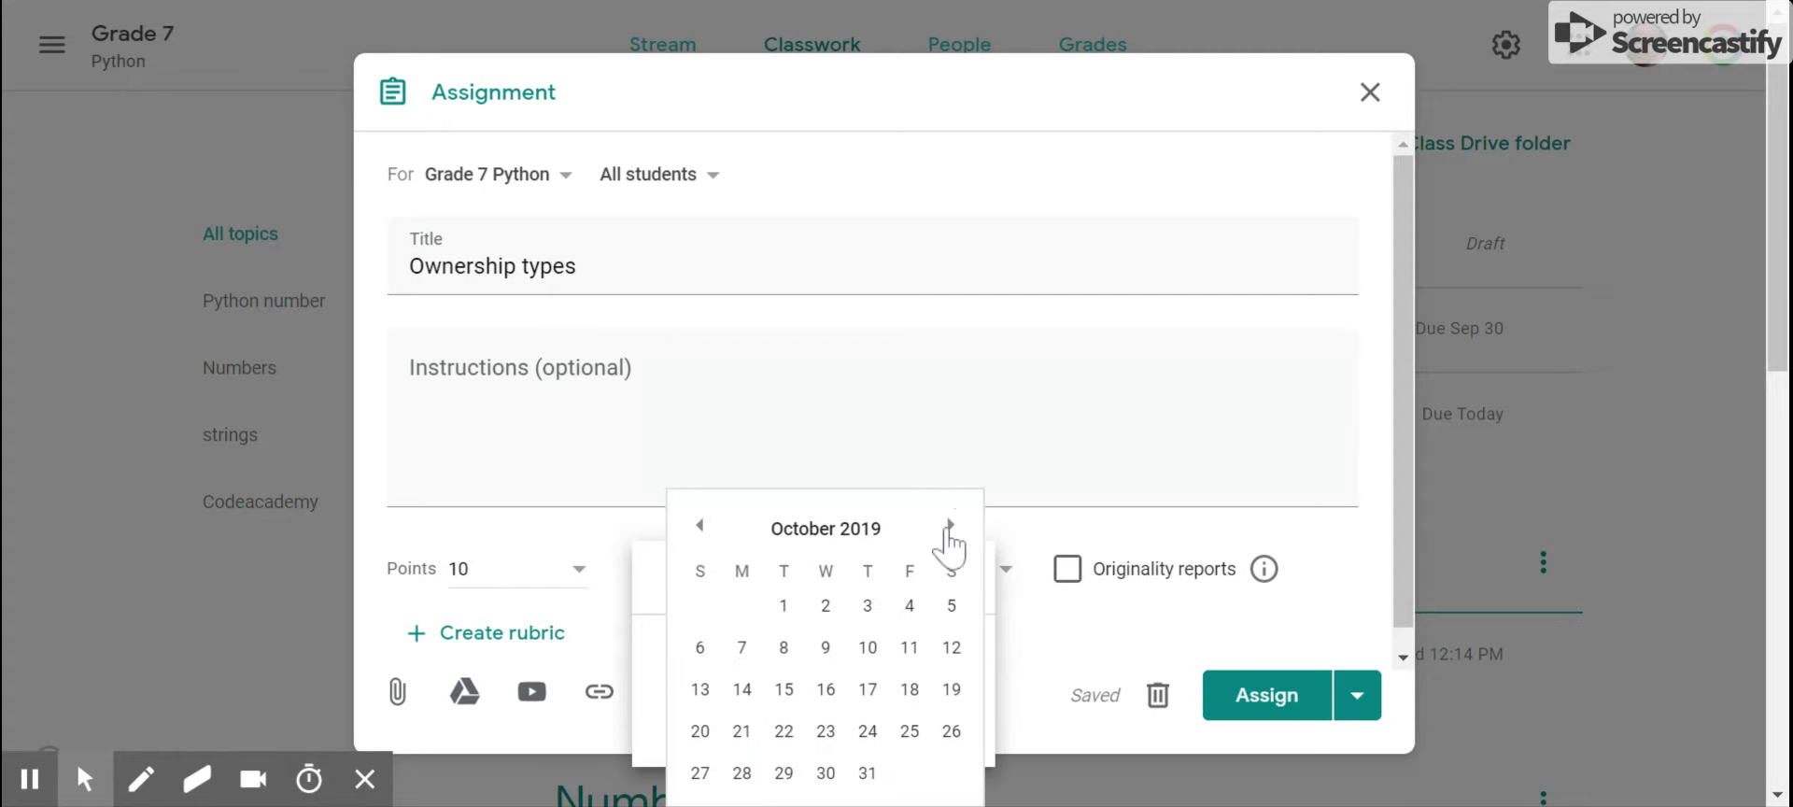
{"action": "left_click", "coordinate": [888, 605]}
{"action": "left_click", "coordinate": [1009, 658]}
- Create a new topic named "ownership" for the assignment
{"action": "left_click", "coordinate": [918, 574]}
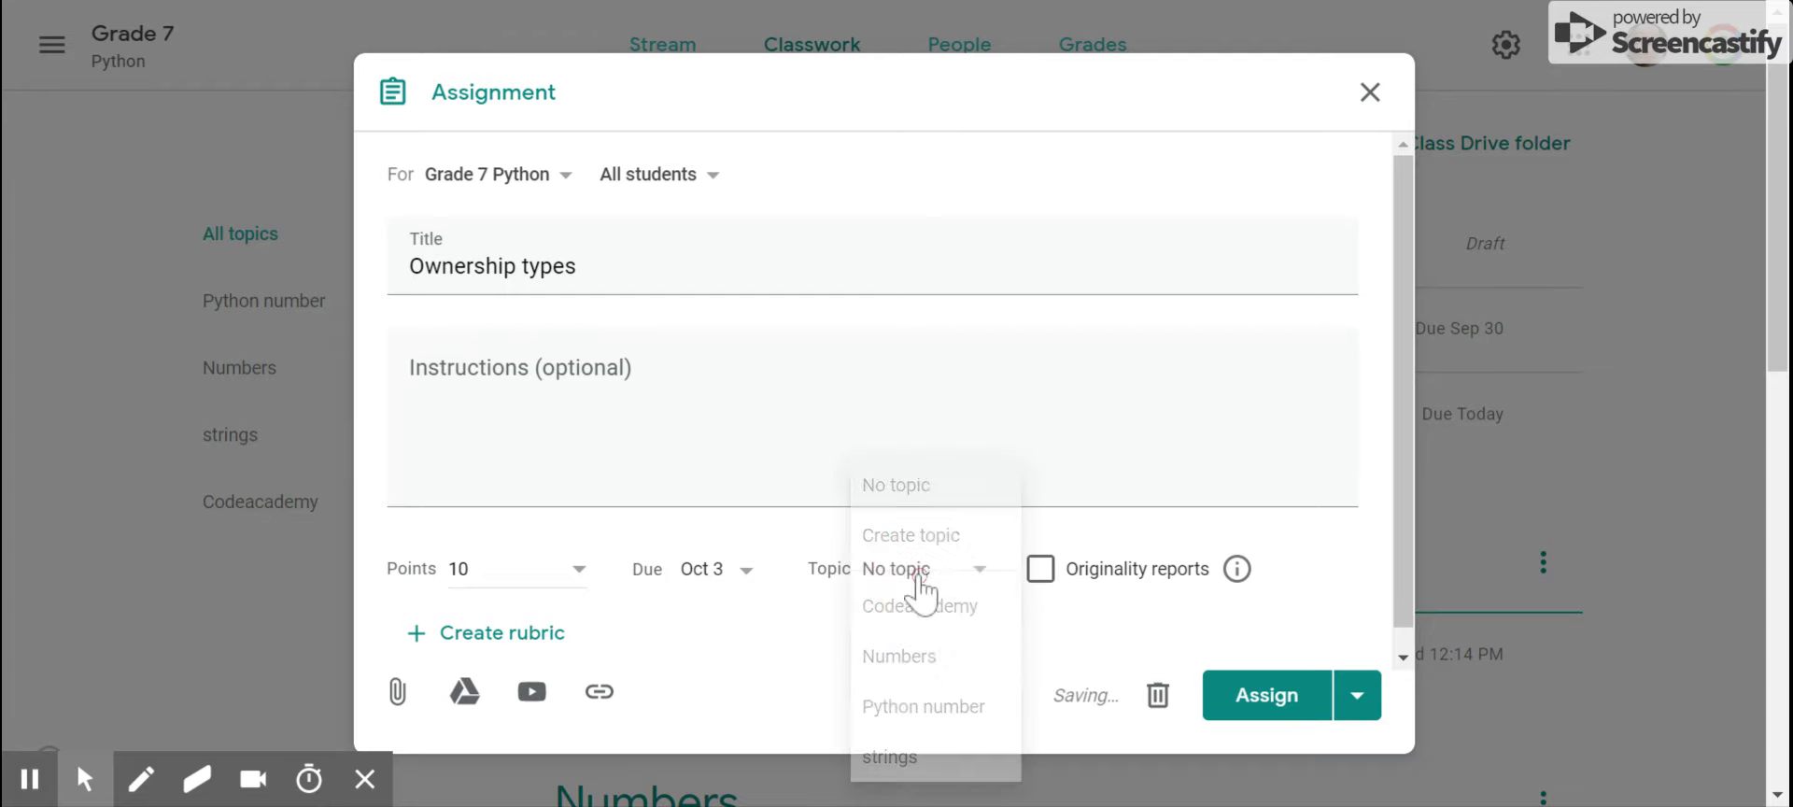
{"action": "left_click", "coordinate": [905, 545]}
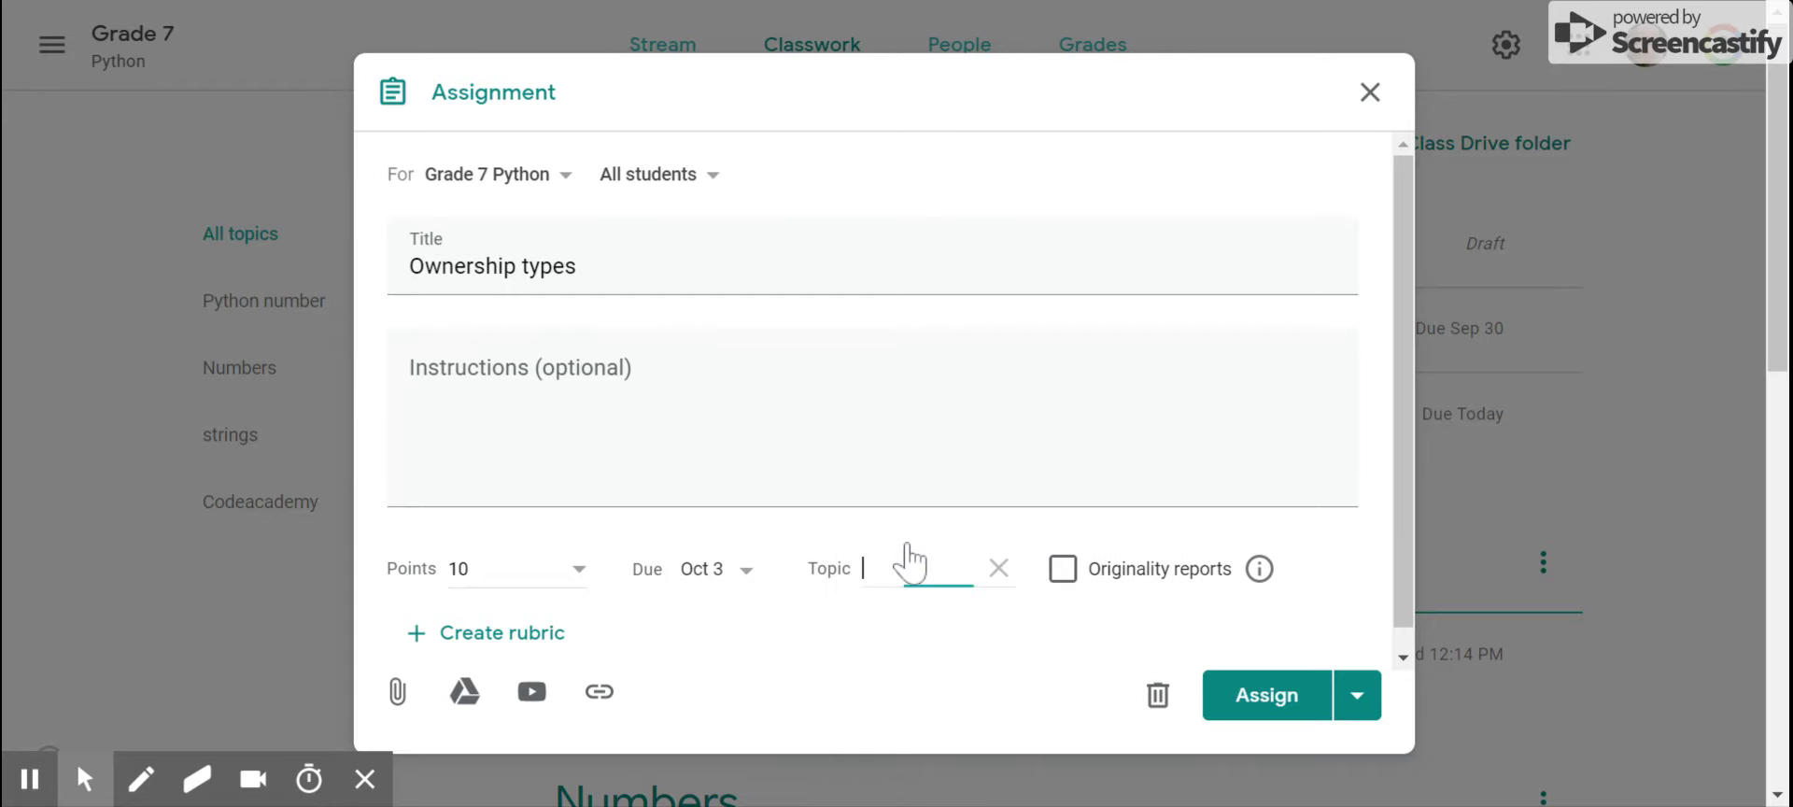
{"action": "type", "text": "ownership"}
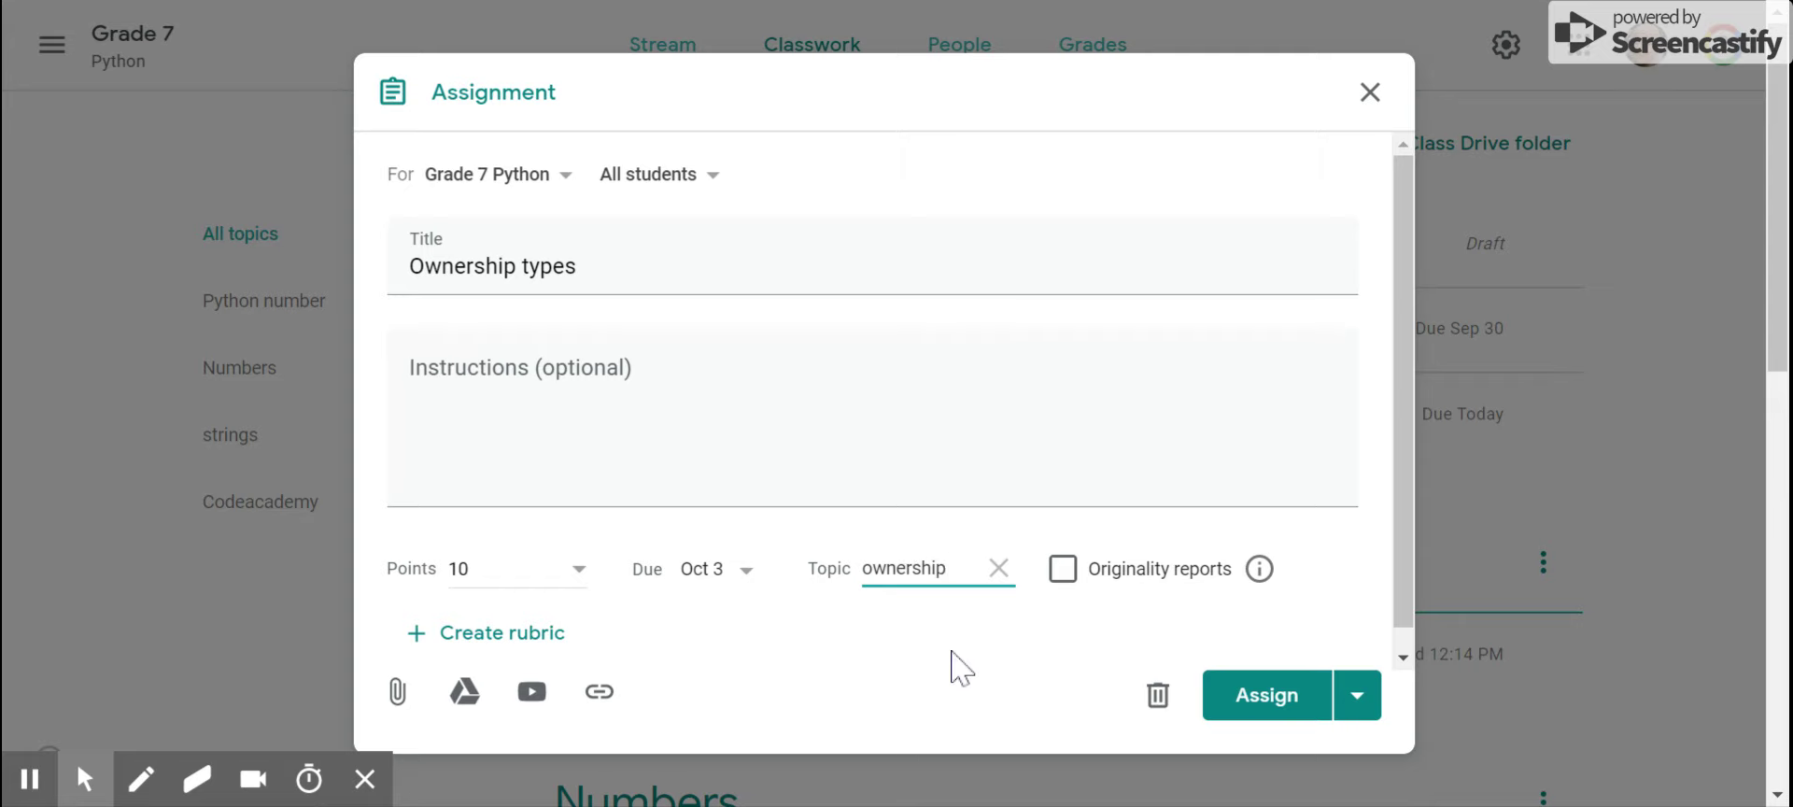
- Search Google Drive for "ownership" and attach the first "[Template] [Template]" business ownership summary chart document to the assignment
{"action": "left_click", "coordinate": [464, 691]}
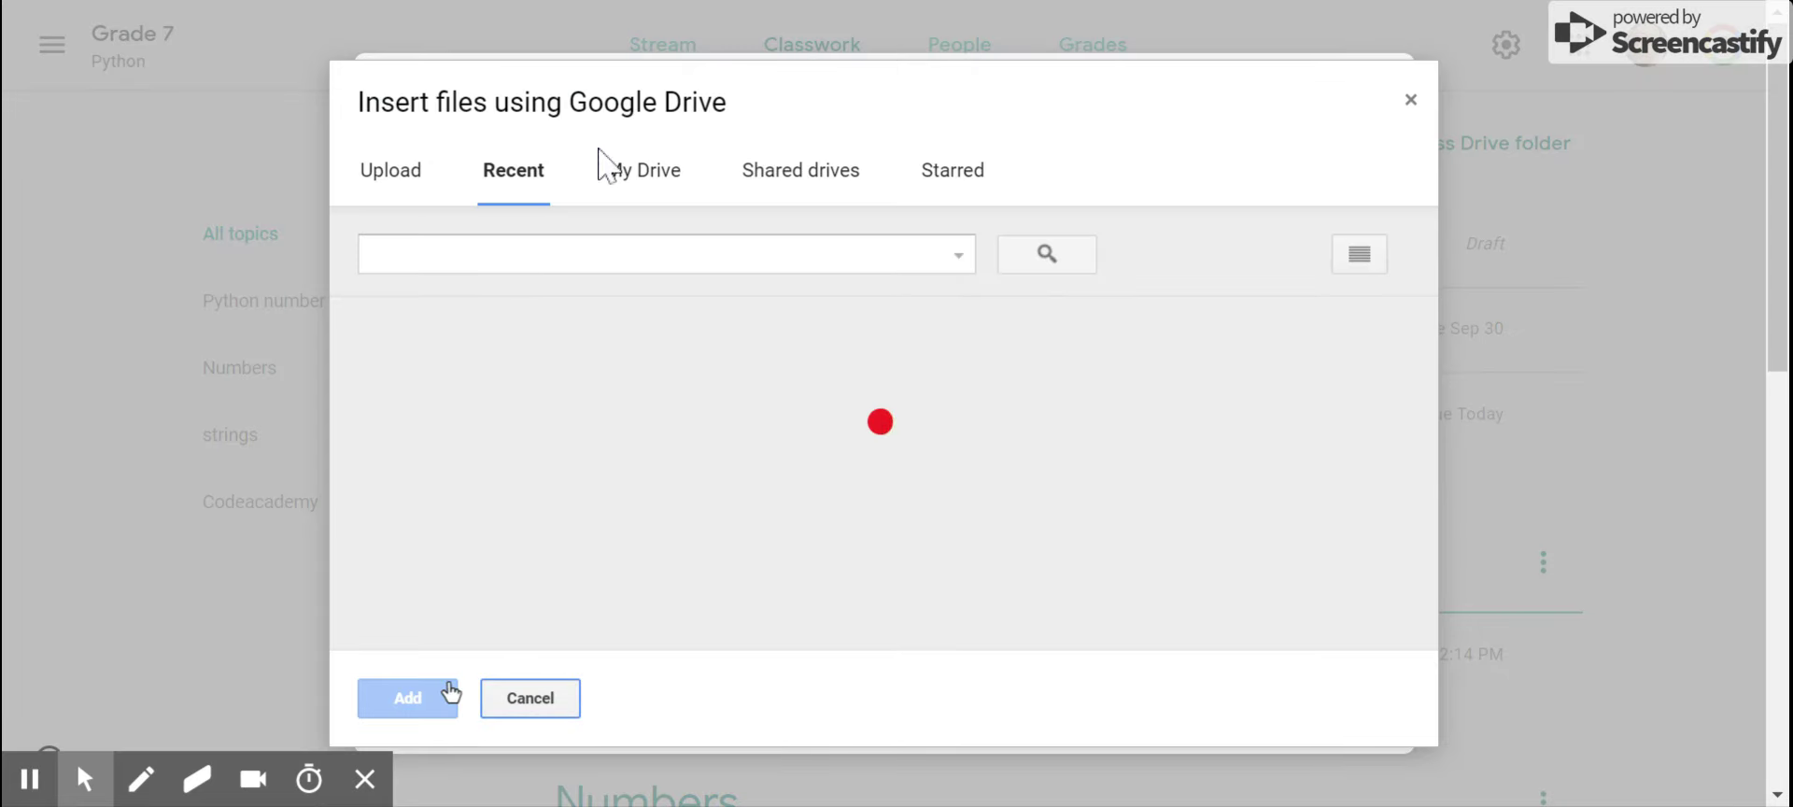
{"action": "left_click", "coordinate": [606, 261]}
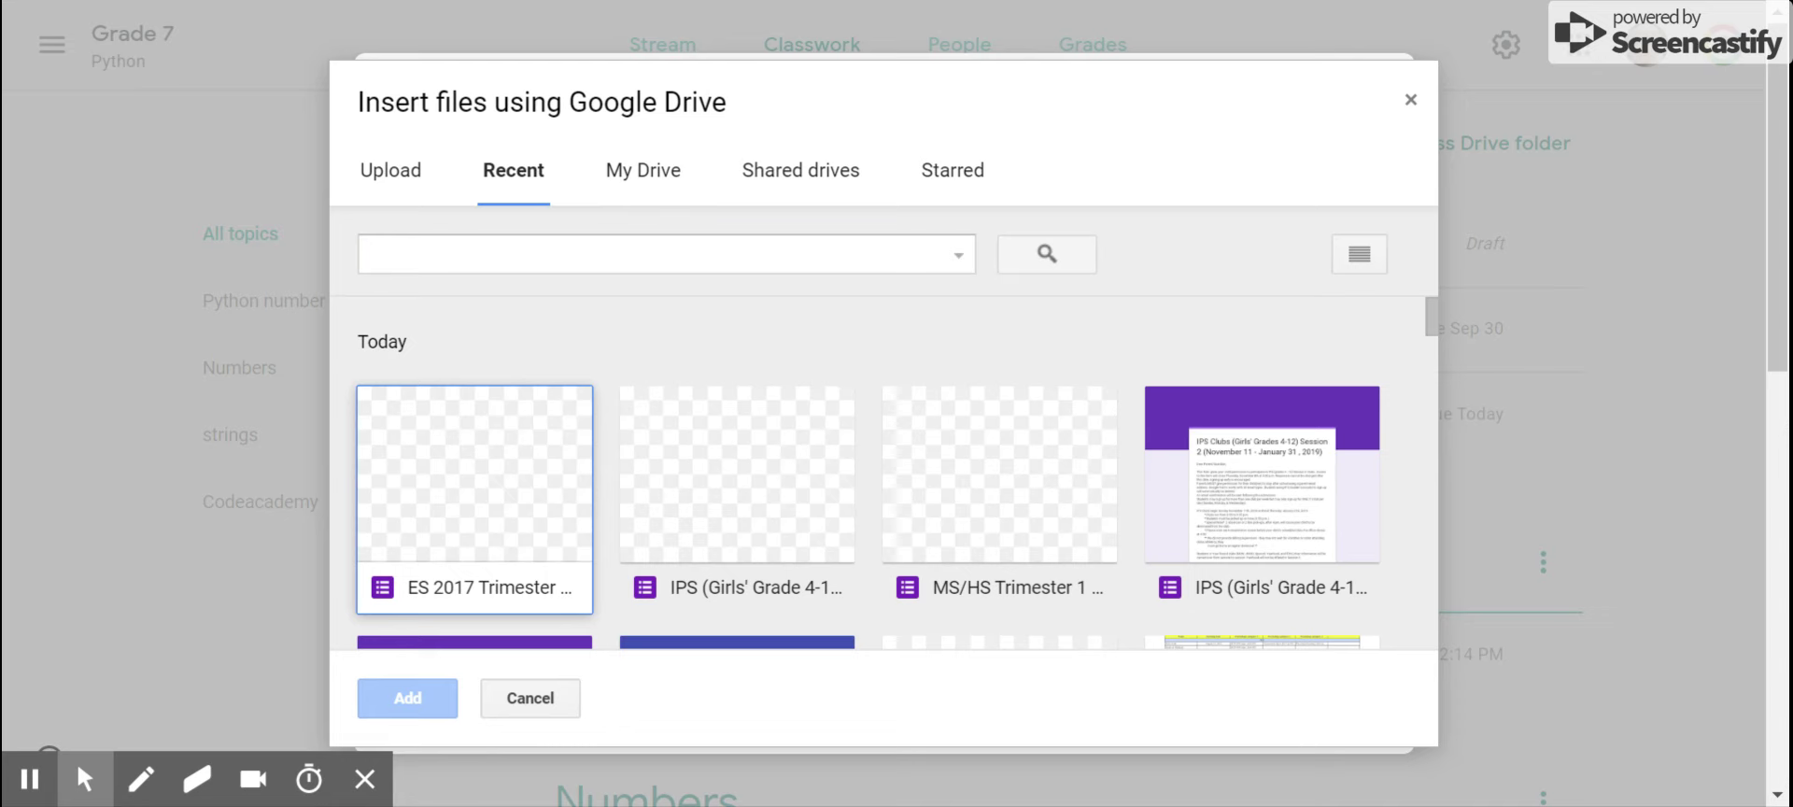
{"action": "type", "text": "ownership"}
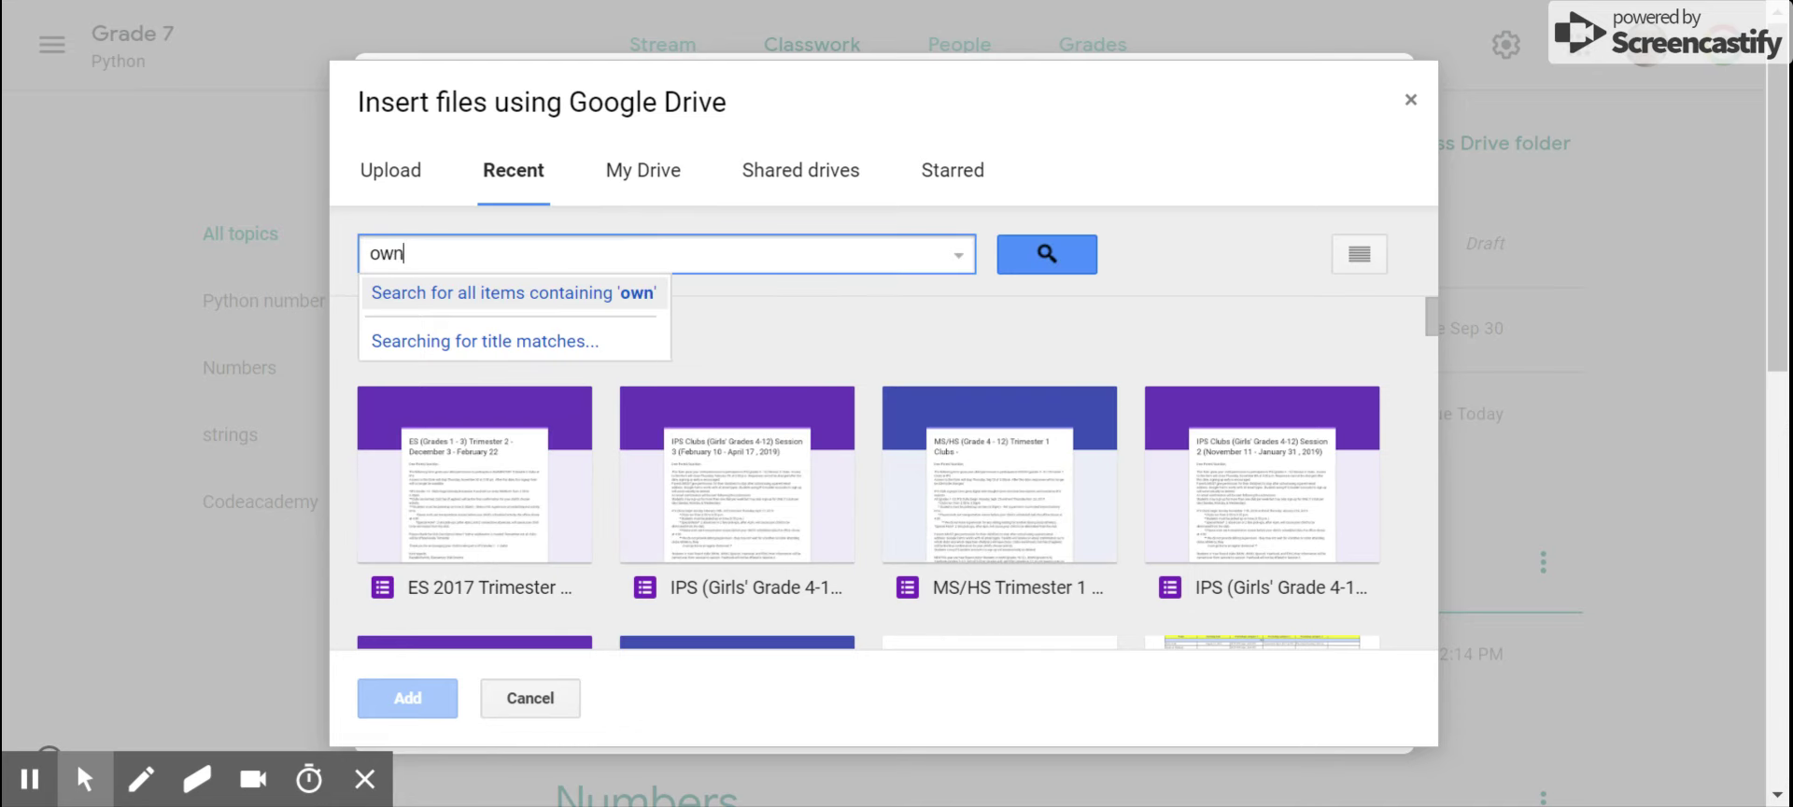
{"action": "left_click", "coordinate": [1049, 262]}
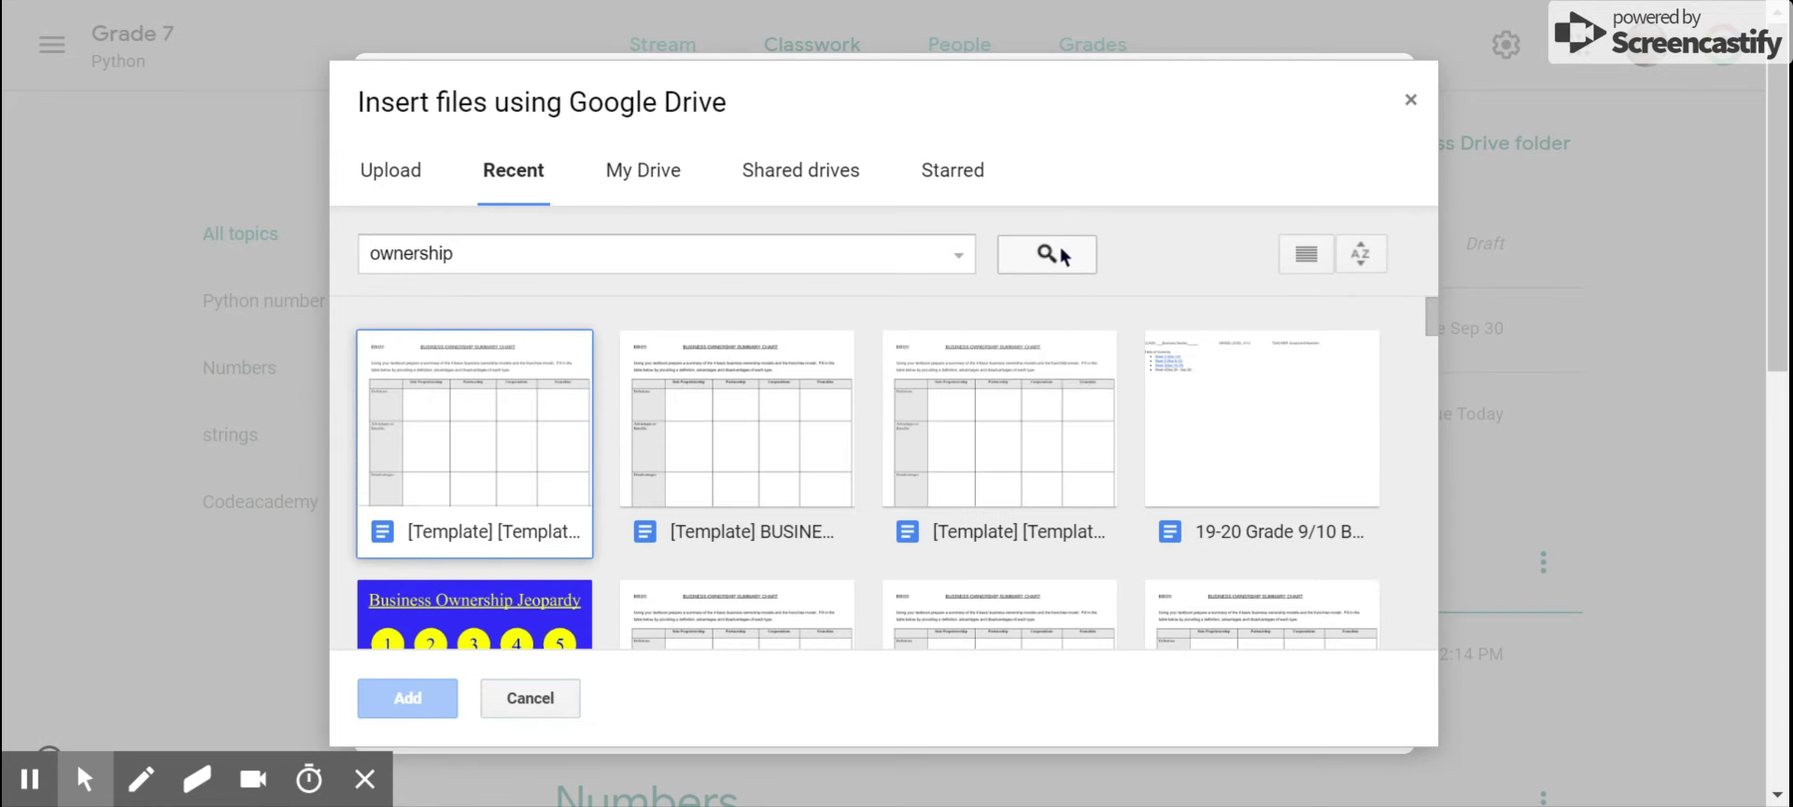
{"action": "scroll", "coordinate": [1271, 509], "scroll_direction": "down", "scroll_amount": 1}
{"action": "scroll", "coordinate": [1272, 506], "scroll_direction": "up", "scroll_amount": 1}
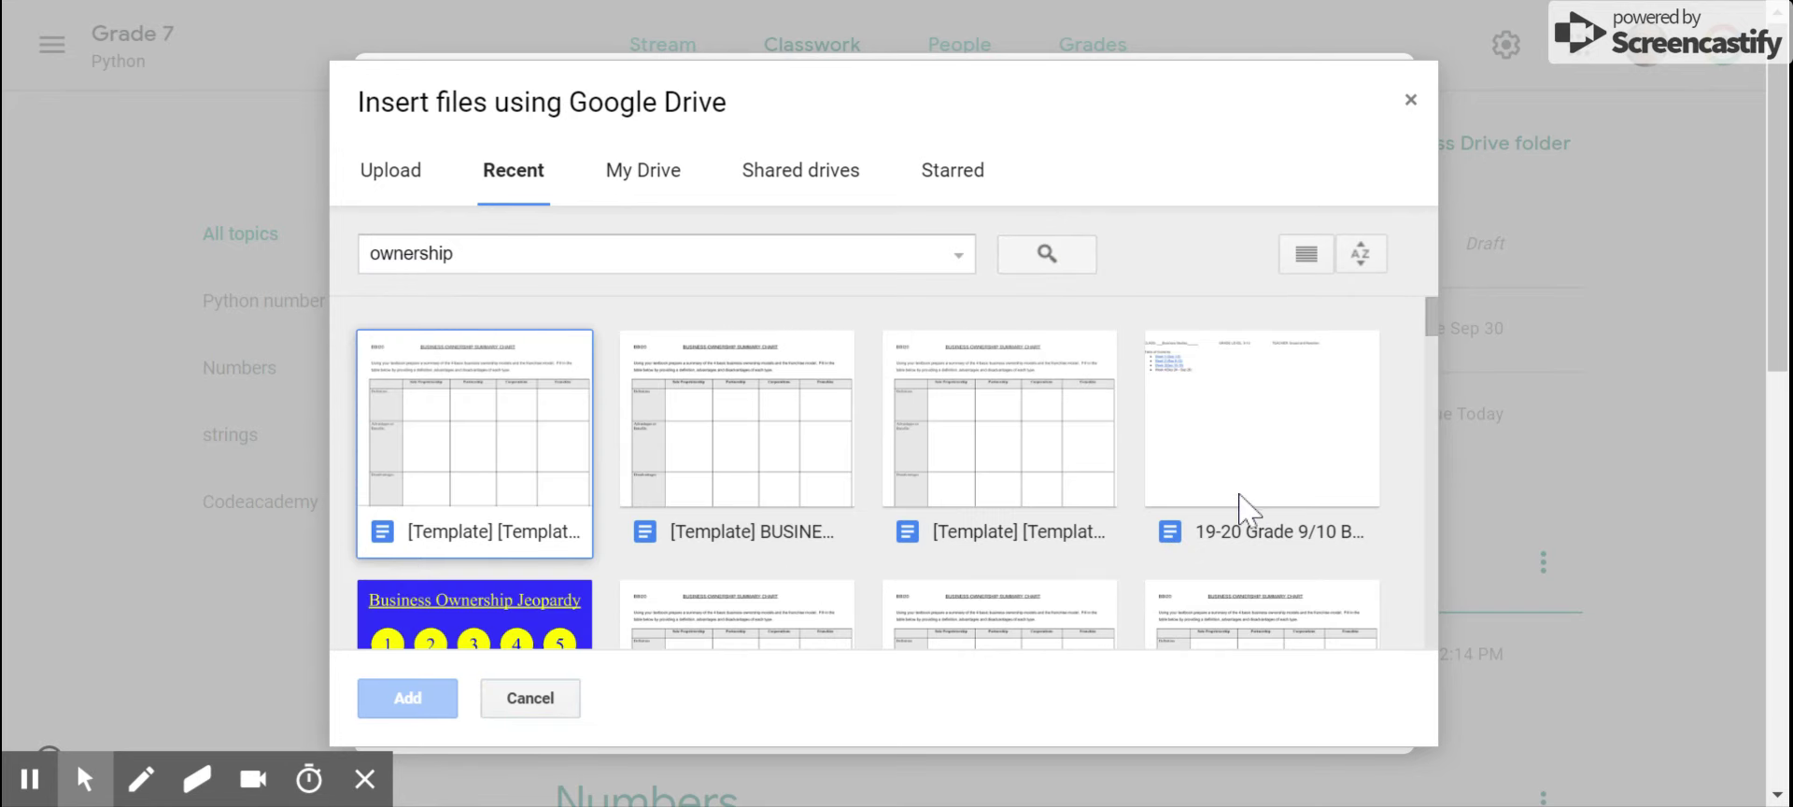
{"action": "double_click", "coordinate": [528, 467]}
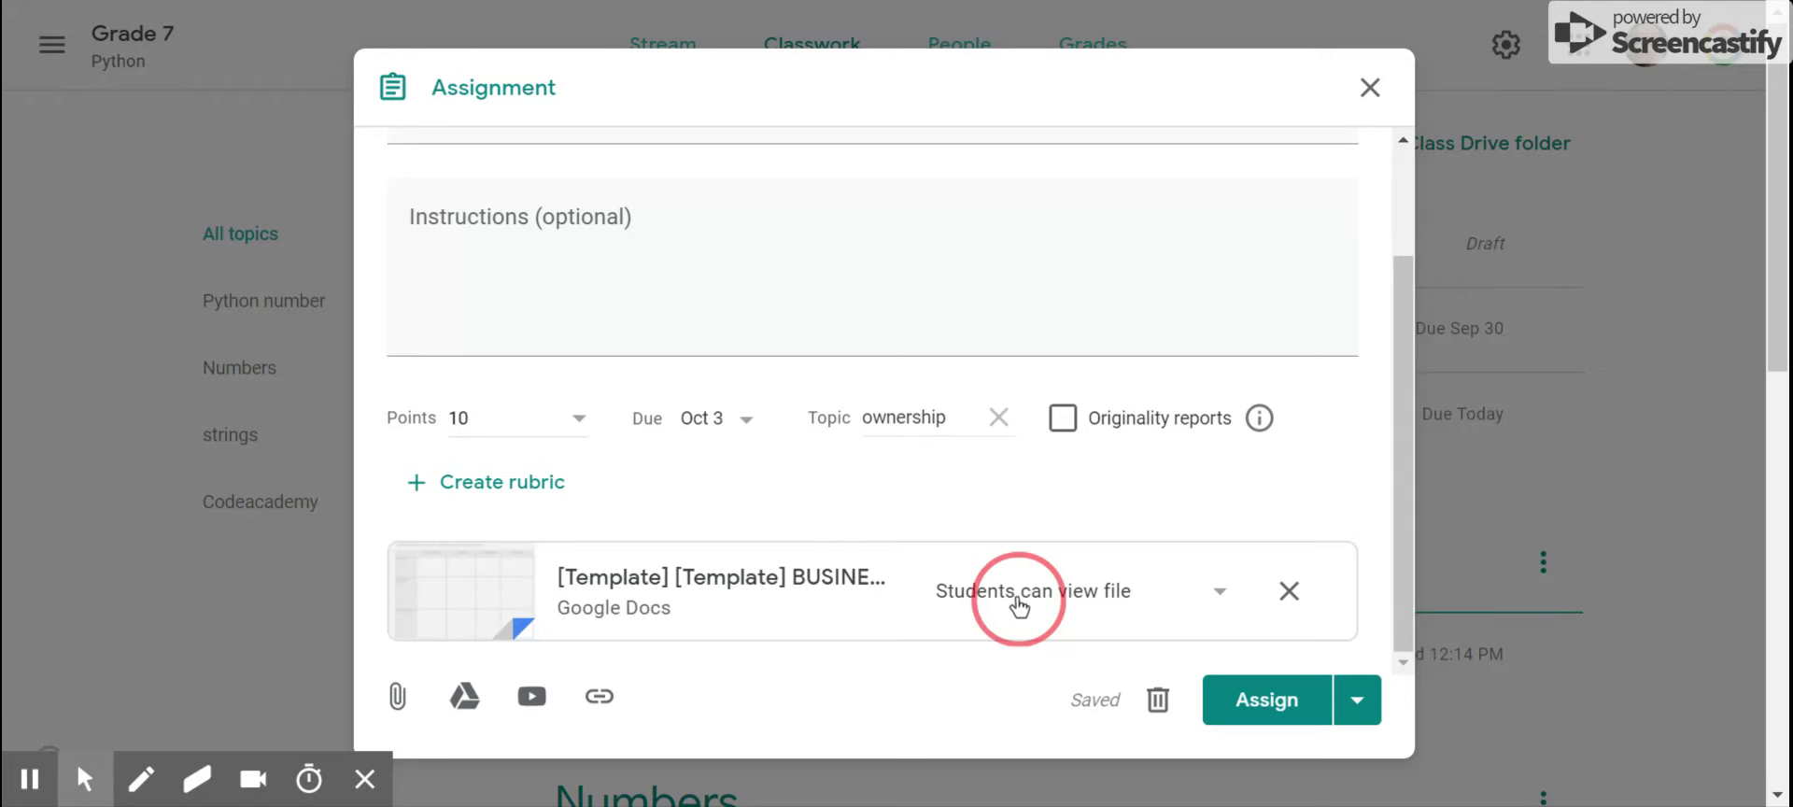
- Set the attached template to make a copy for each student and assign the work to the class
{"action": "left_click", "coordinate": [1217, 591]}
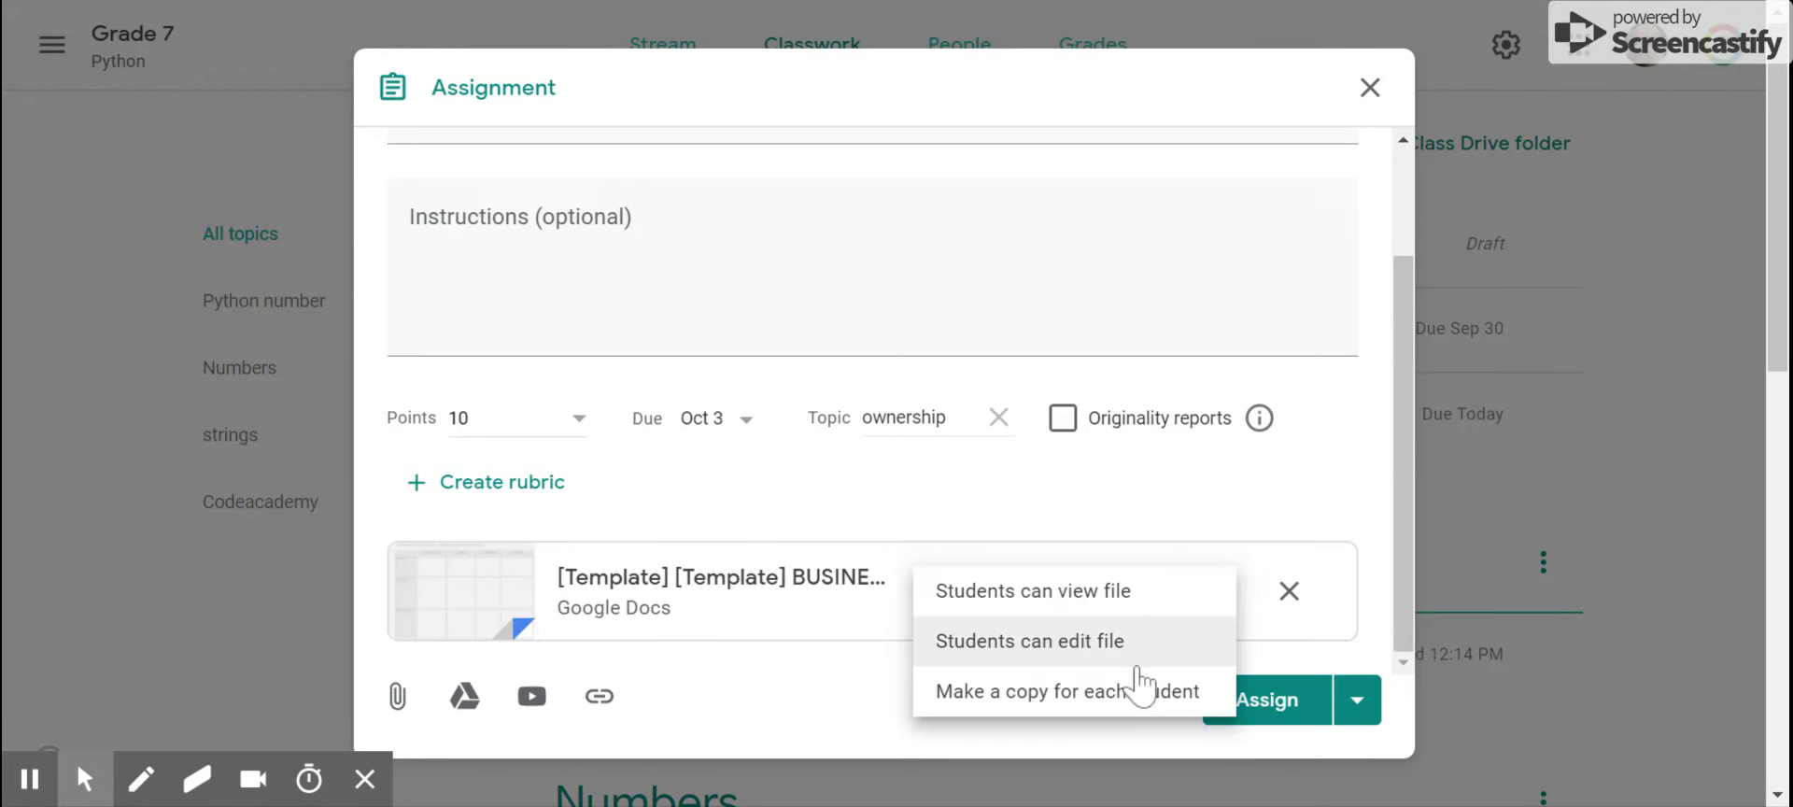
{"action": "left_click", "coordinate": [1044, 701]}
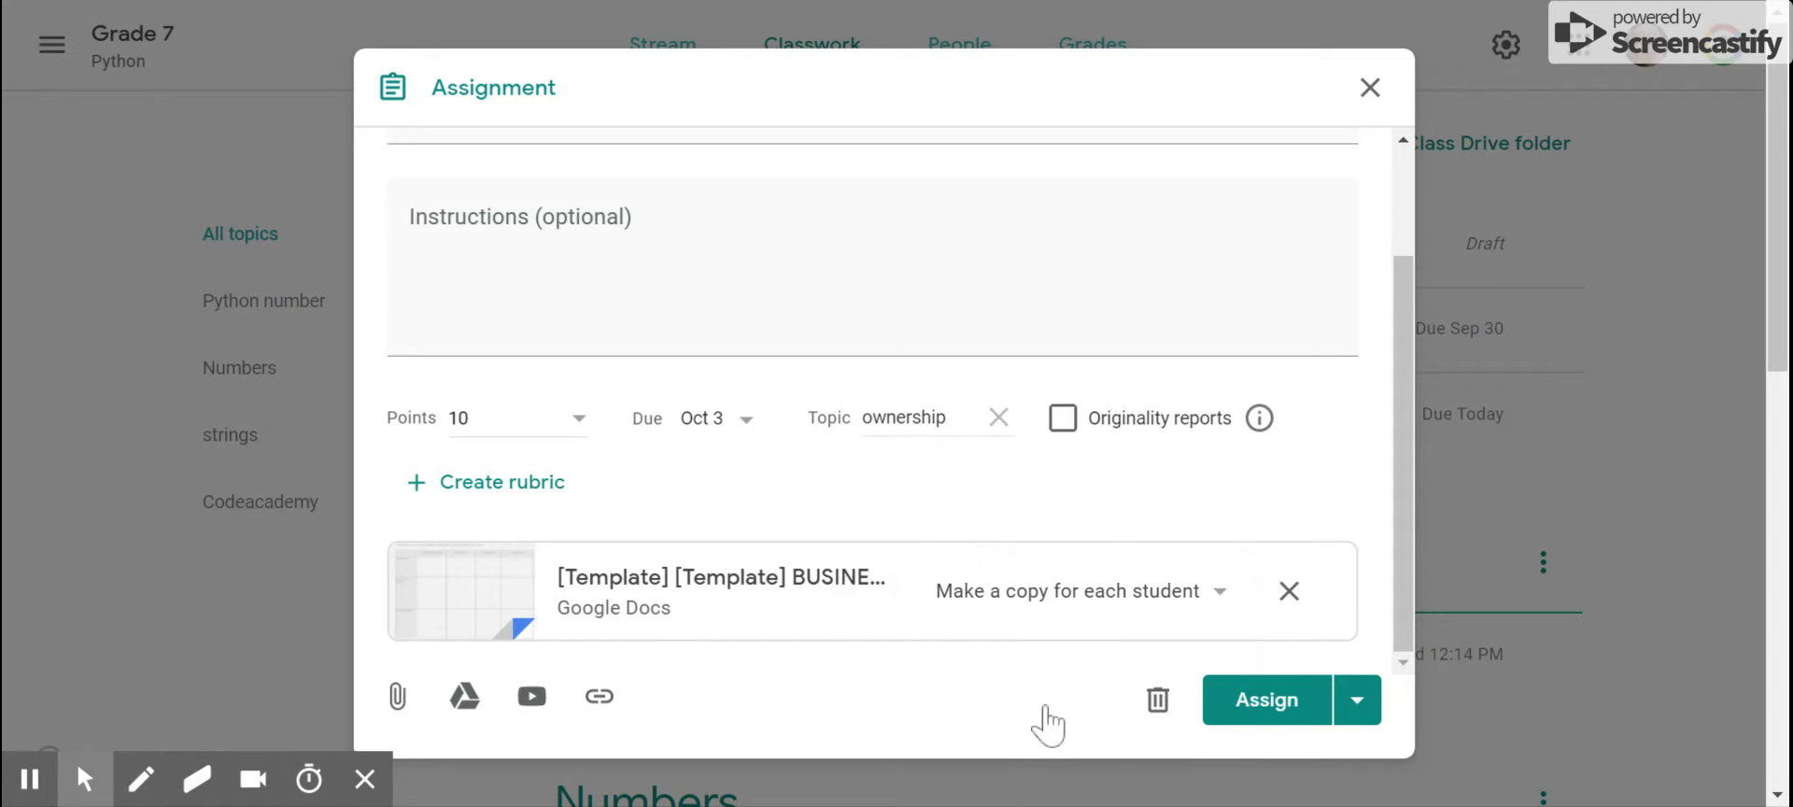
{"action": "left_click", "coordinate": [1266, 715]}
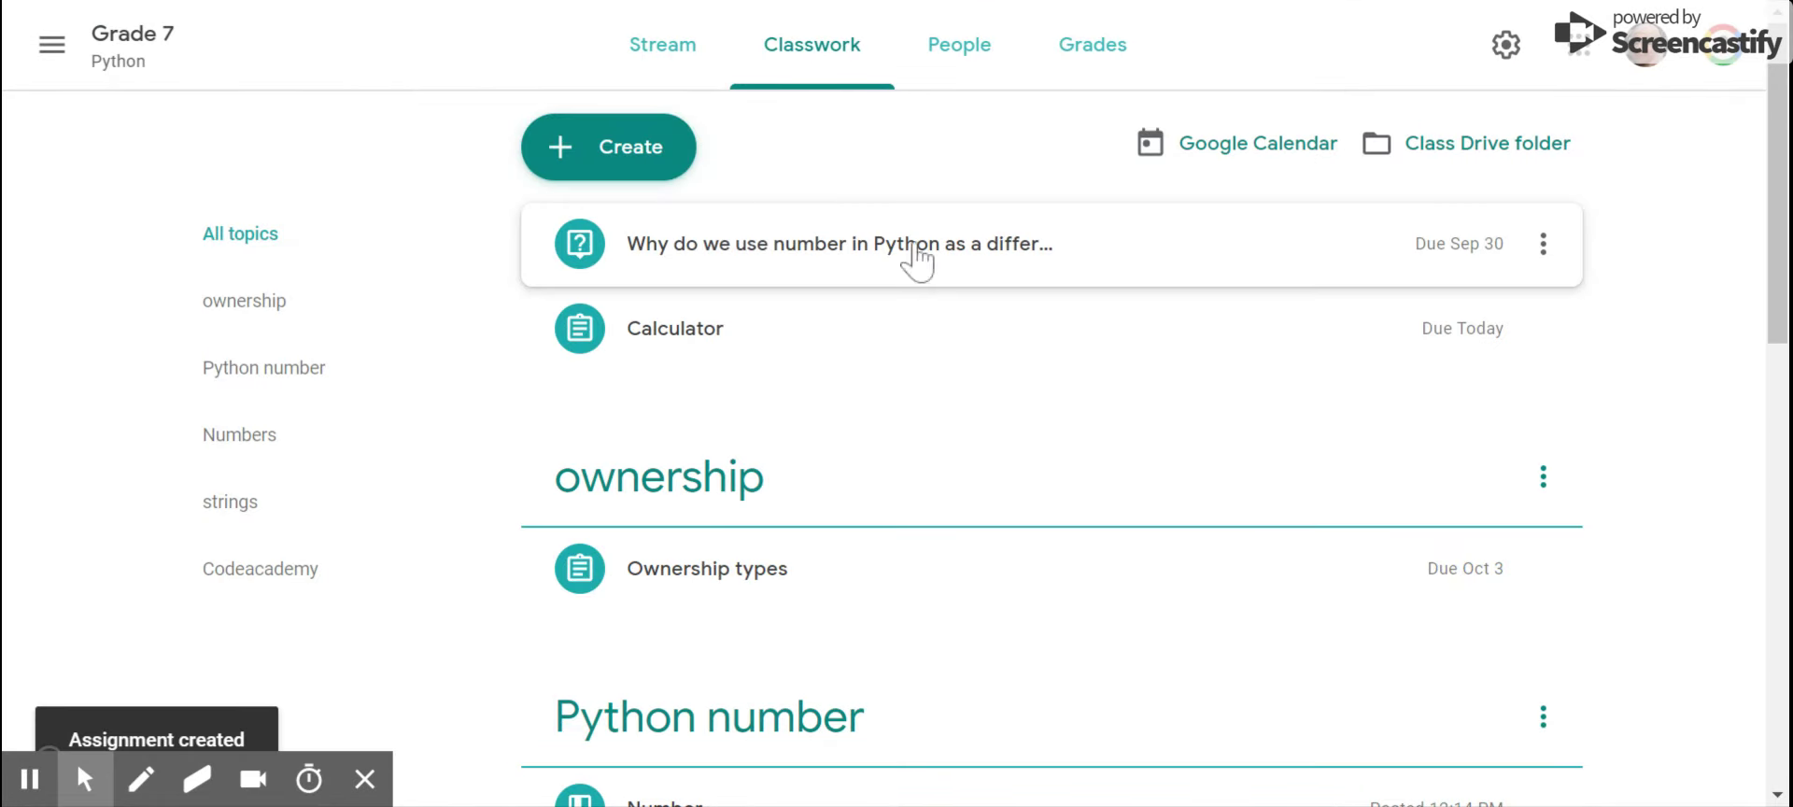
- Create a new assignment for all Grade 7 Python students titled "group work"
{"action": "left_click", "coordinate": [618, 177]}
{"action": "left_click", "coordinate": [621, 224]}
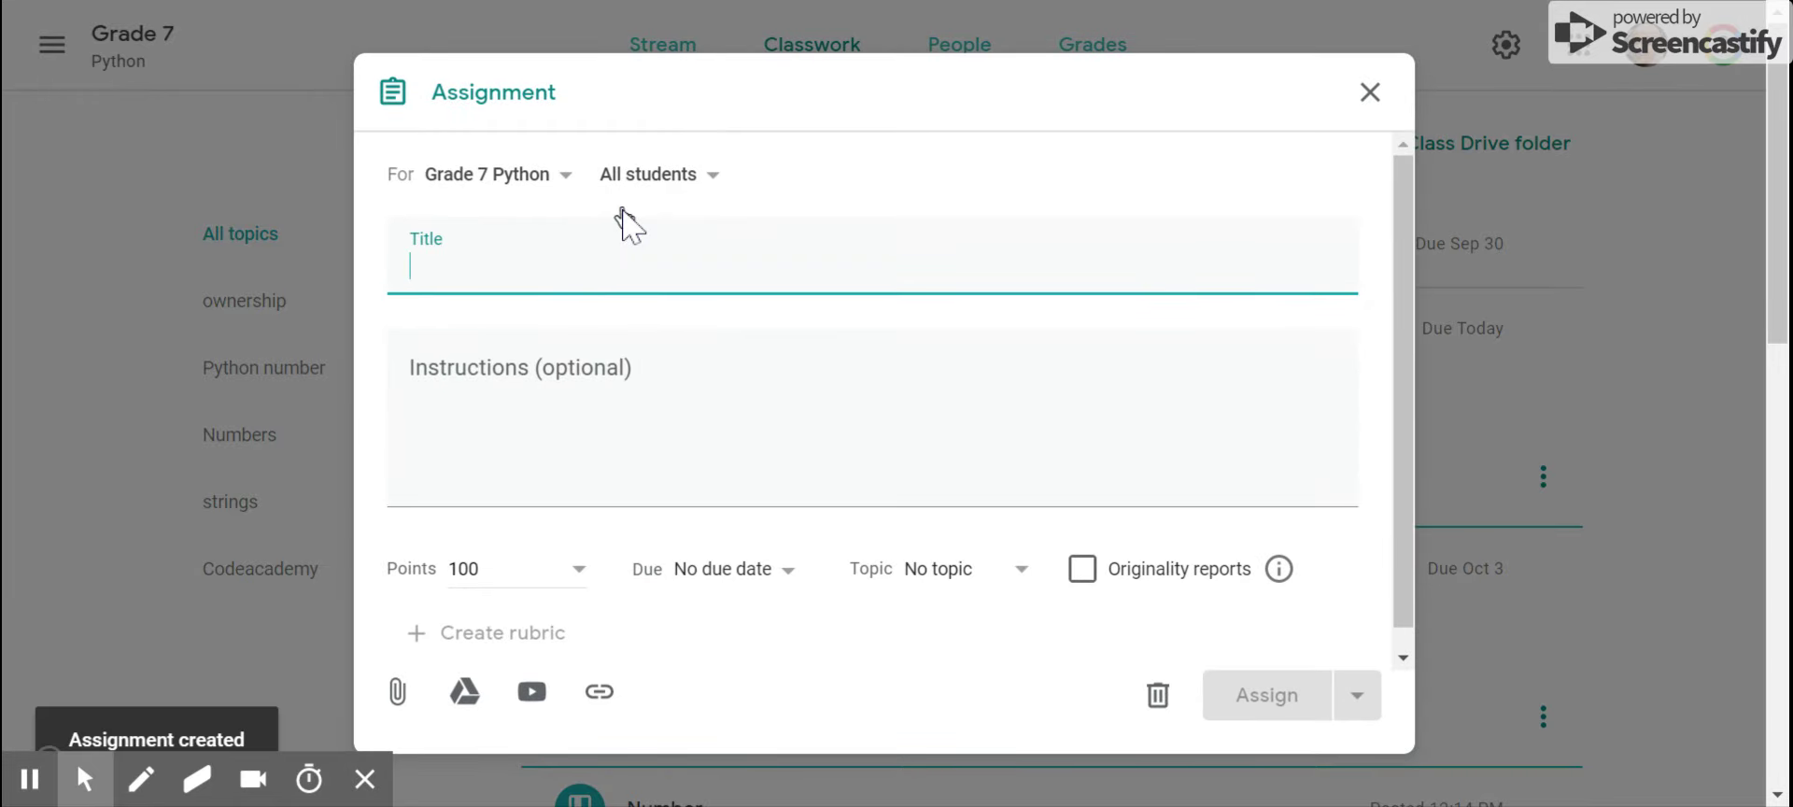
{"action": "type", "text": "group "}
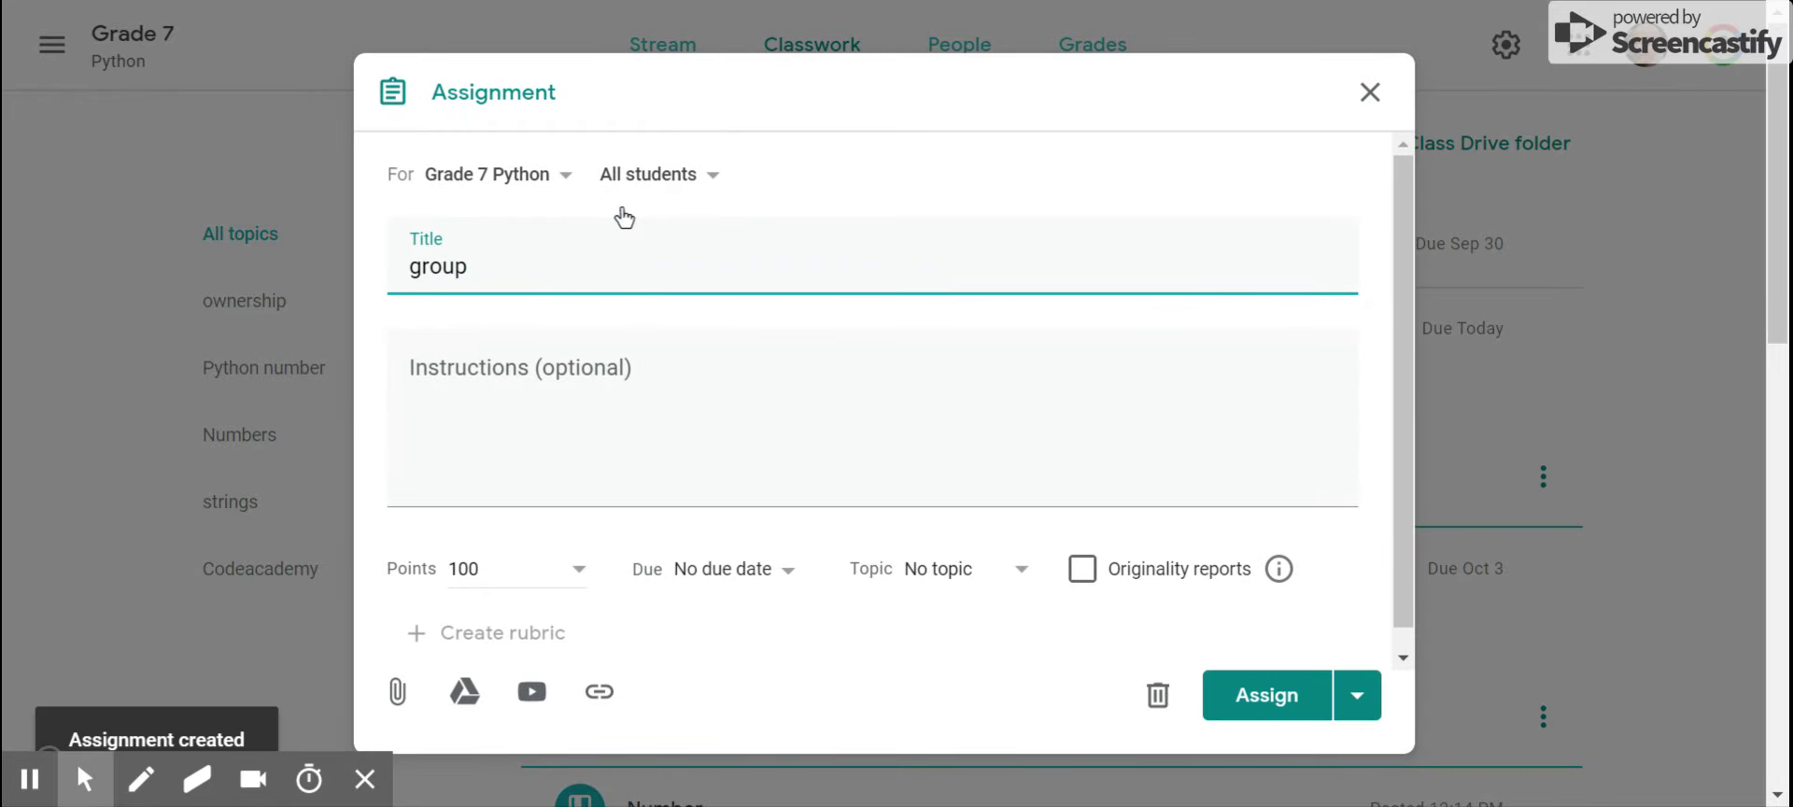
{"action": "type", "text": "work"}
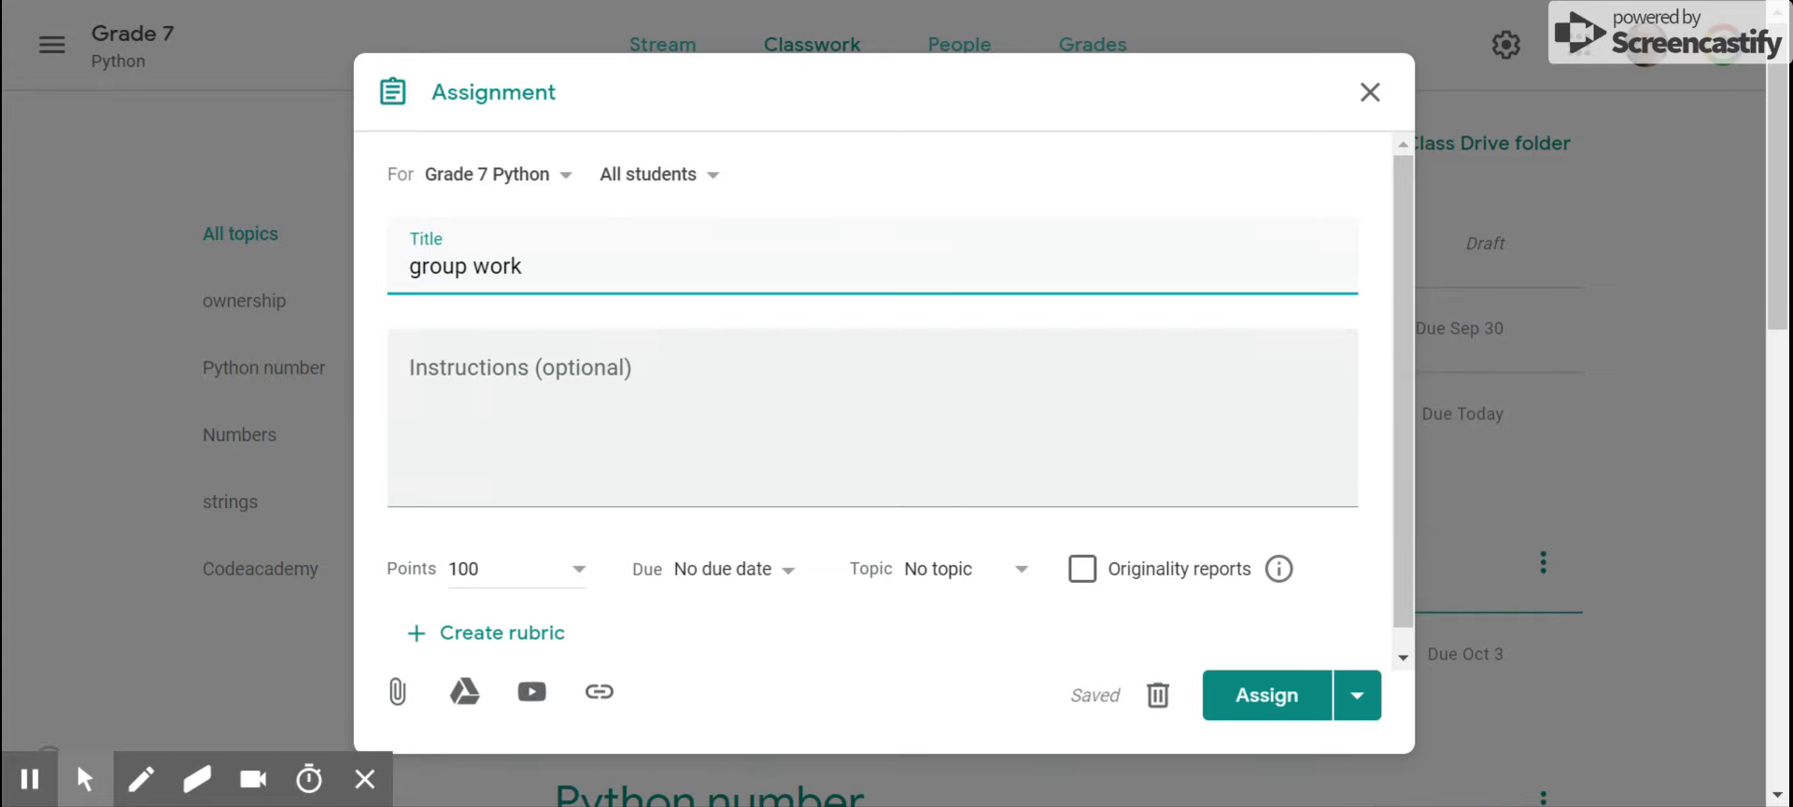
- Set the group work assignment's points to 10 and its due date to September 26
{"action": "left_click", "coordinate": [512, 561]}
{"action": "key", "text": "BackSpace"}
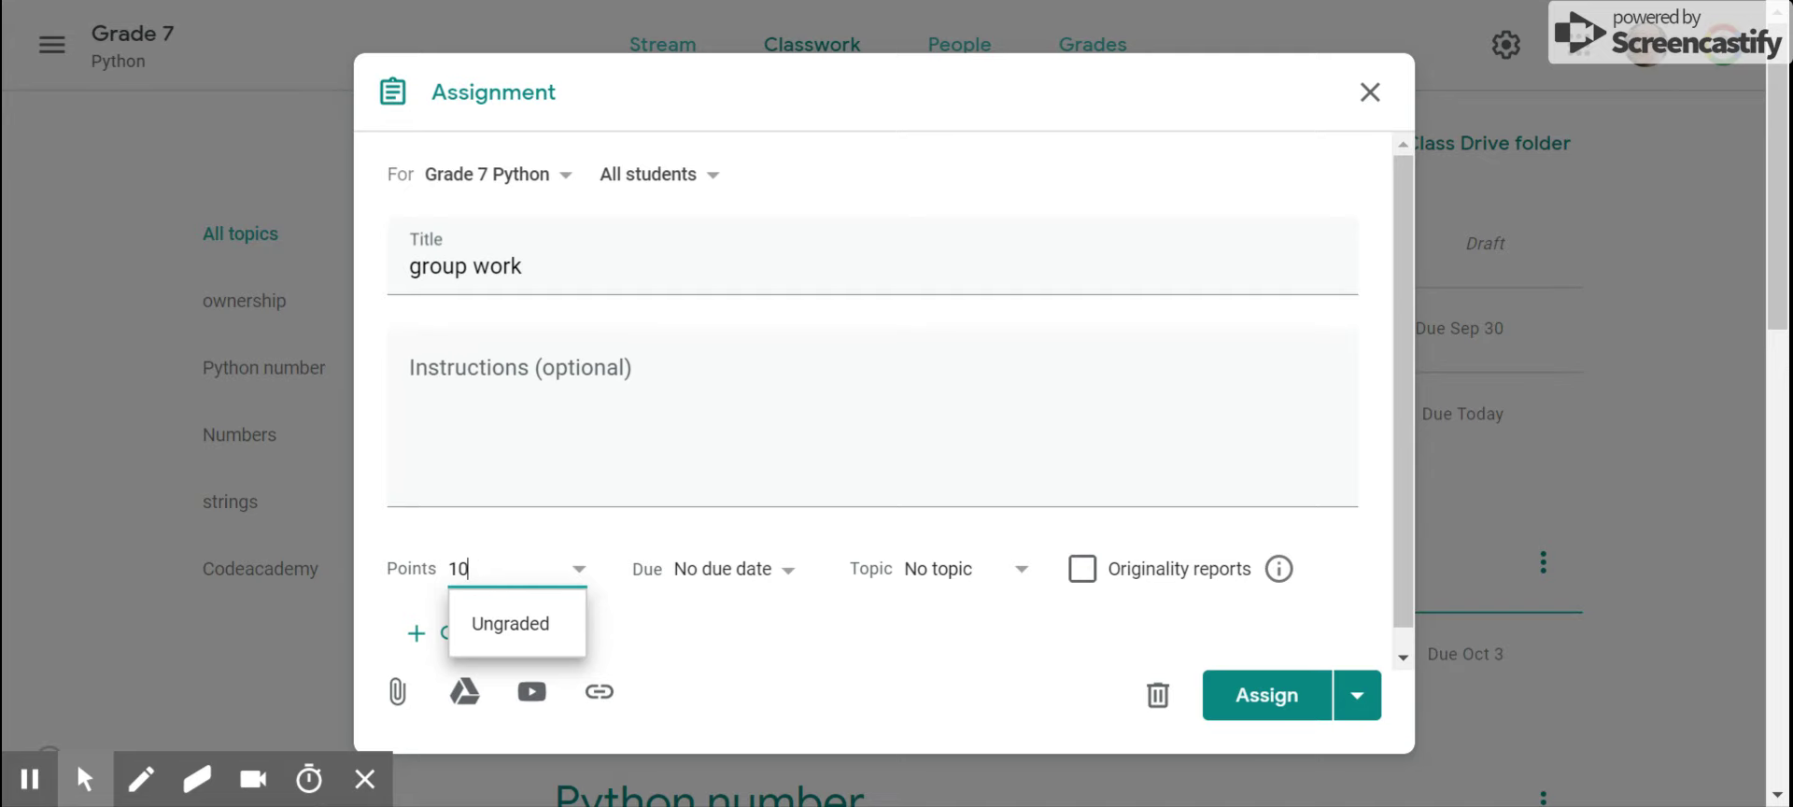
{"action": "left_click", "coordinate": [781, 572]}
{"action": "left_click", "coordinate": [756, 665]}
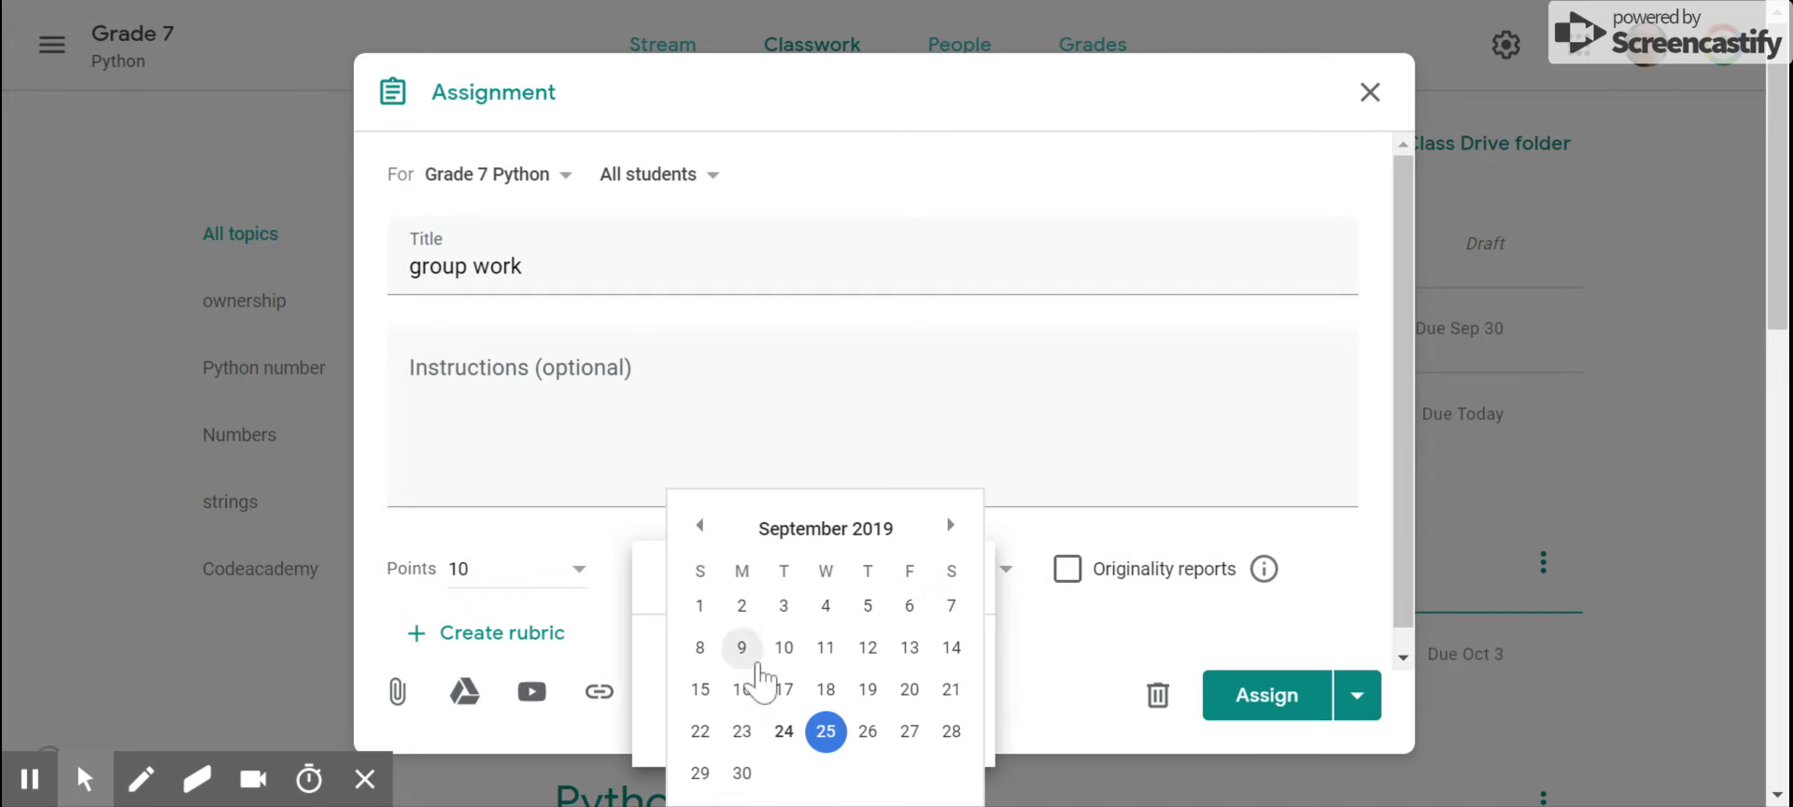
{"action": "left_click", "coordinate": [1037, 648]}
- Search Google Drive for "group" and attach the "Business group homework" document to the assignment
{"action": "left_click", "coordinate": [467, 689]}
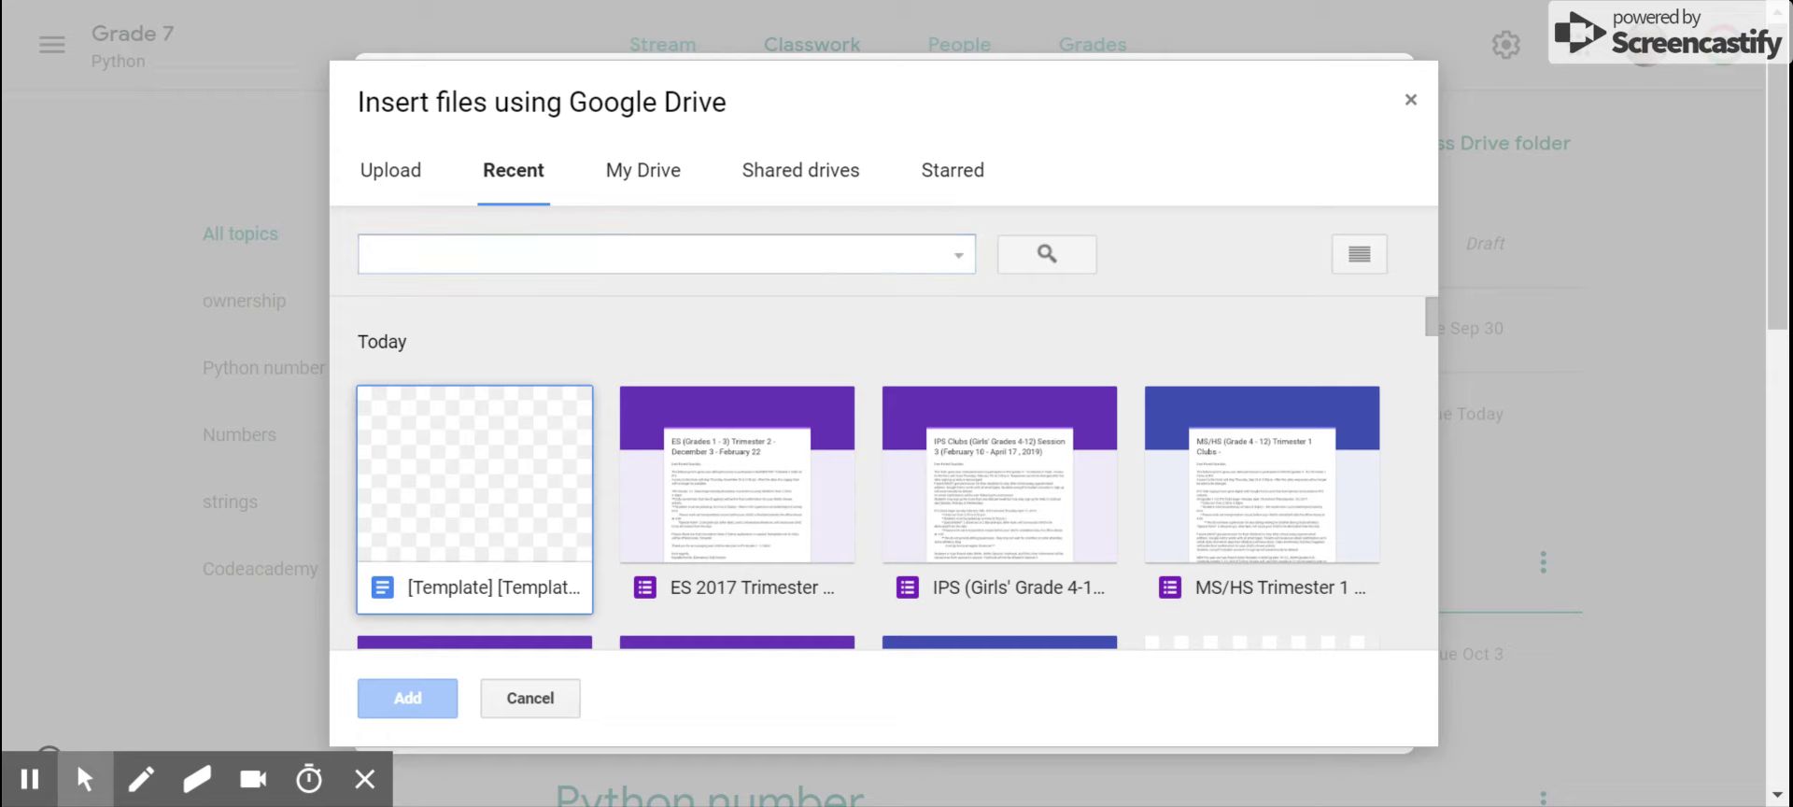
{"action": "left_click", "coordinate": [601, 247]}
{"action": "type", "text": "gropu"}
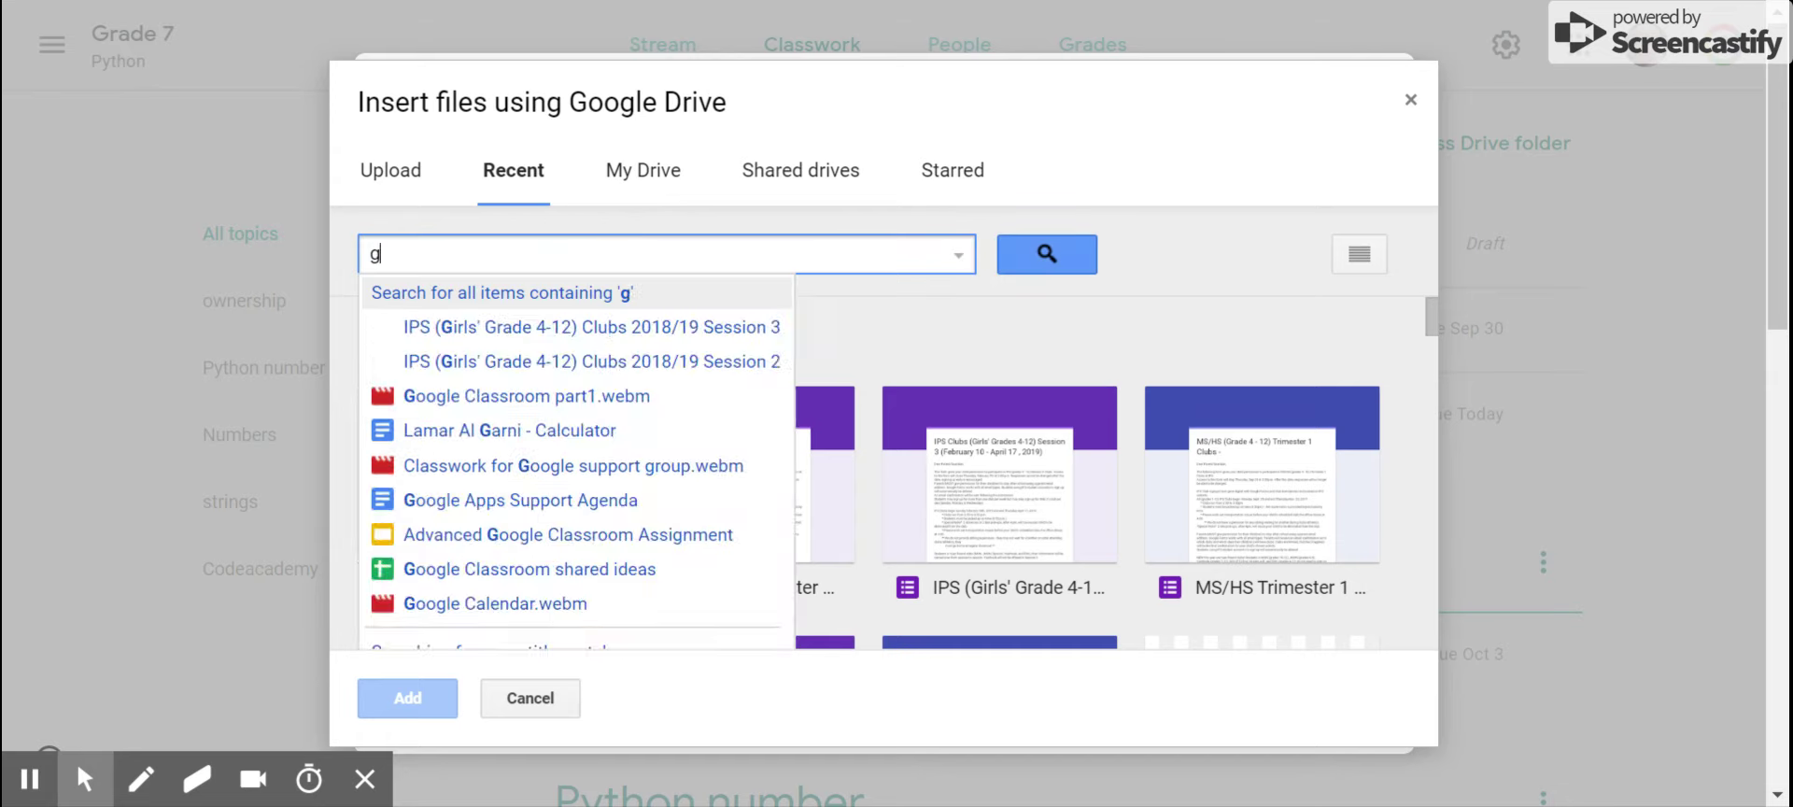
{"action": "key", "text": "BackSpace"}
{"action": "key", "text": "BackSpace"}
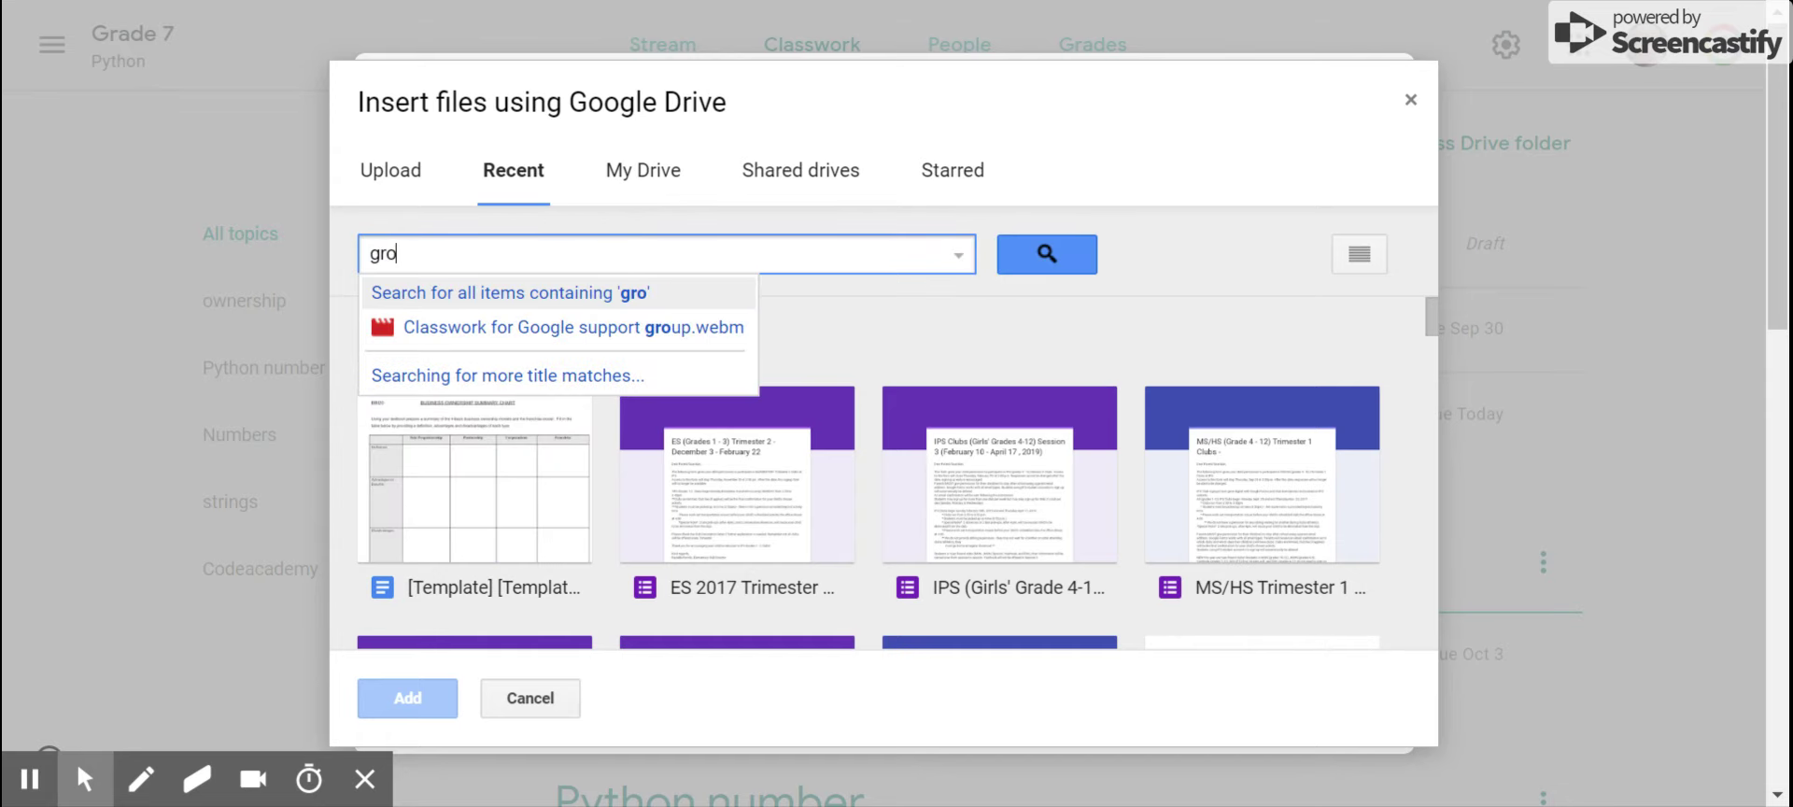
{"action": "type", "text": "up"}
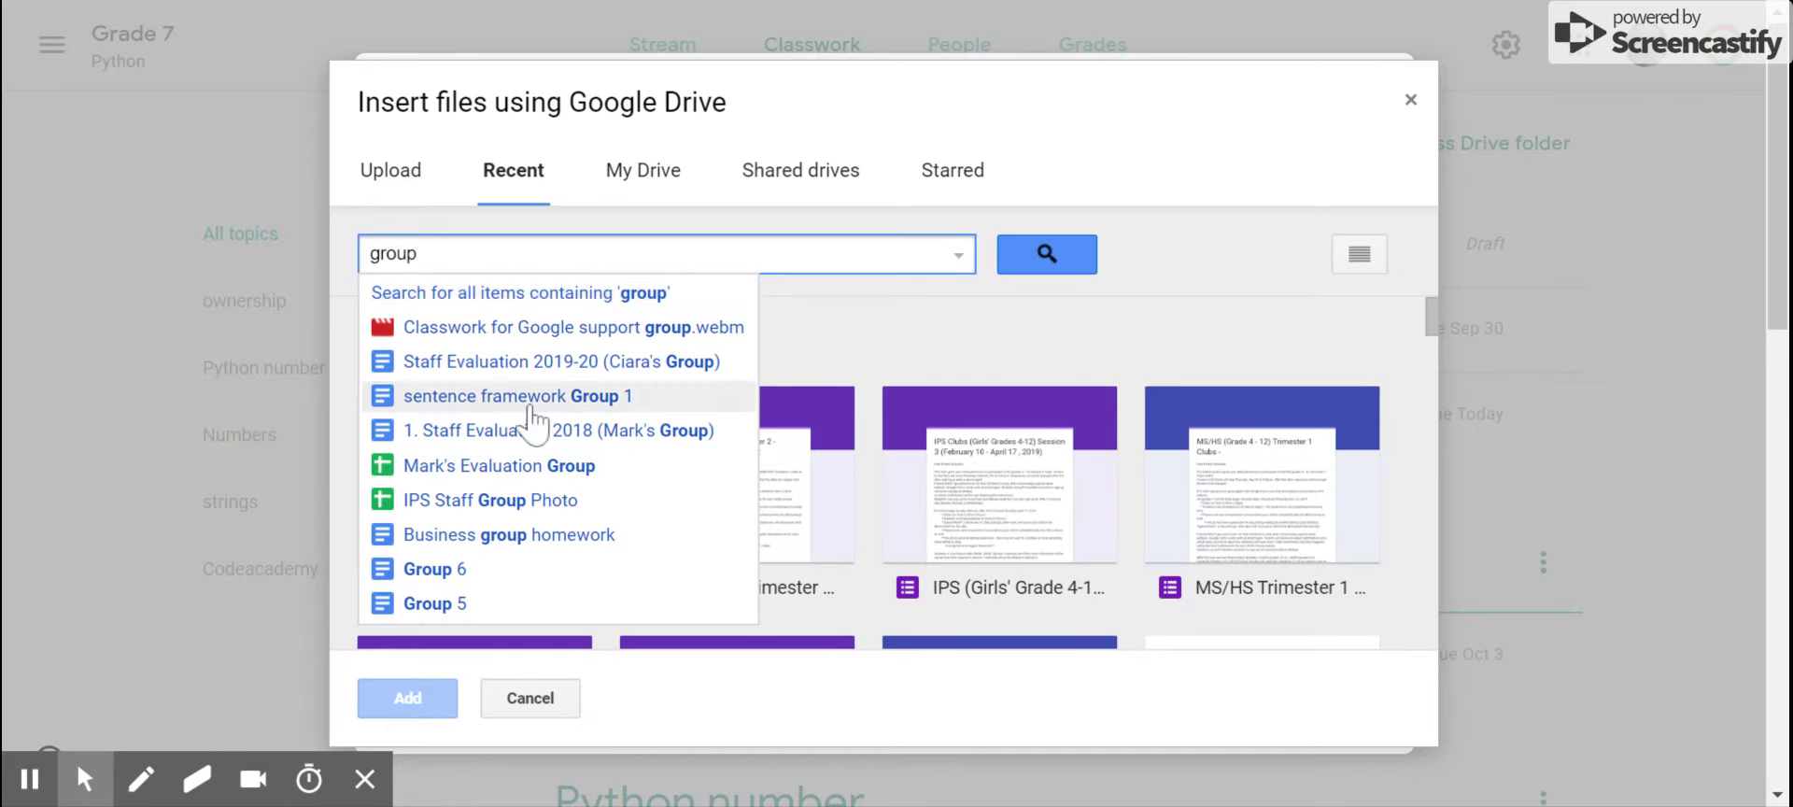
{"action": "left_click", "coordinate": [496, 530]}
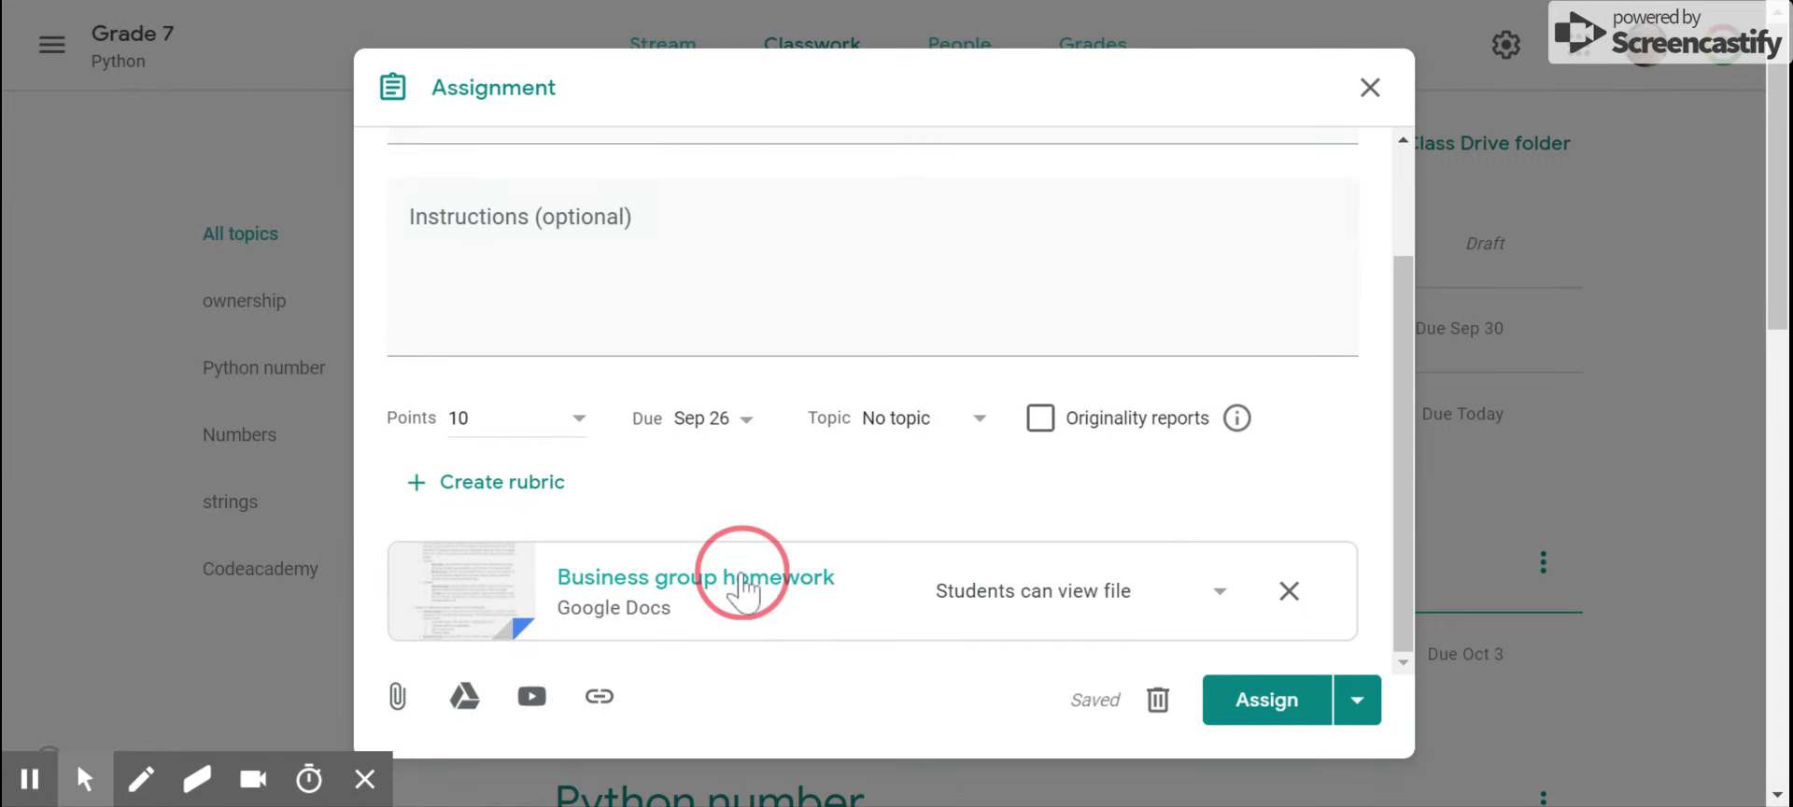
- Allow students to edit the attached Business group homework file and assign the group work to the class
{"action": "left_click", "coordinate": [1220, 596]}
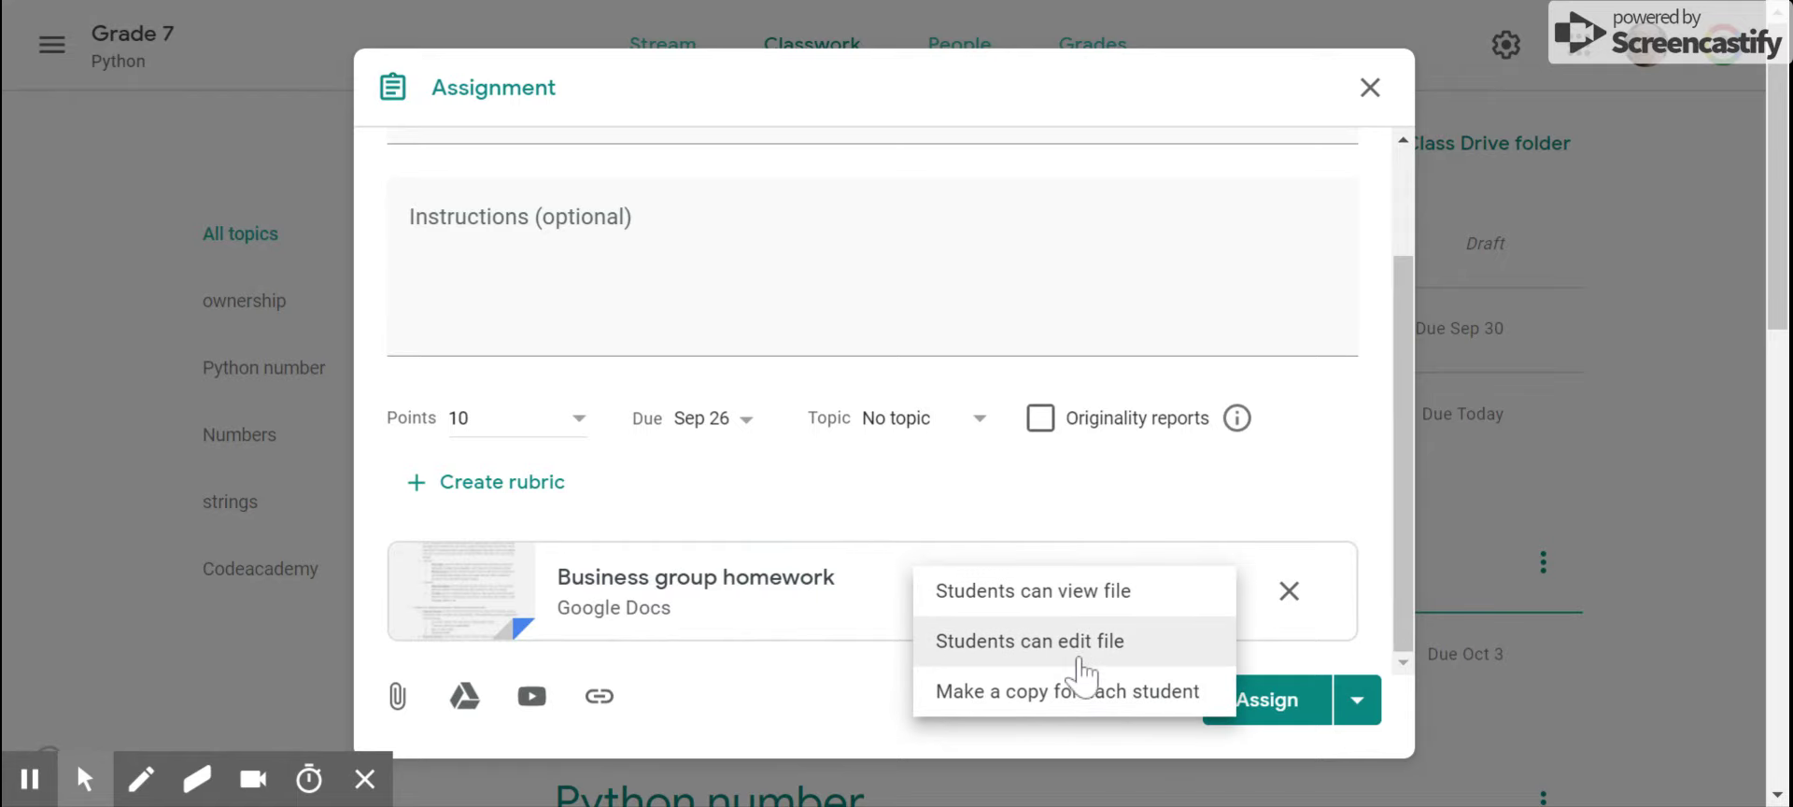
{"action": "left_click", "coordinate": [1083, 653]}
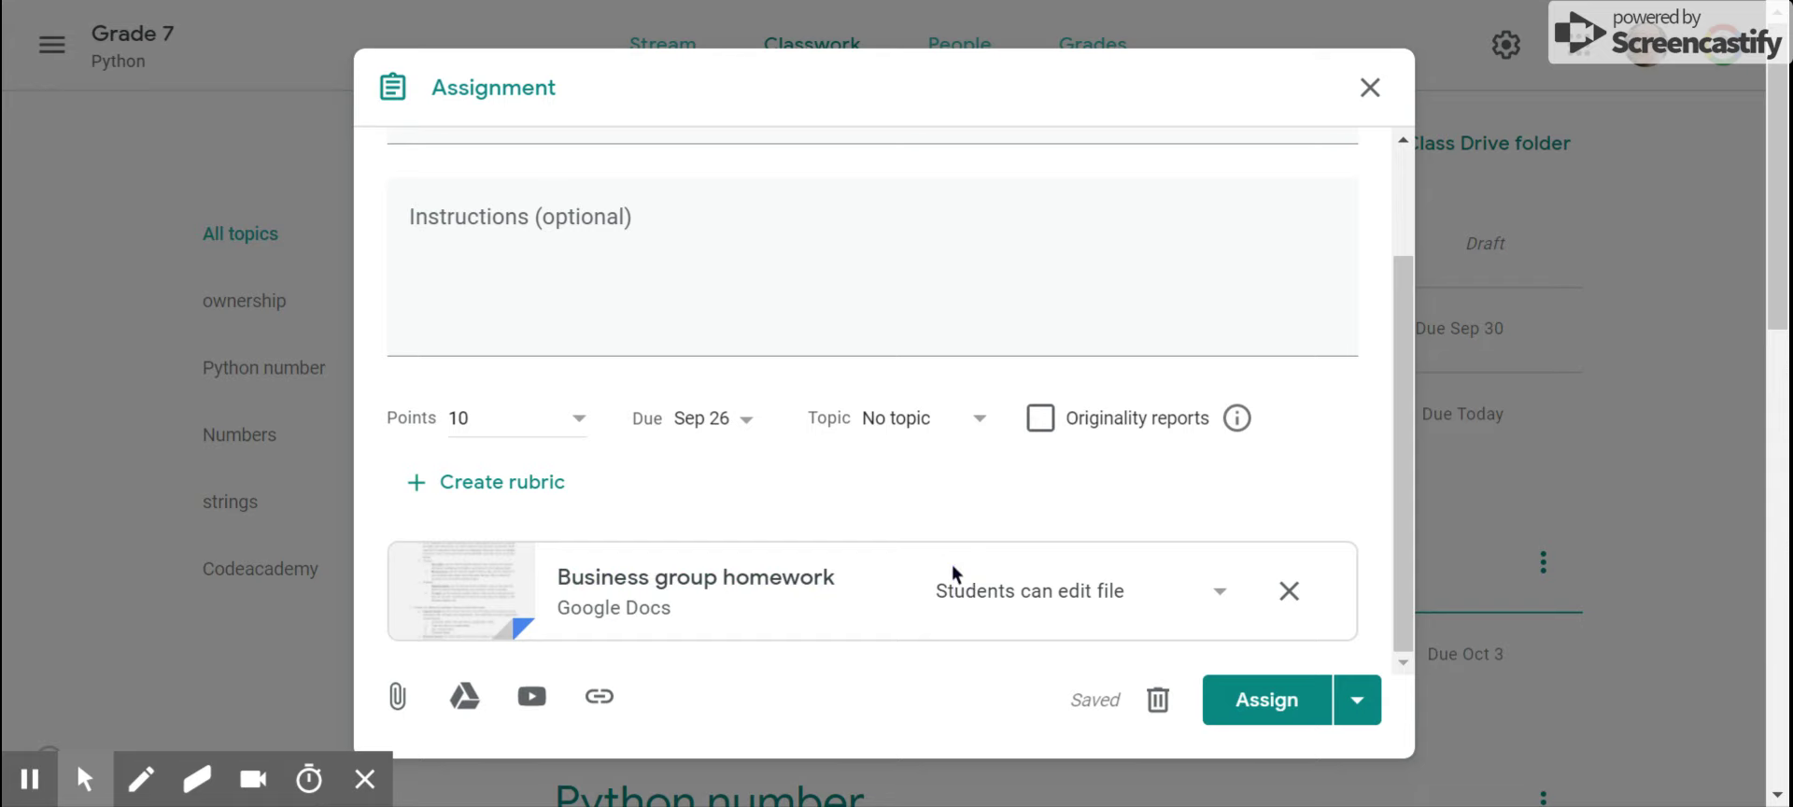
{"action": "left_click", "coordinate": [1244, 687]}
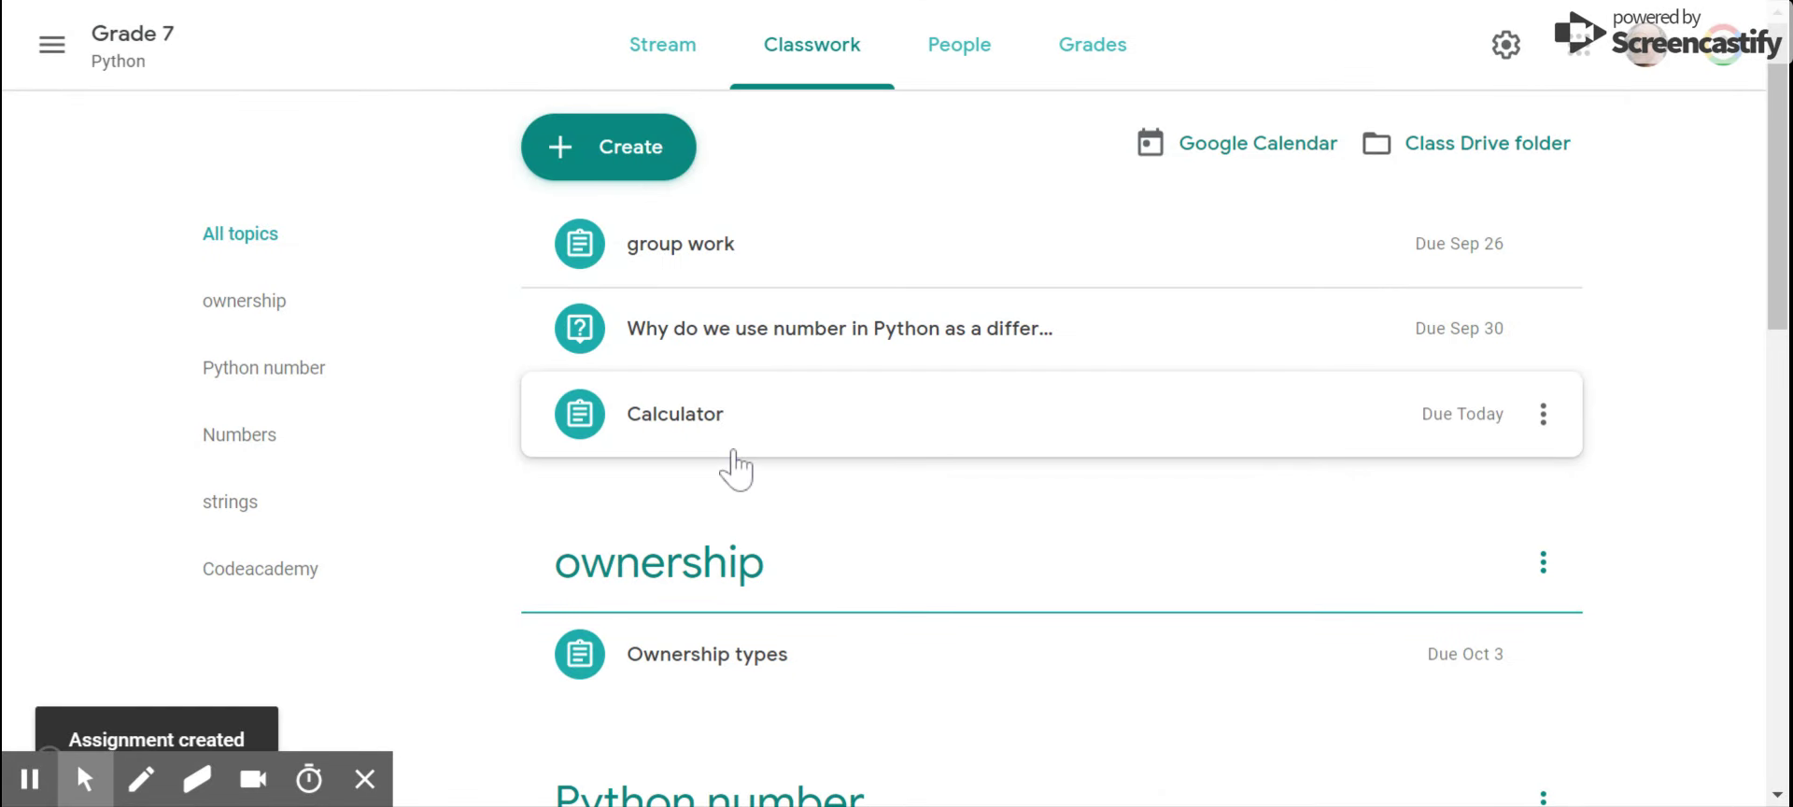
- Reuse the "10 blocks assignment" post from the Scratch Grade 6 class as a new assignment, without creating new copies of its attachments
{"action": "scroll", "coordinate": [732, 468], "scroll_direction": "down", "scroll_amount": 3}
{"action": "scroll", "coordinate": [732, 467], "scroll_direction": "up", "scroll_amount": 3}
{"action": "left_click", "coordinate": [626, 161]}
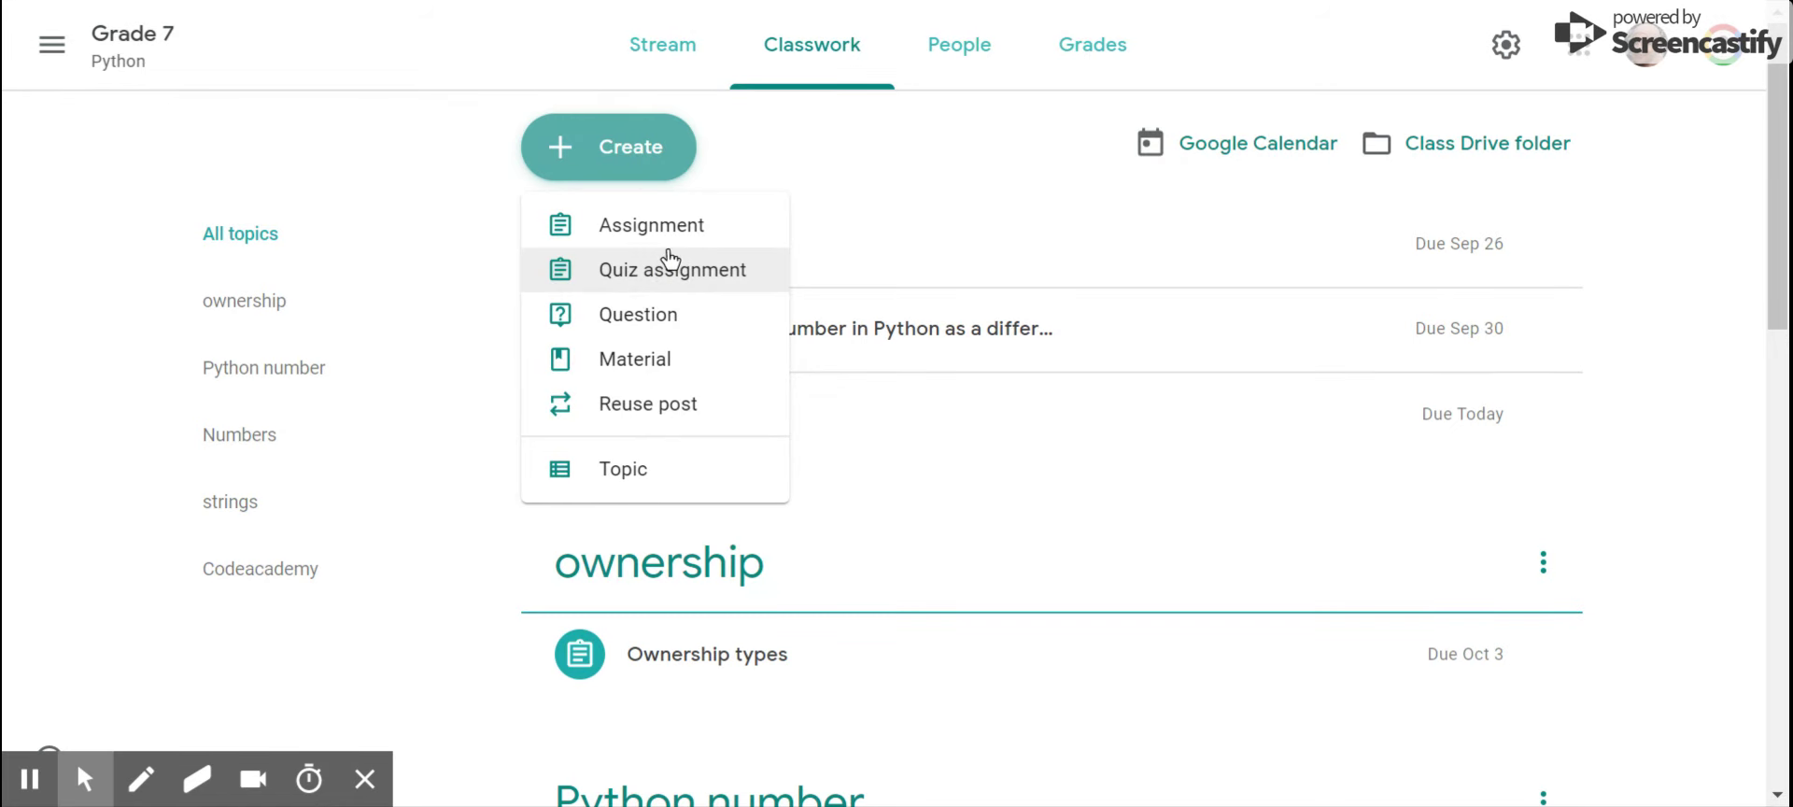
{"action": "left_click", "coordinate": [657, 419]}
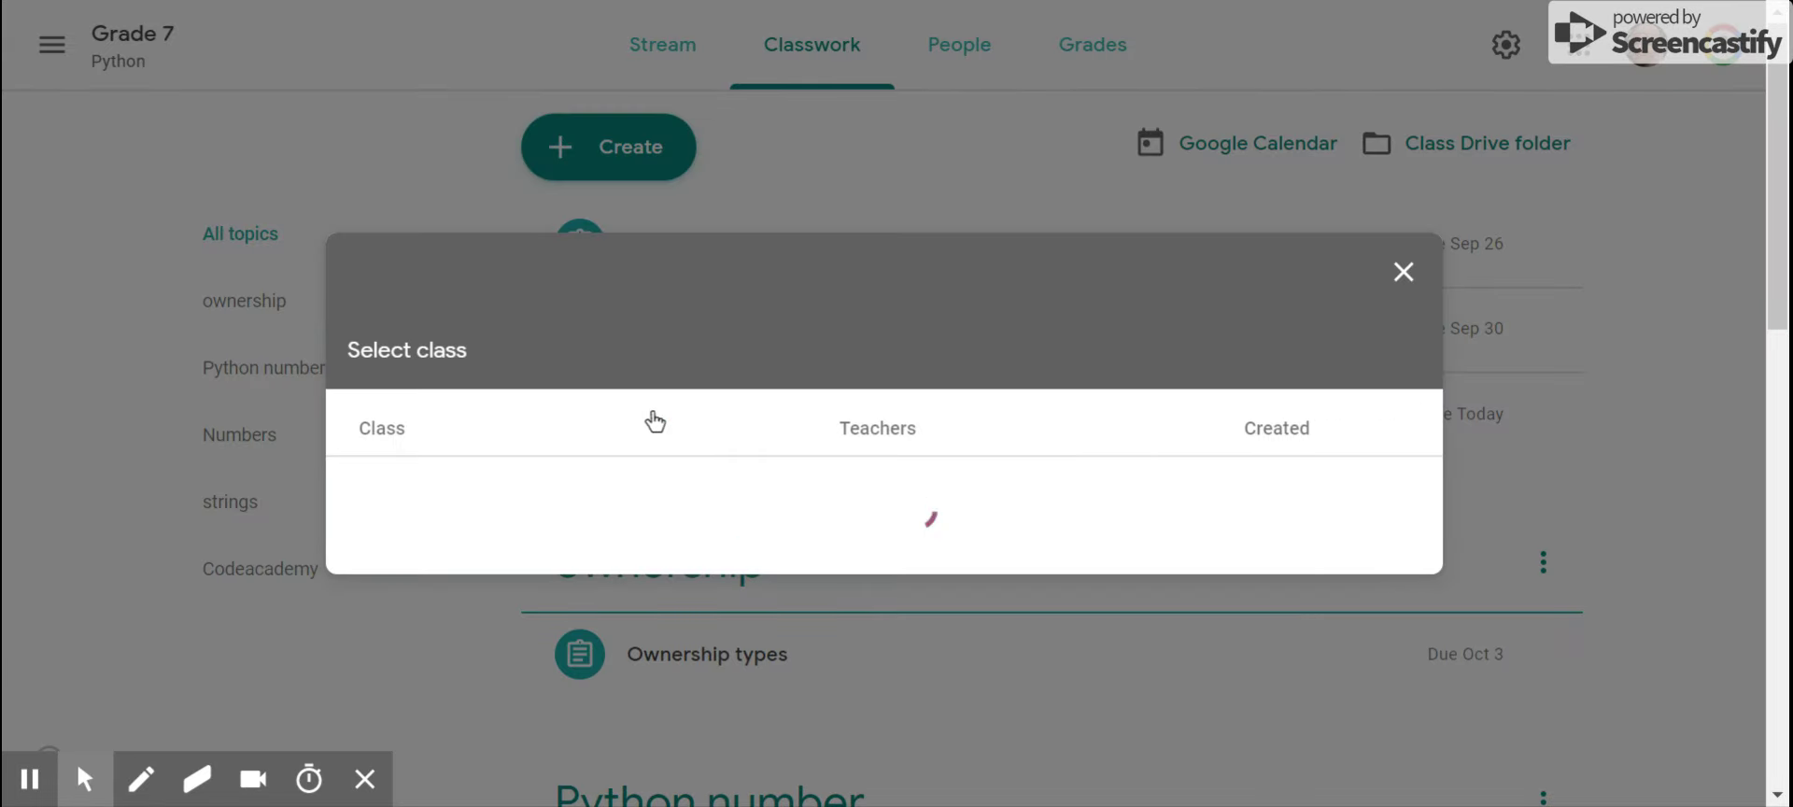
{"action": "left_click", "coordinate": [655, 420]}
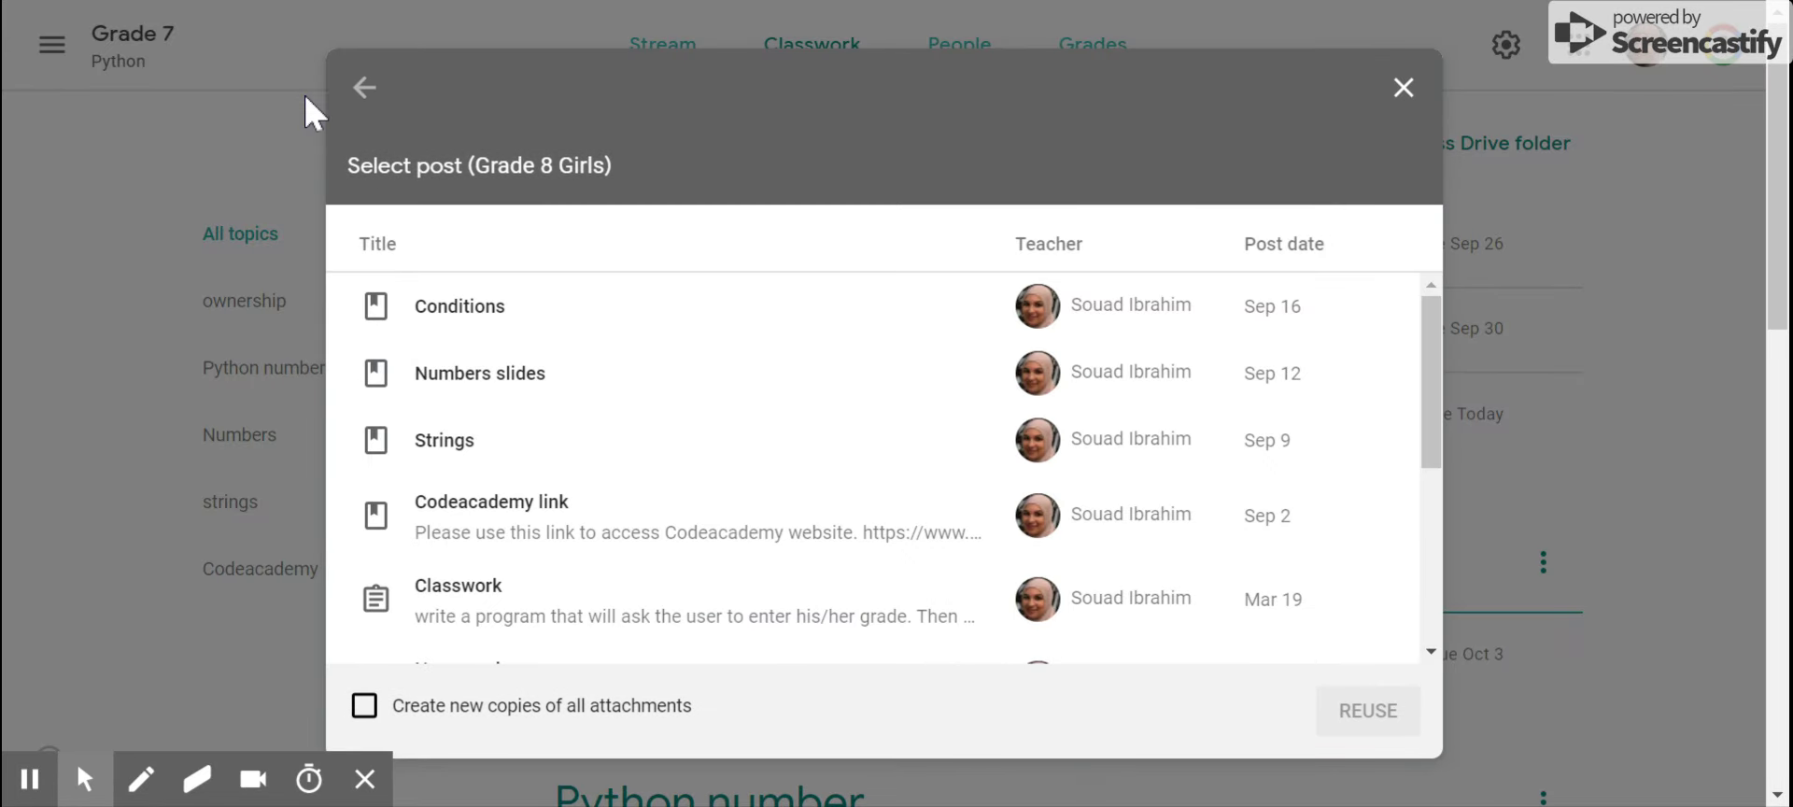
{"action": "left_click", "coordinate": [364, 88]}
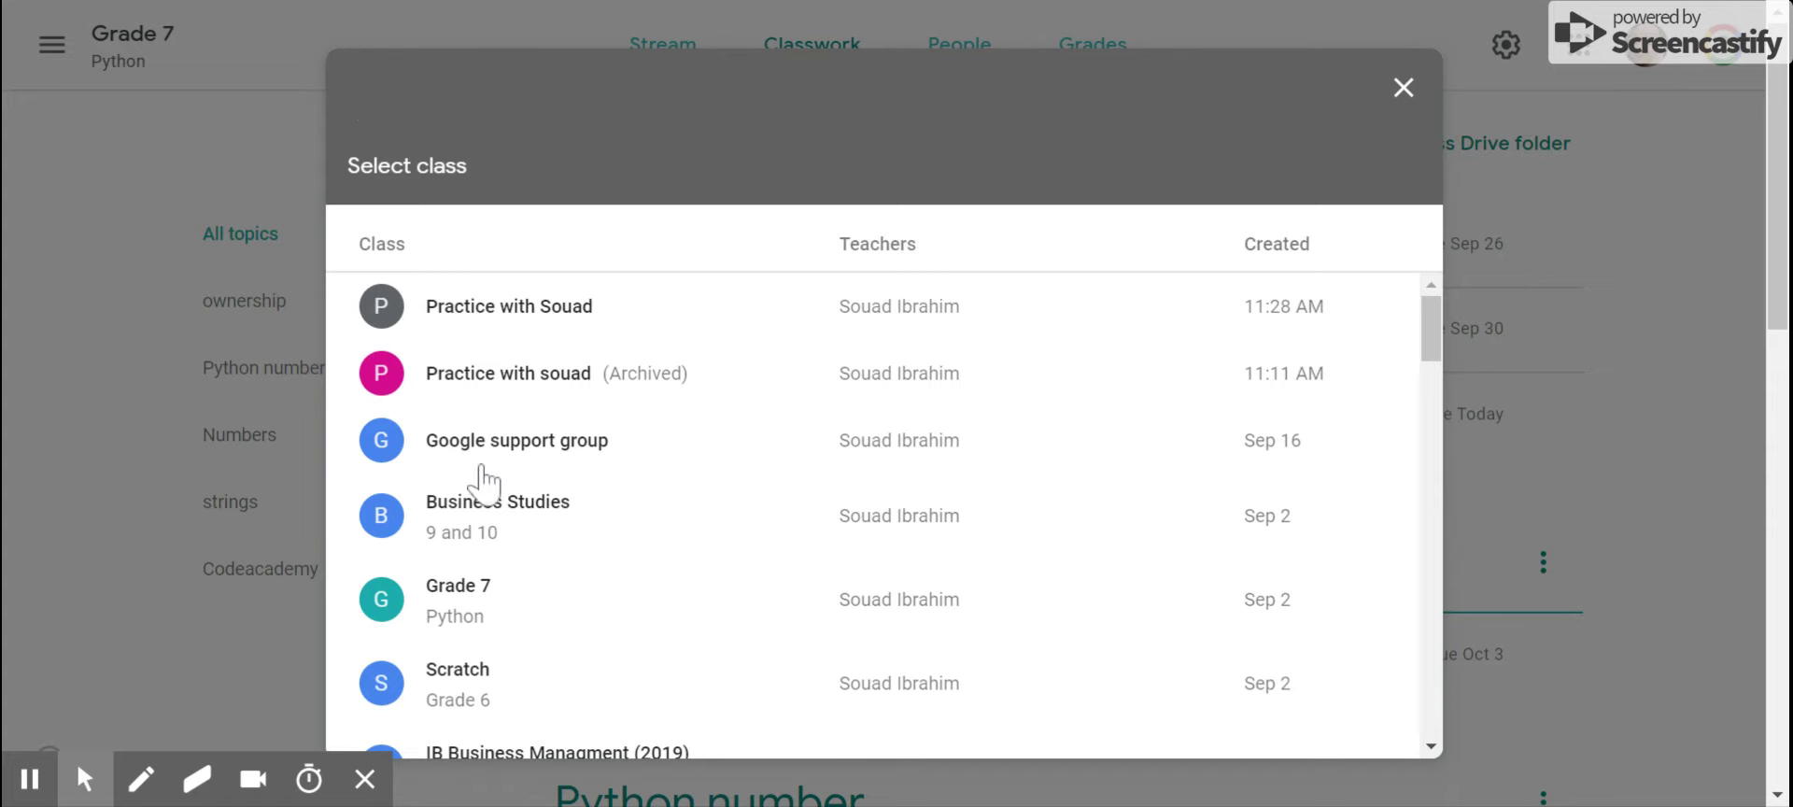
{"action": "scroll", "coordinate": [483, 471], "scroll_direction": "down", "scroll_amount": 3}
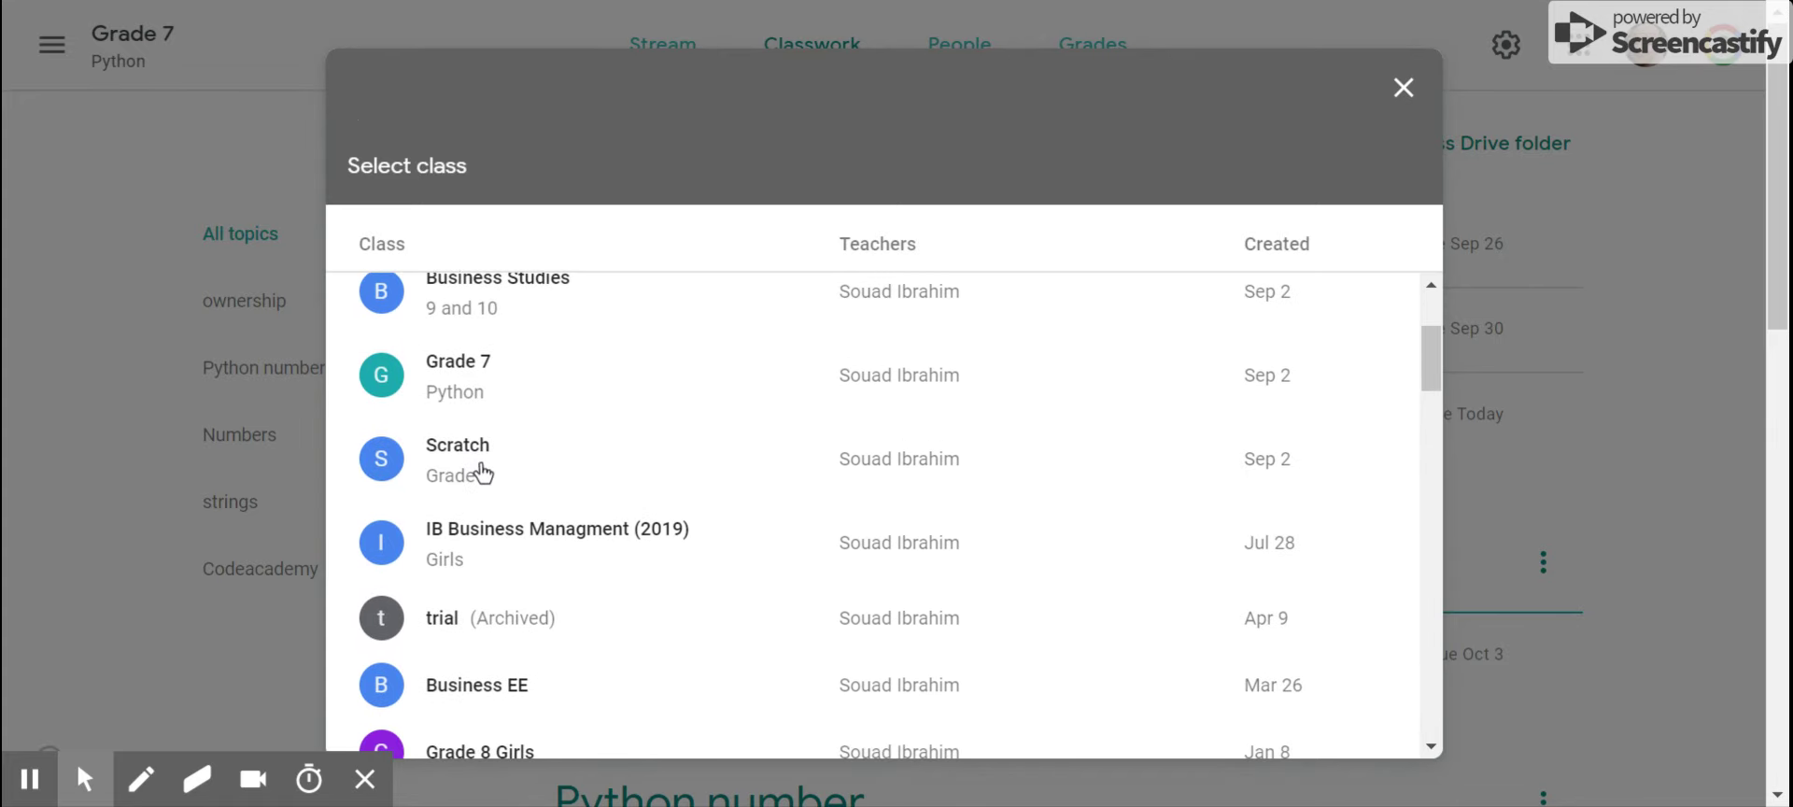
{"action": "left_click", "coordinate": [481, 478]}
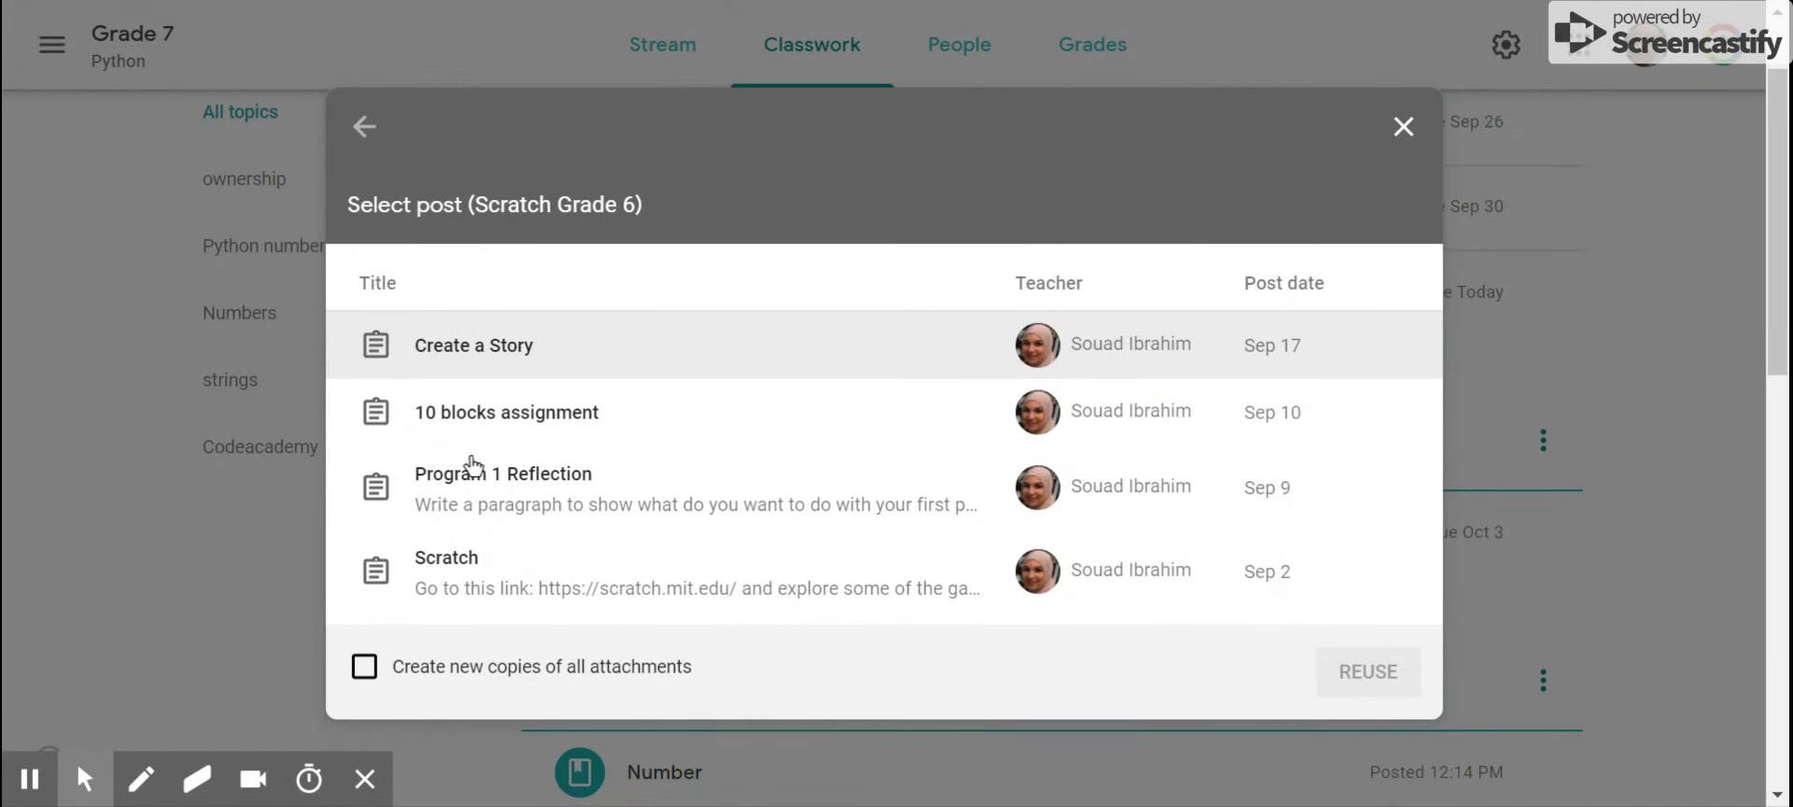
{"action": "left_click", "coordinate": [469, 432]}
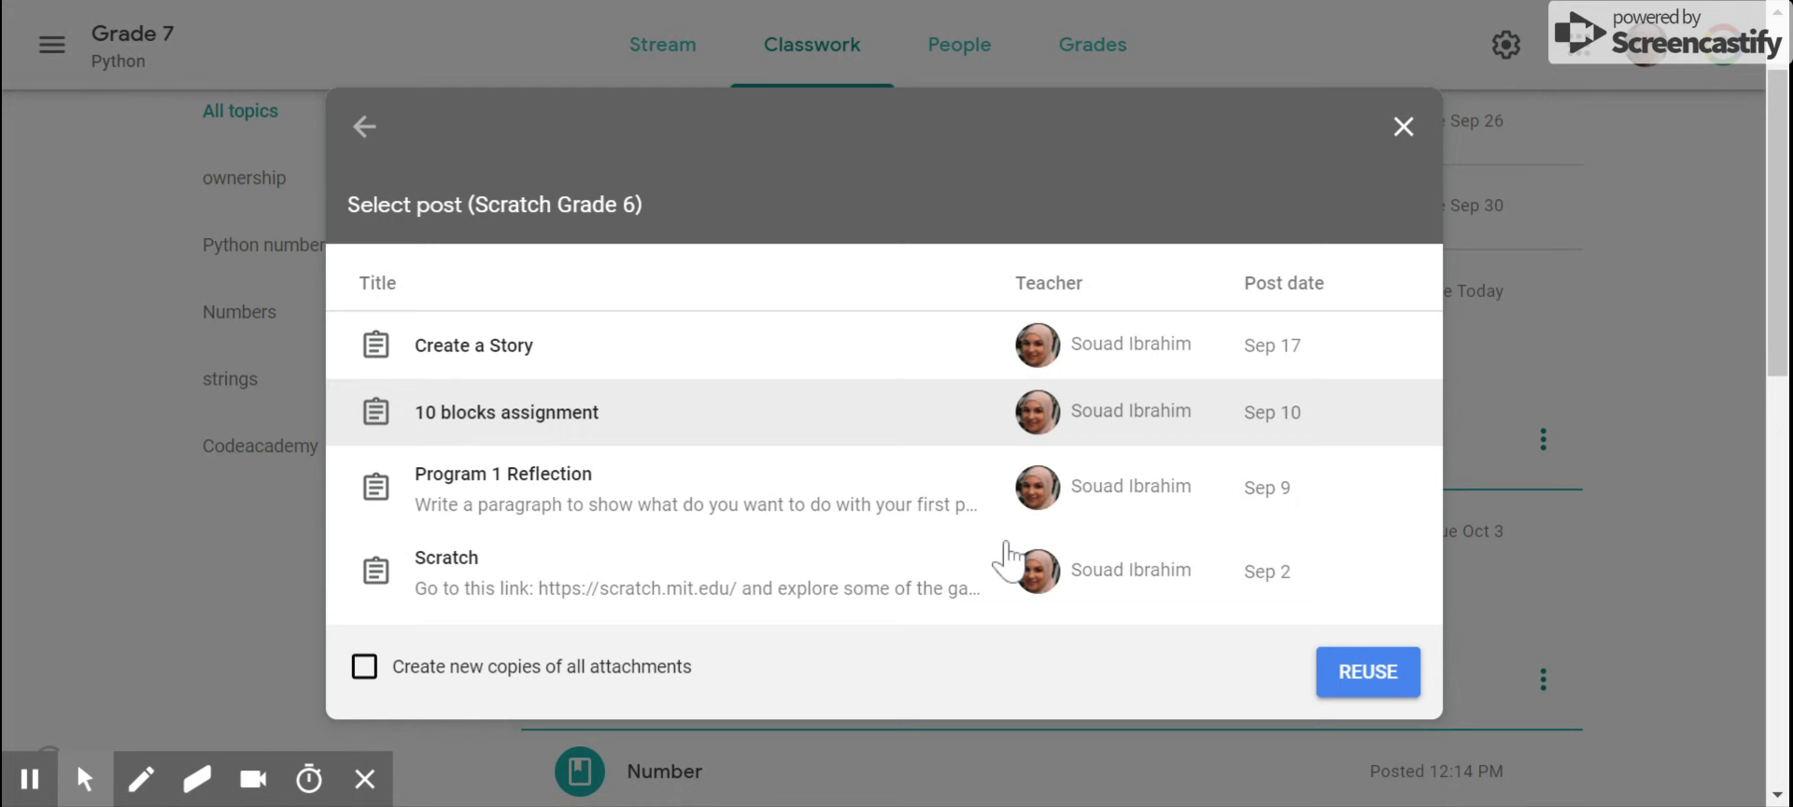
{"action": "left_click", "coordinate": [1350, 688]}
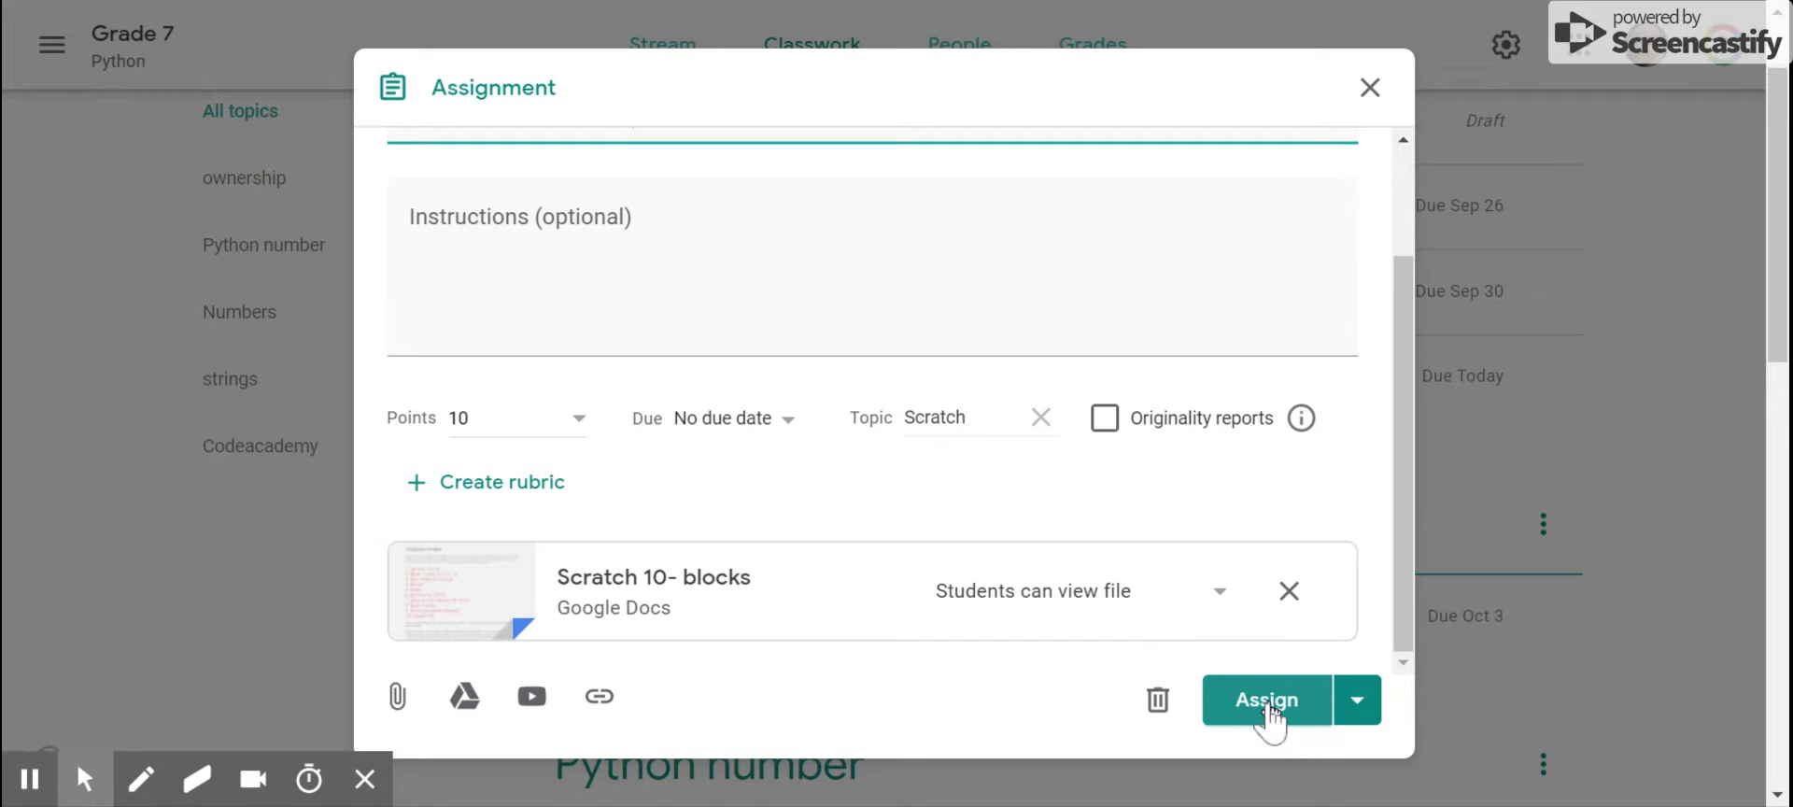
{"action": "left_click", "coordinate": [1242, 703]}
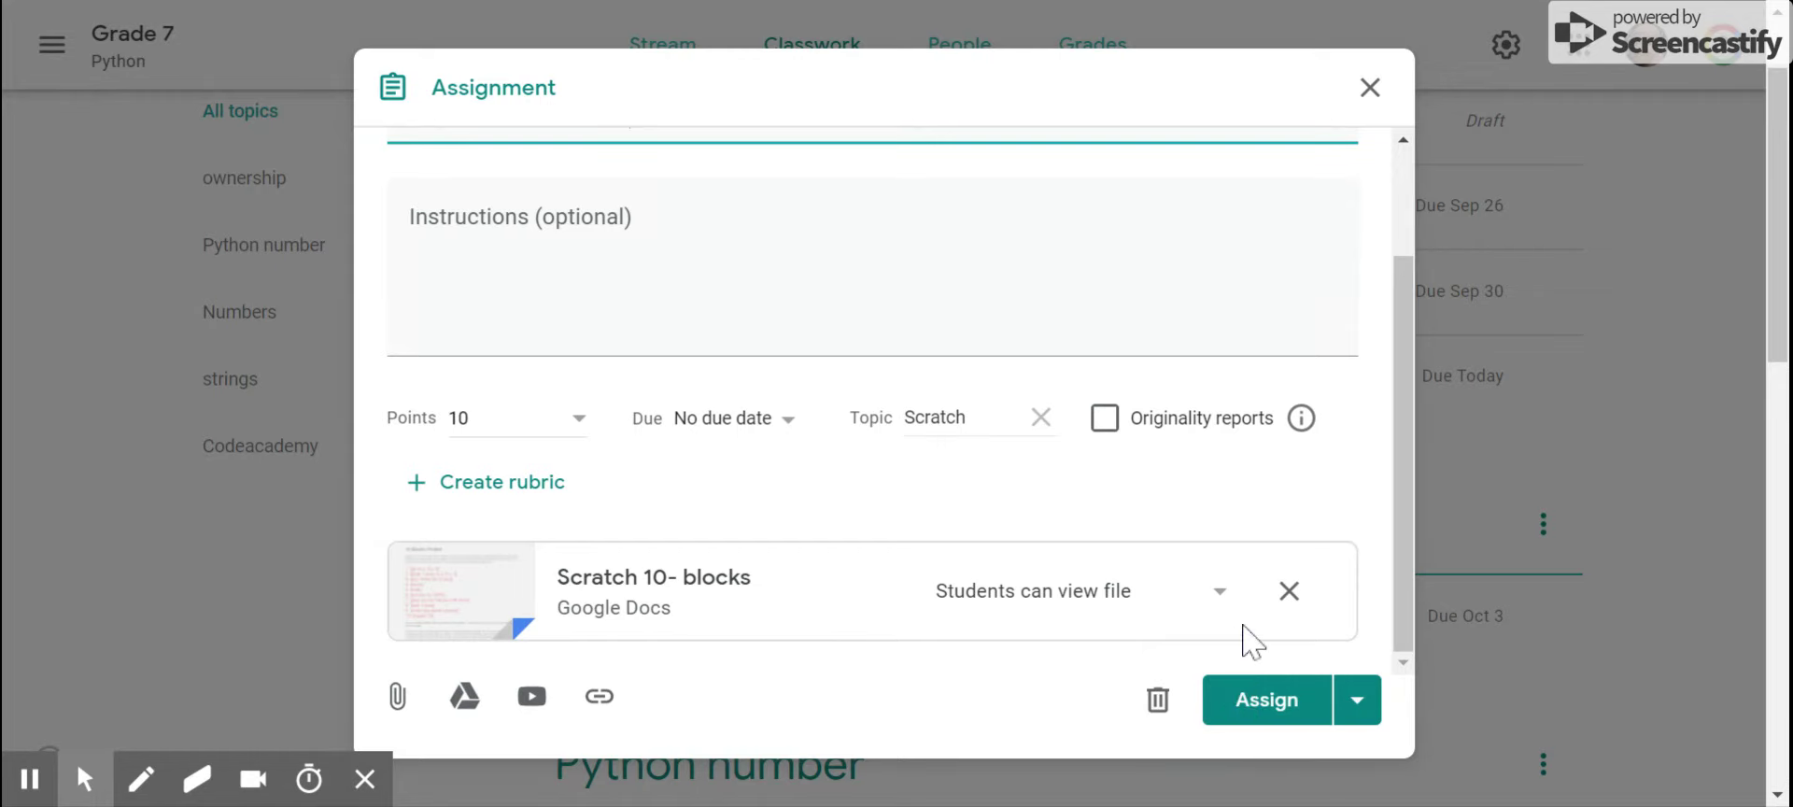
{"action": "left_click", "coordinate": [971, 13]}
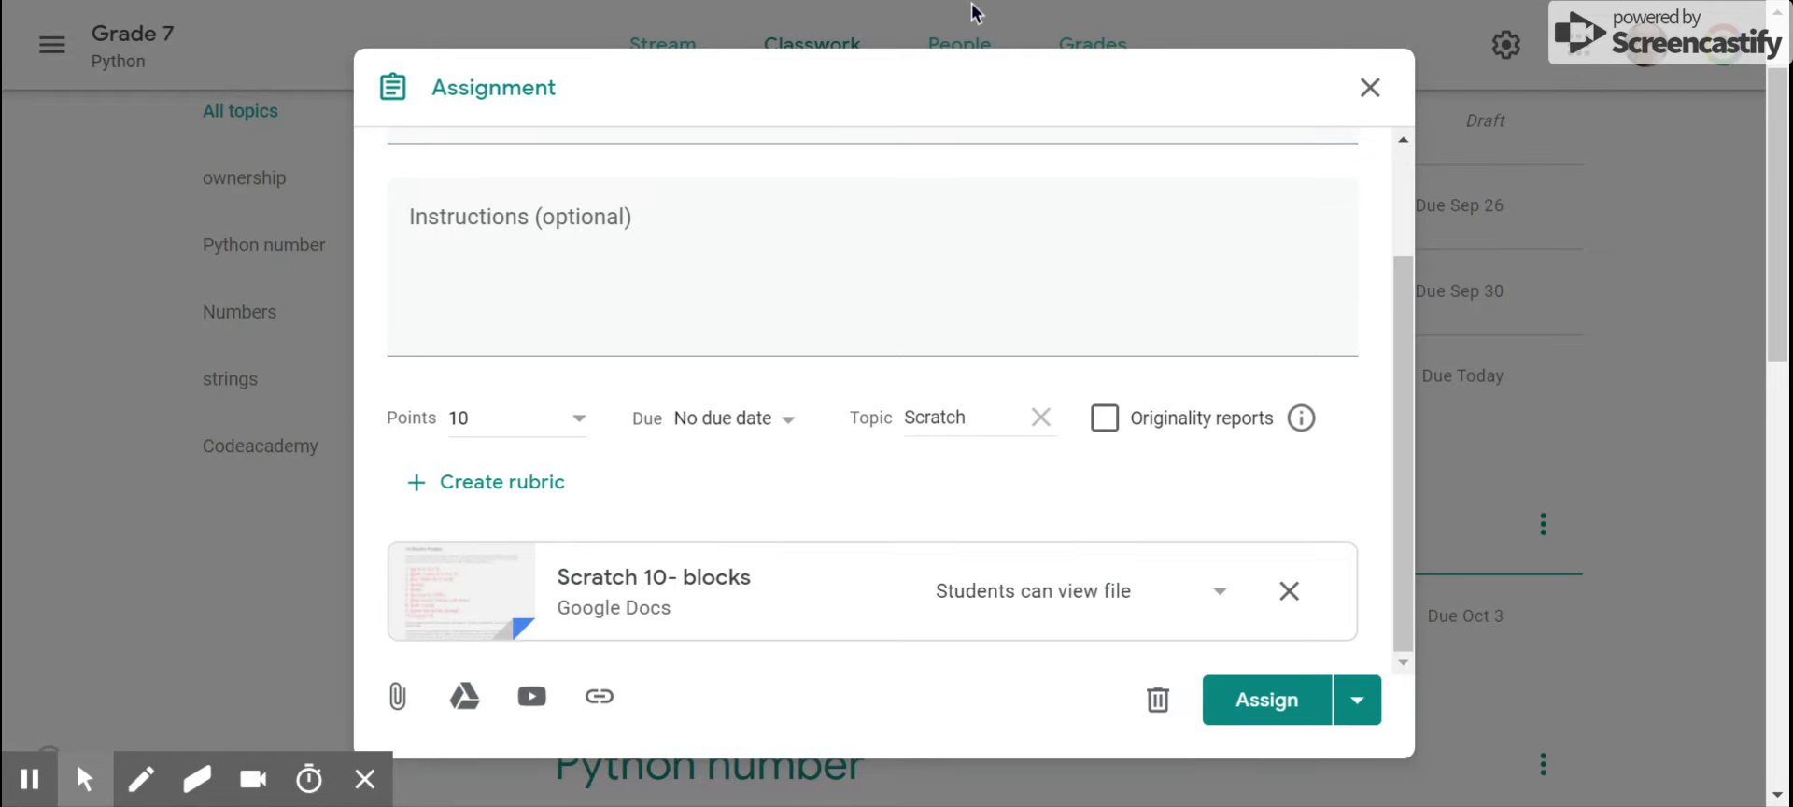